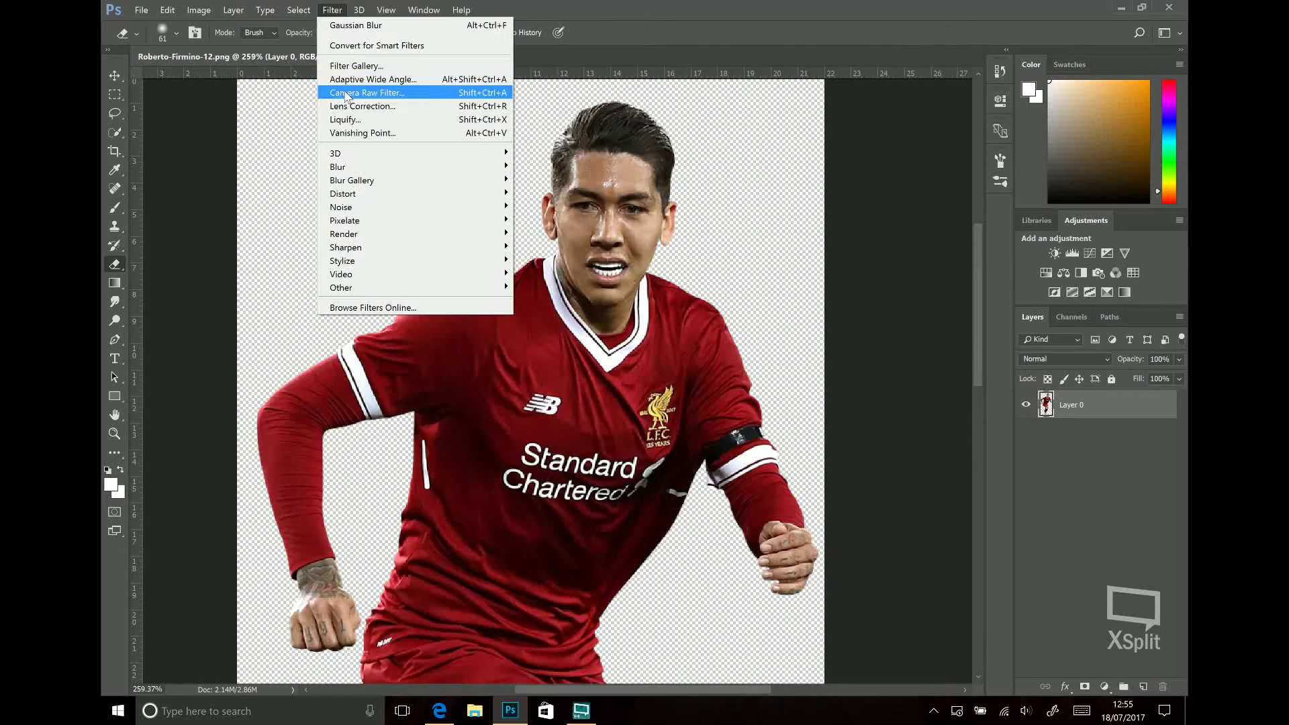
Step: Apply a Camera Raw Filter with Clarity +97, Blacks +51, Whites -58 and Shadows +53
{"action": "left_click", "coordinate": [344, 92]}
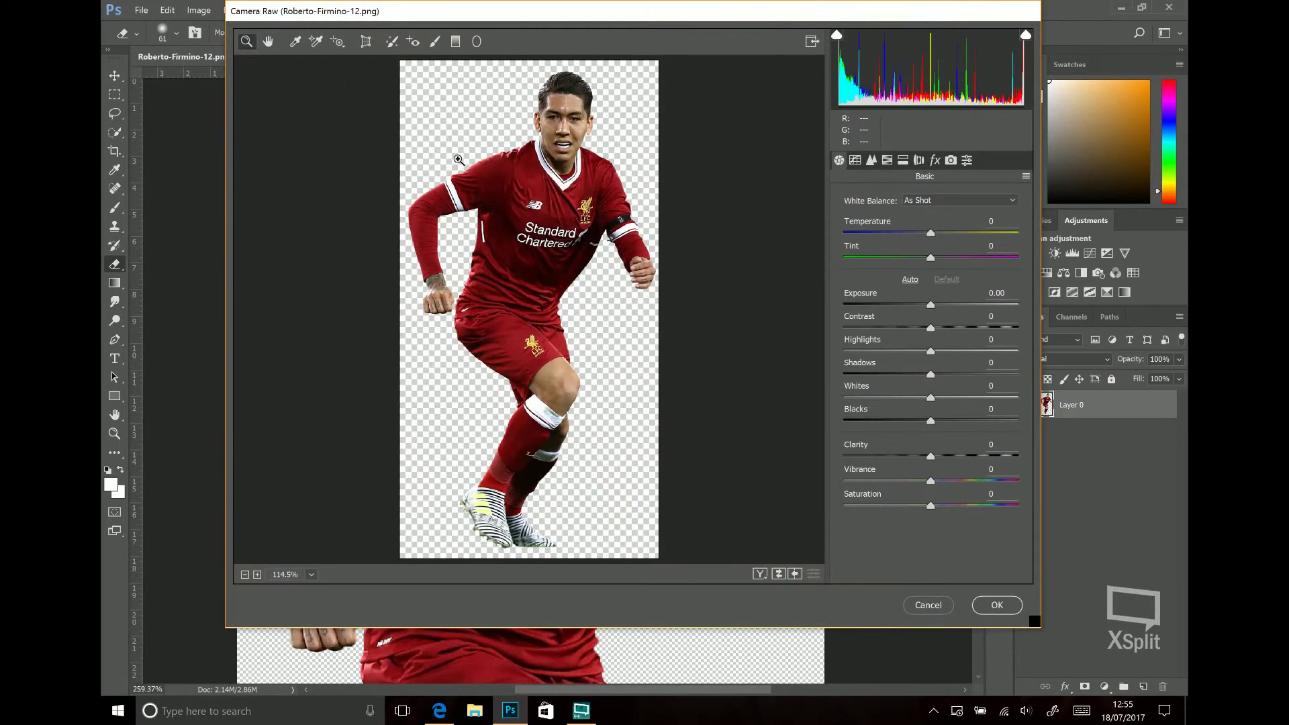
{"action": "left_click_drag", "start_coordinate": [939, 457], "coordinate": [1015, 456]}
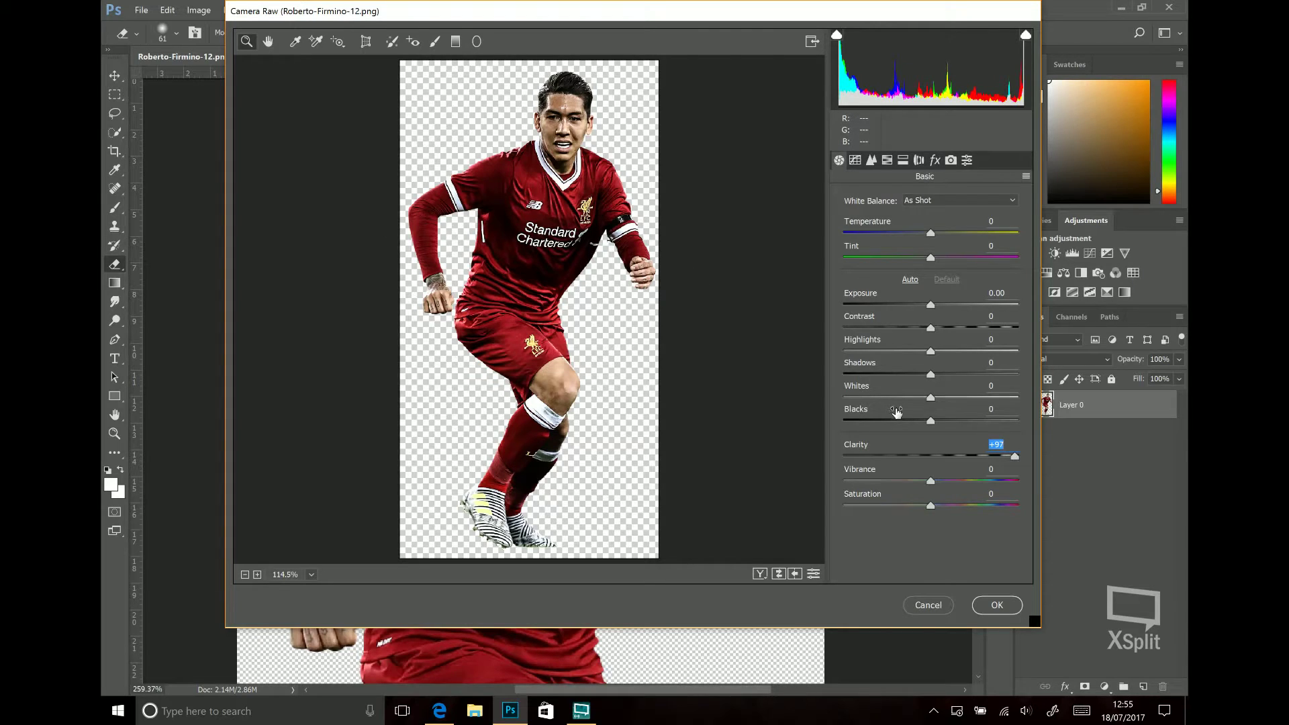
{"action": "left_click_drag", "start_coordinate": [931, 421], "coordinate": [977, 421]}
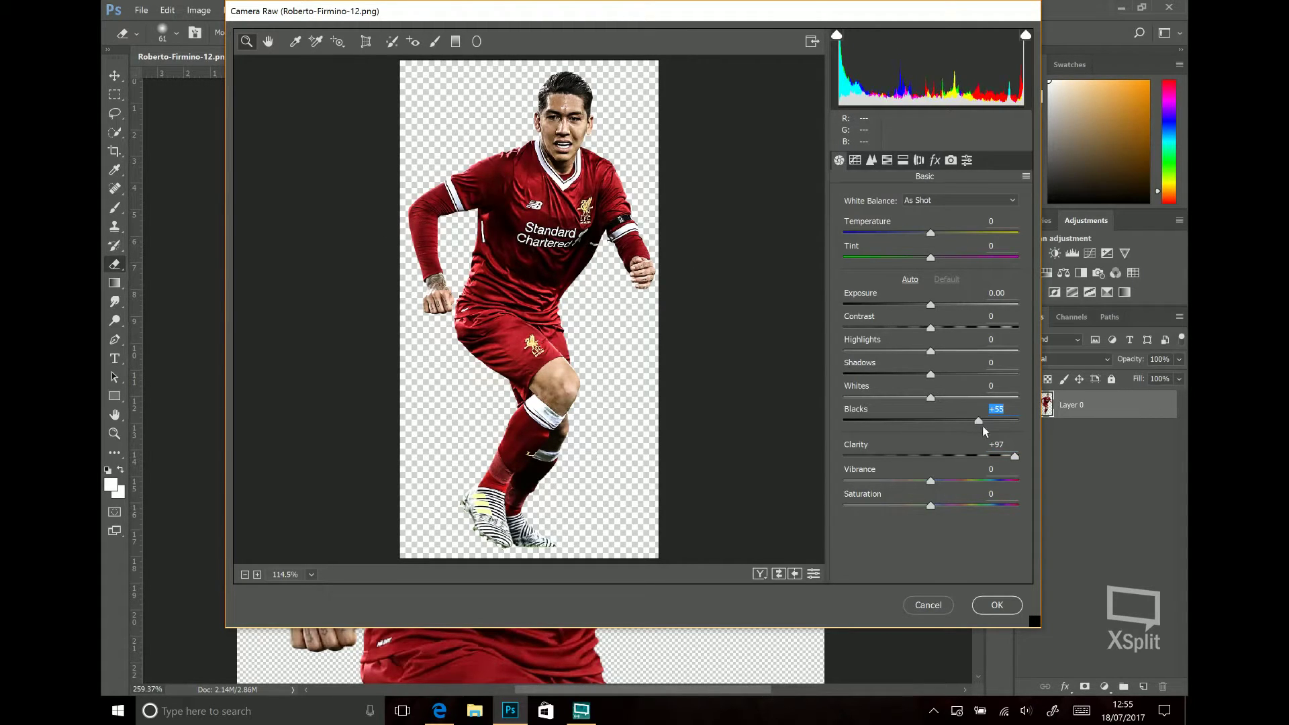
{"action": "left_click_drag", "start_coordinate": [985, 431], "coordinate": [982, 431]}
{"action": "left_click_drag", "start_coordinate": [931, 398], "coordinate": [877, 393]}
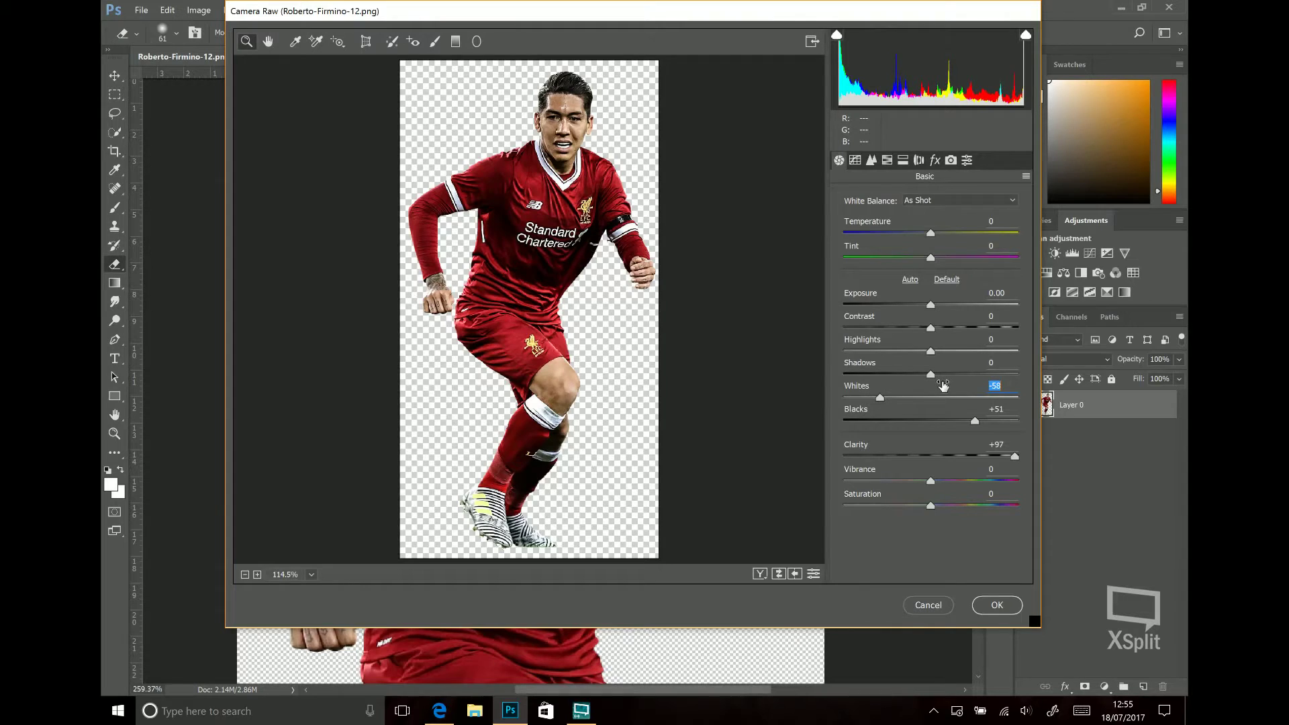
{"action": "left_click", "coordinate": [959, 374]}
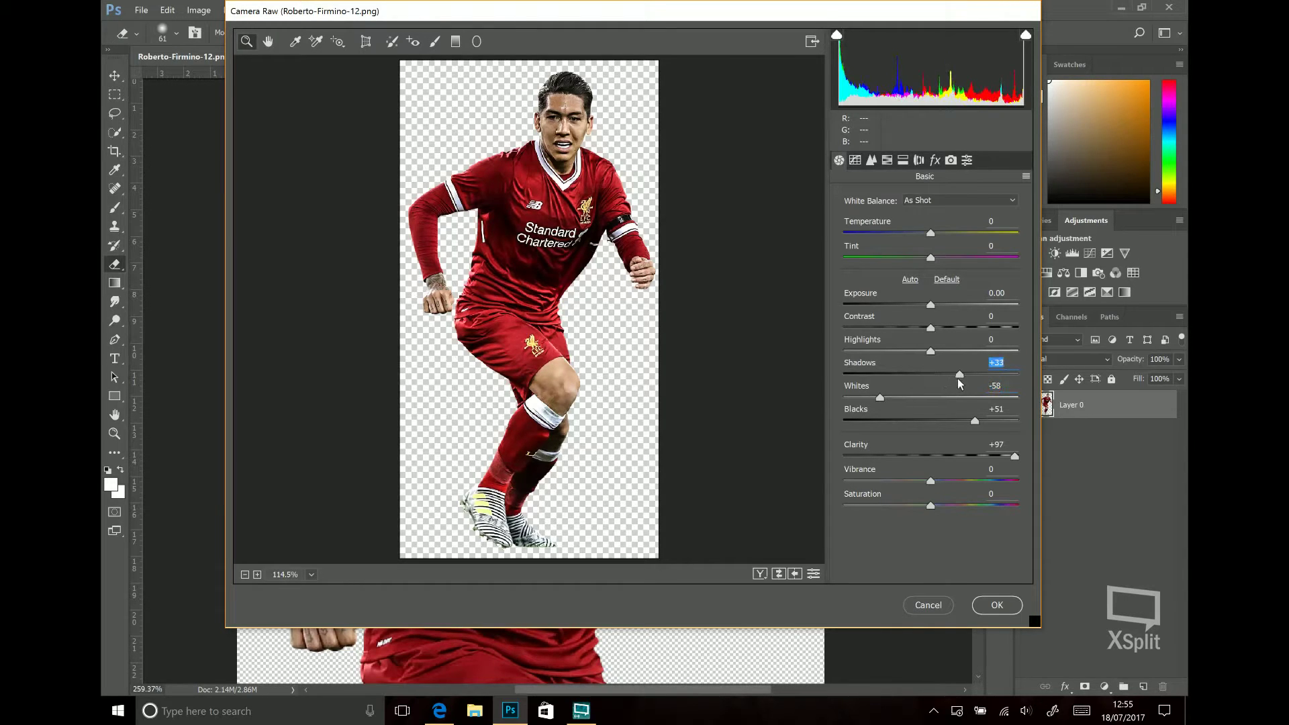
{"action": "mouse_move", "coordinate": [961, 380]}
{"action": "left_mouse_down"}
{"action": "mouse_move", "coordinate": [977, 380]}
{"action": "mouse_move", "coordinate": [901, 350]}
{"action": "mouse_move", "coordinate": [905, 328]}
{"action": "left_mouse_up"}
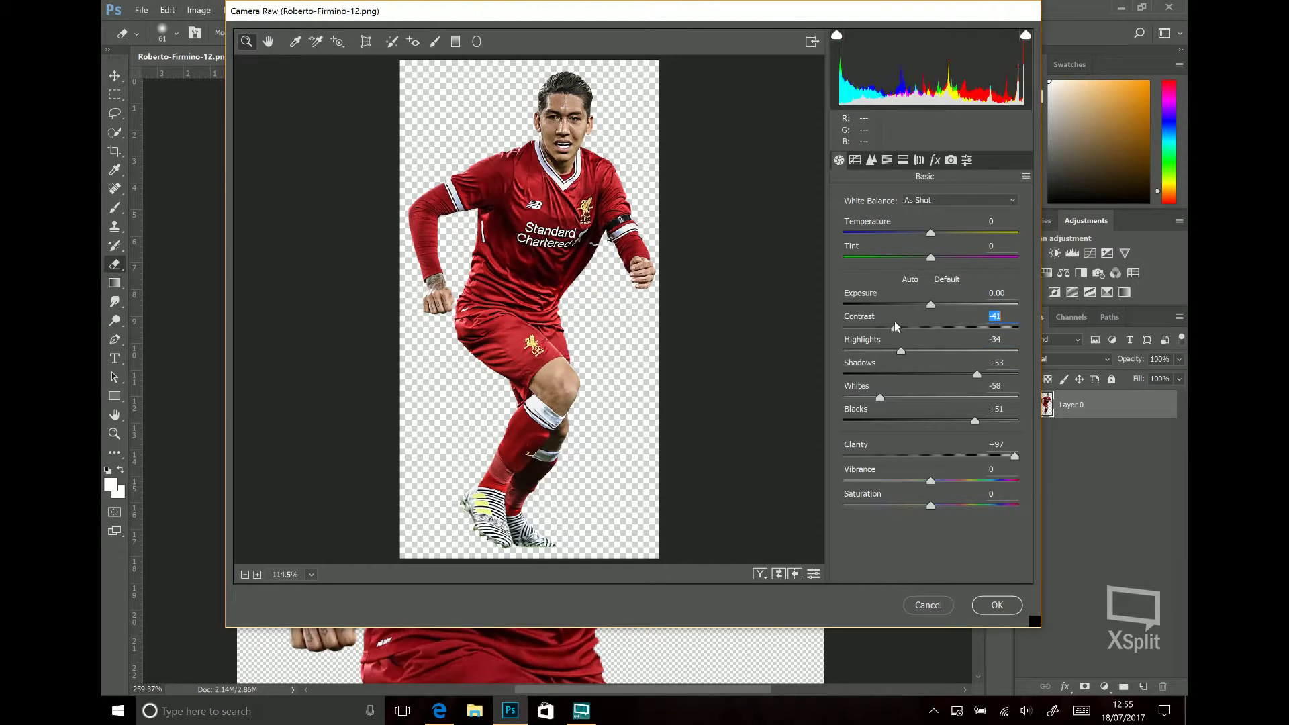
{"action": "left_click", "coordinate": [998, 606]}
Step: Add a new empty layer above the player cutout
{"action": "left_click", "coordinate": [1144, 686]}
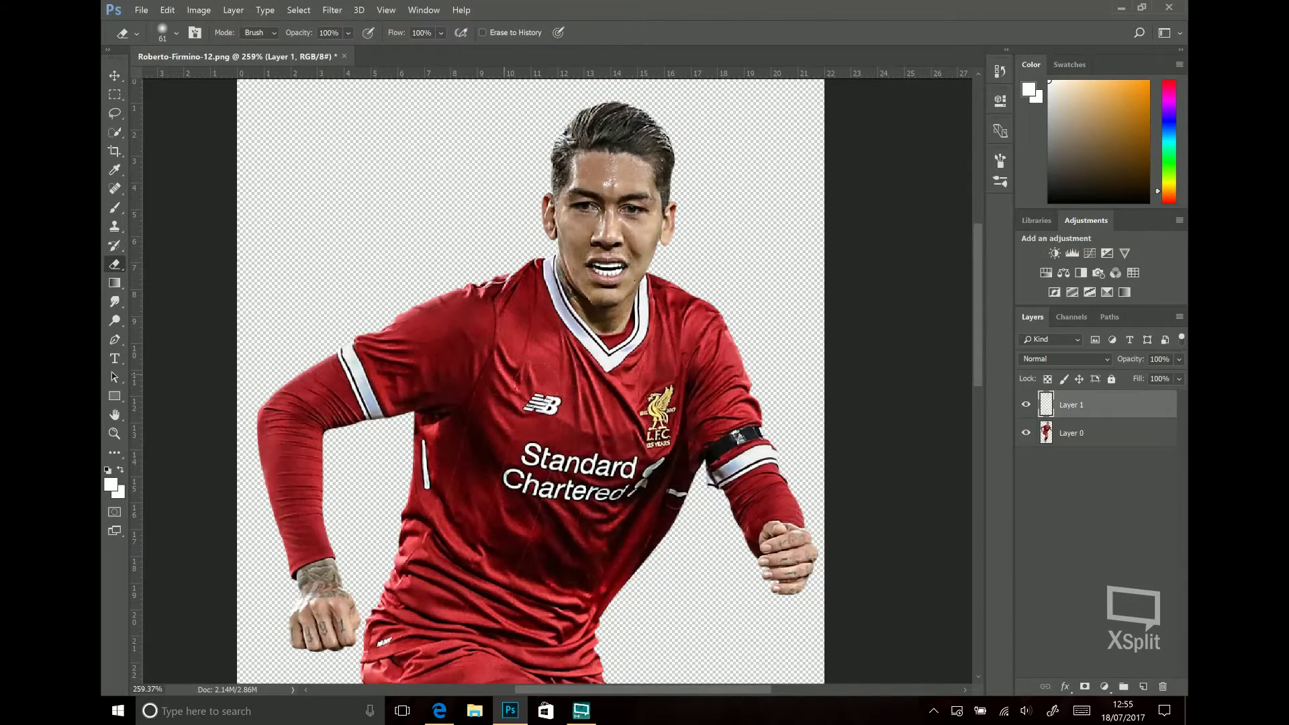
{"action": "scroll", "coordinate": [554, 386], "scroll_direction": "up", "scroll_amount": 2}
{"action": "scroll", "coordinate": [554, 386], "scroll_direction": "up", "scroll_amount": 2}
Step: Switch to the Brush tool at 9 px and open the foreground colour picker
{"action": "left_click", "coordinate": [116, 207]}
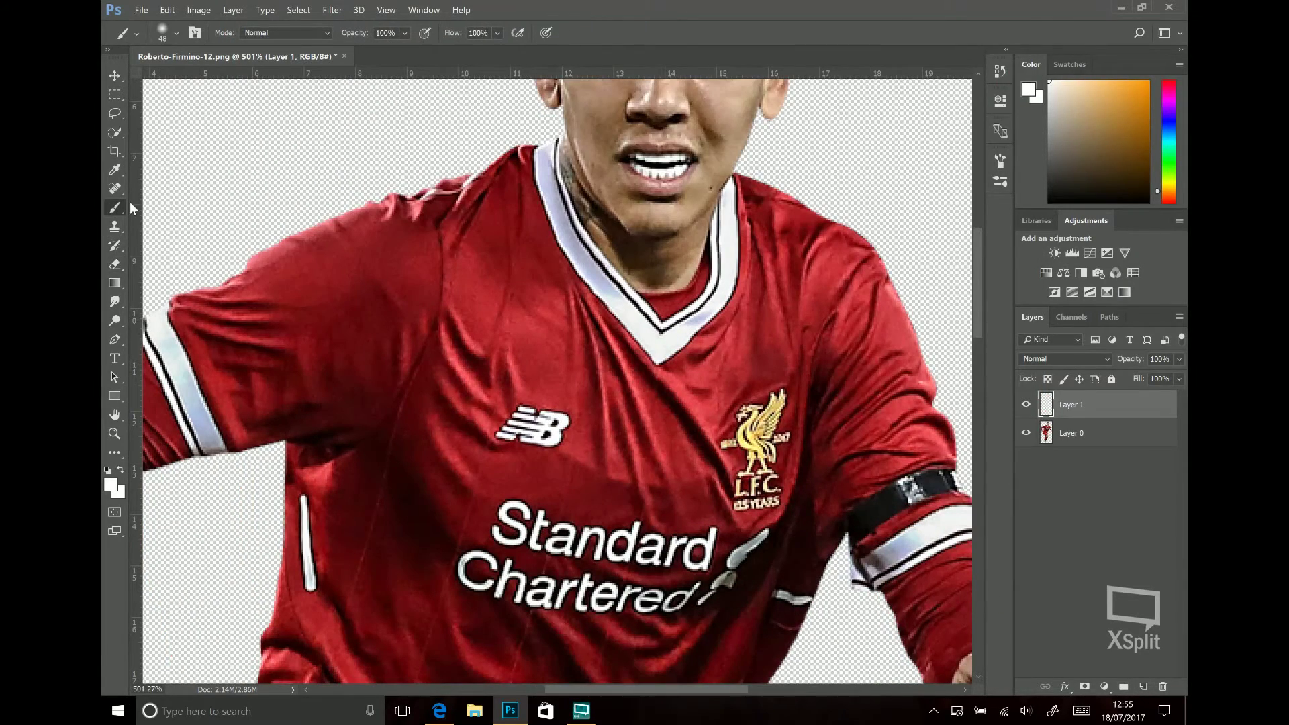
{"action": "left_click", "coordinate": [176, 33]}
{"action": "left_click", "coordinate": [191, 78]}
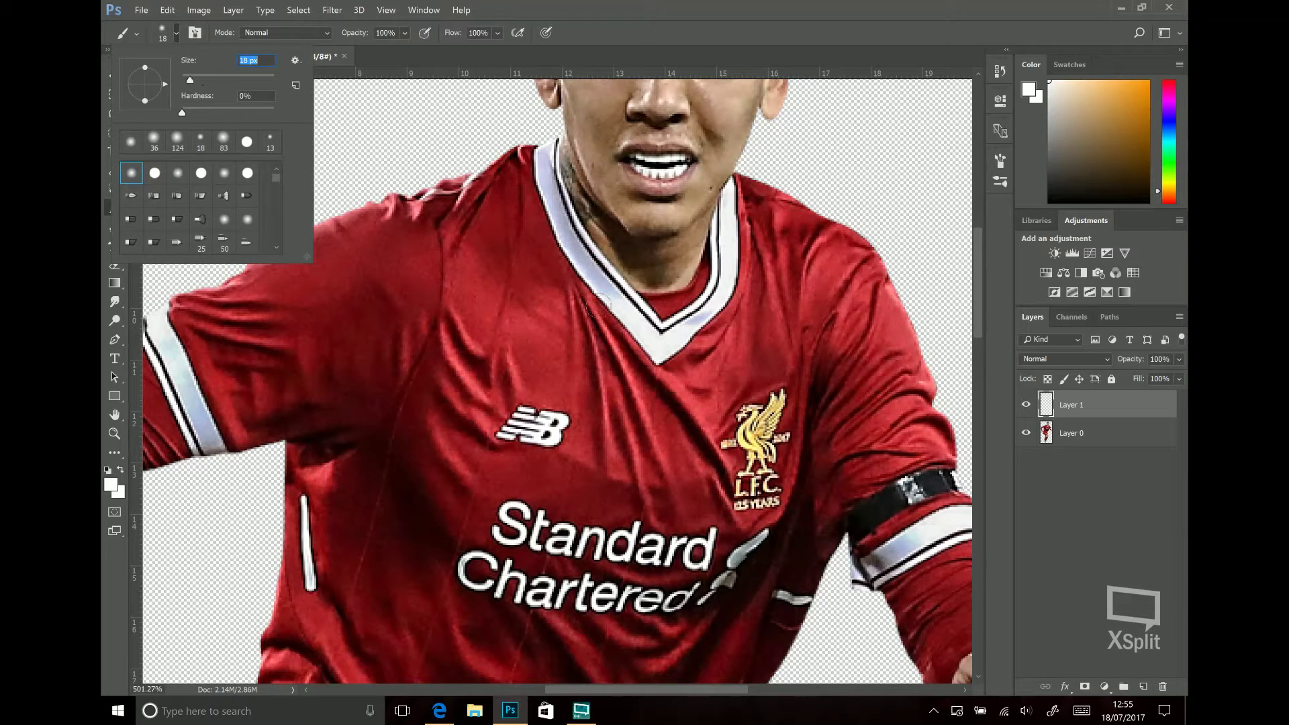
{"action": "left_click_drag", "start_coordinate": [187, 75], "coordinate": [185, 75]}
{"action": "left_click", "coordinate": [111, 484]}
Step: Set the foreground to black 000000 and paint creases from the collar toward the LFC badge
{"action": "type", "text": "000000"}
{"action": "left_click", "coordinate": [819, 99]}
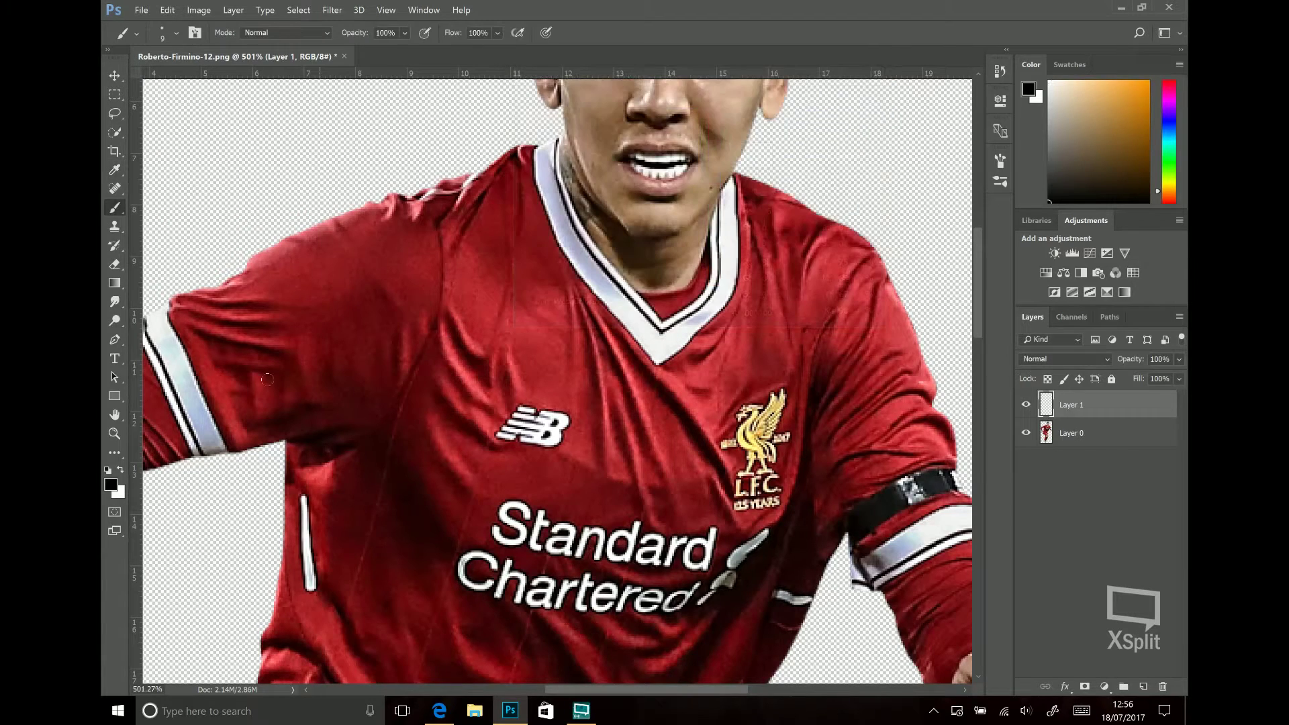
{"action": "scroll", "coordinate": [636, 337], "scroll_direction": "down", "scroll_amount": 2}
{"action": "scroll", "coordinate": [682, 271], "scroll_direction": "up", "scroll_amount": 2}
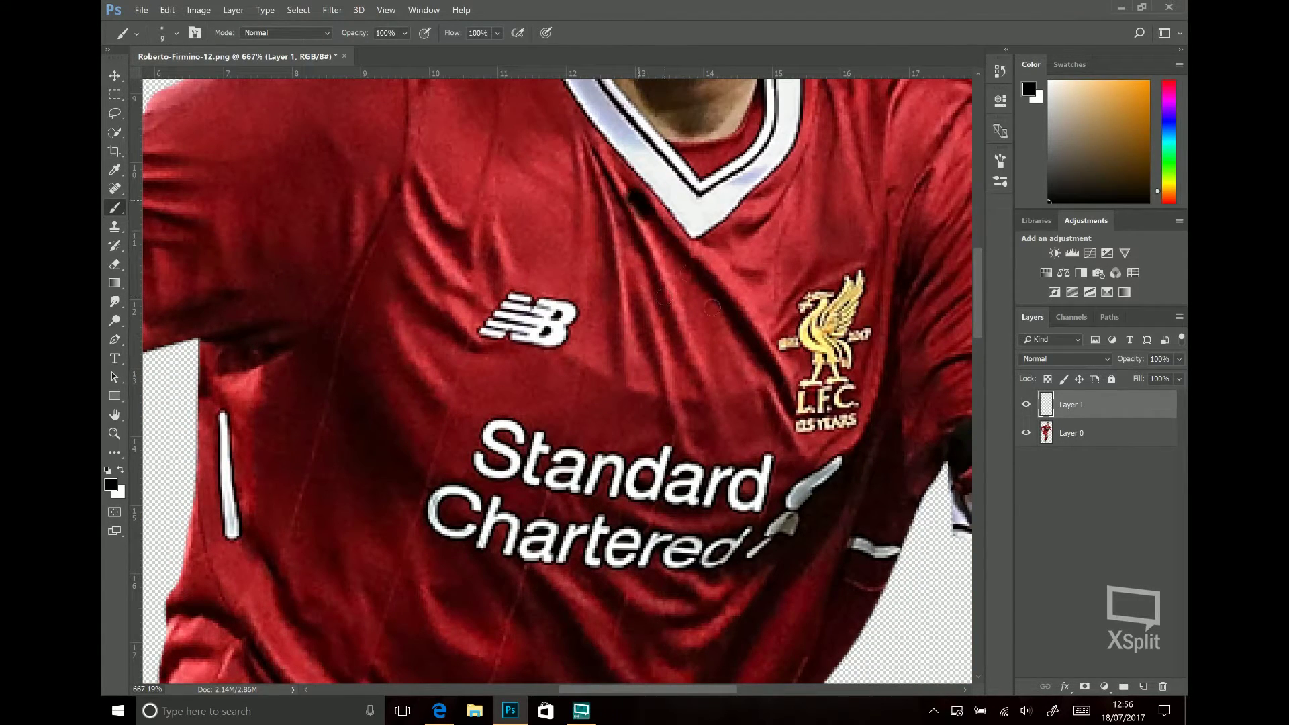
{"action": "left_click_drag", "start_coordinate": [628, 190], "coordinate": [771, 419]}
{"action": "left_click_drag", "start_coordinate": [633, 228], "coordinate": [690, 376]}
{"action": "left_click_drag", "start_coordinate": [645, 328], "coordinate": [665, 415]}
{"action": "left_click_drag", "start_coordinate": [599, 191], "coordinate": [607, 366]}
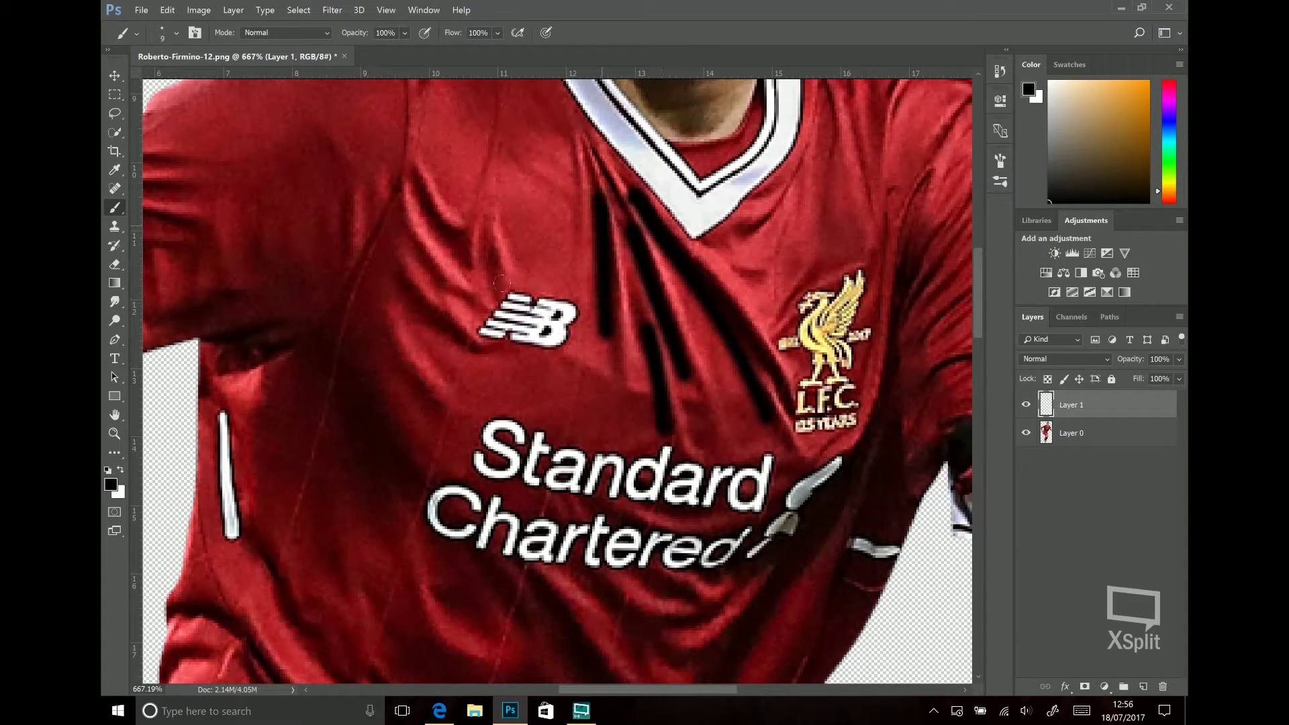
Step: Paint black diagonal creases on the left chest and below the Chartered lettering
{"action": "mouse_move", "coordinate": [423, 207]}
{"action": "left_mouse_down"}
{"action": "mouse_move", "coordinate": [463, 250]}
{"action": "mouse_move", "coordinate": [458, 299]}
{"action": "left_mouse_up"}
{"action": "left_click_drag", "start_coordinate": [411, 303], "coordinate": [467, 366]}
{"action": "left_click_drag", "start_coordinate": [369, 333], "coordinate": [427, 412]}
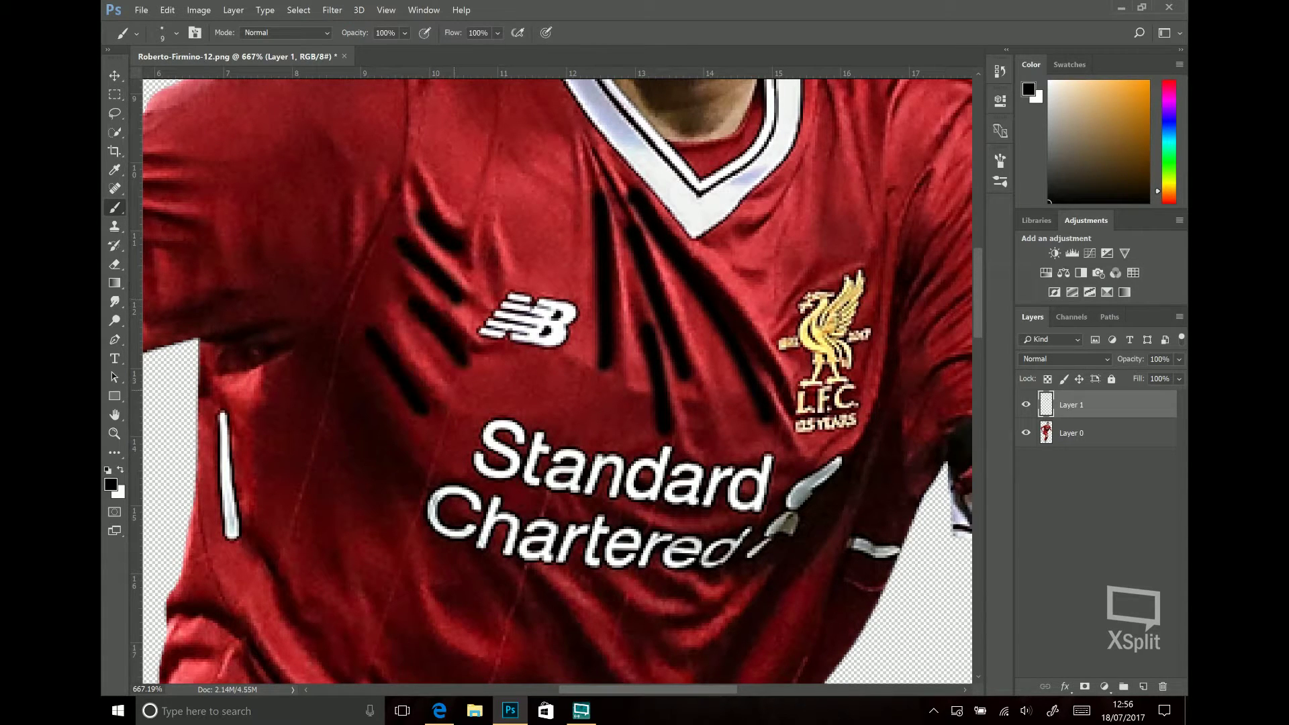
{"action": "scroll", "coordinate": [454, 389], "scroll_direction": "down", "scroll_amount": 2}
{"action": "left_click_drag", "start_coordinate": [597, 433], "coordinate": [682, 524]}
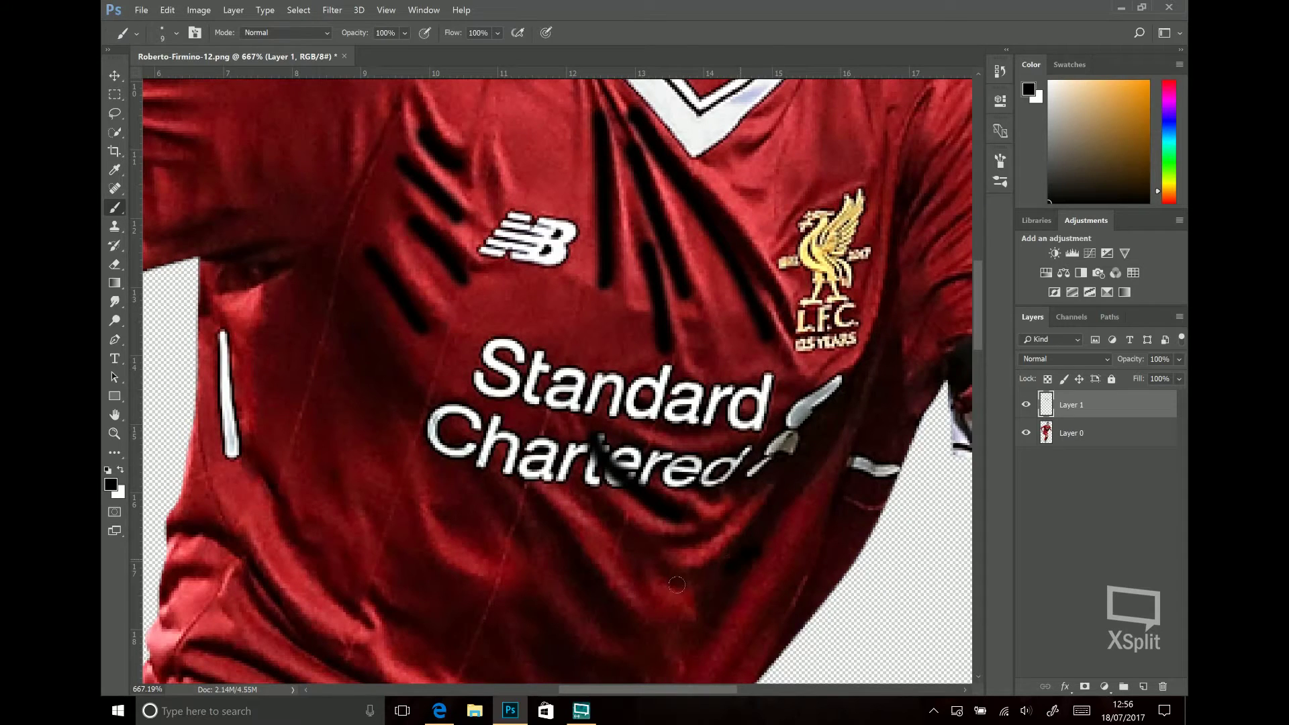
{"action": "left_click_drag", "start_coordinate": [755, 552], "coordinate": [665, 590]}
{"action": "left_click_drag", "start_coordinate": [521, 496], "coordinate": [608, 598]}
{"action": "scroll", "coordinate": [619, 527], "scroll_direction": "down", "scroll_amount": 2}
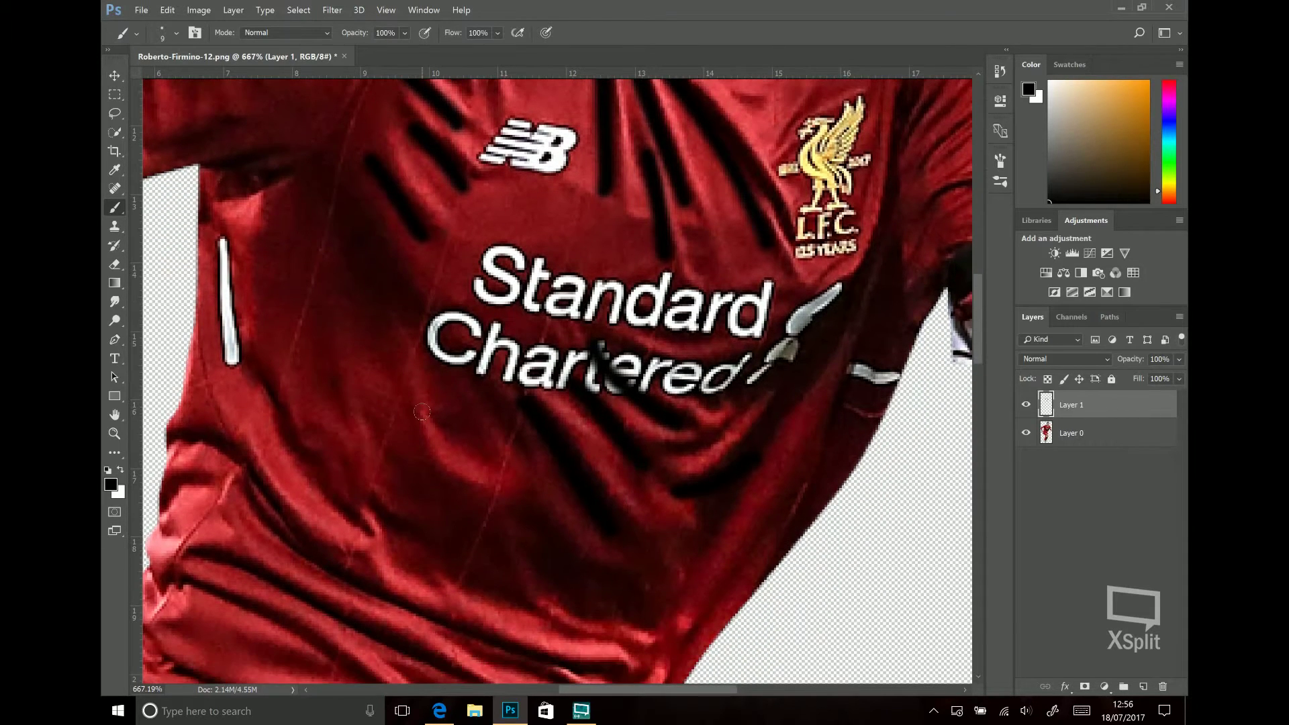
Step: Paint long black diagonal fold lines across the lower shirt
{"action": "left_click_drag", "start_coordinate": [343, 190], "coordinate": [383, 282]}
{"action": "scroll", "coordinate": [254, 348], "scroll_direction": "down", "scroll_amount": 2}
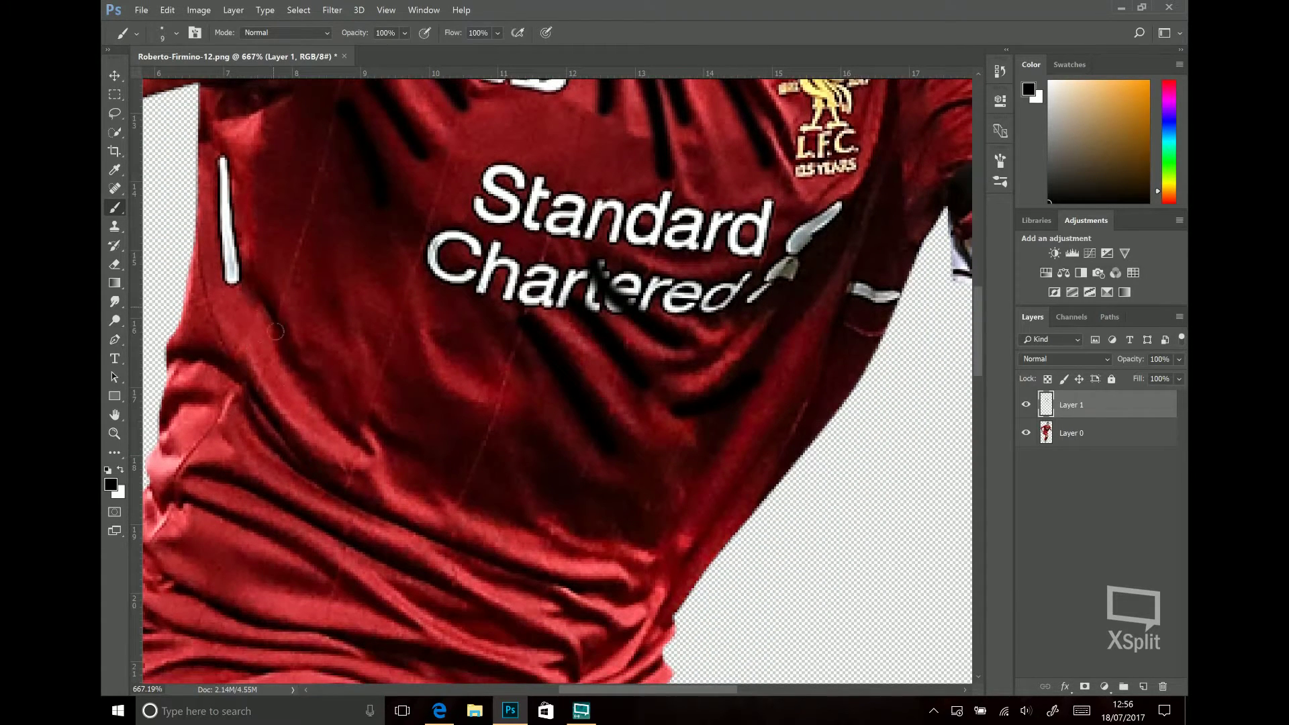
{"action": "left_click_drag", "start_coordinate": [272, 306], "coordinate": [361, 458]}
{"action": "mouse_move", "coordinate": [264, 434]}
{"action": "left_mouse_down"}
{"action": "mouse_move", "coordinate": [430, 547]}
{"action": "mouse_move", "coordinate": [591, 605]}
{"action": "left_mouse_up"}
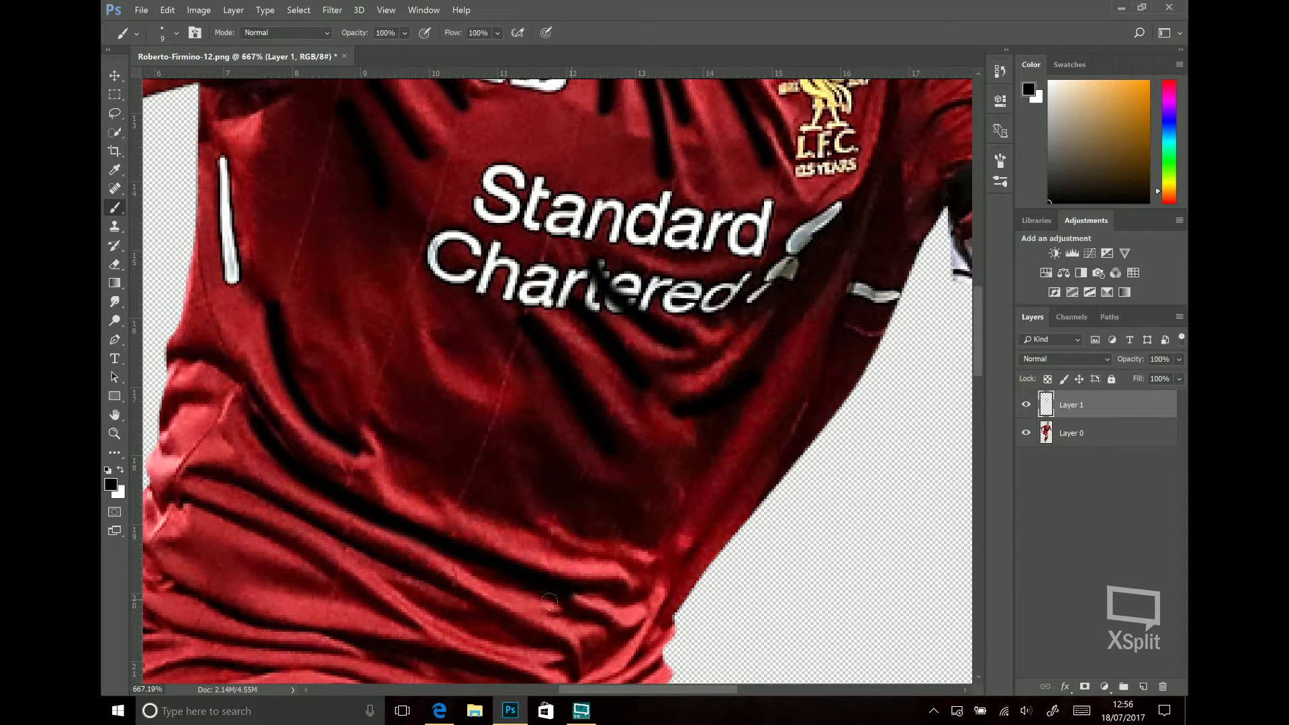
{"action": "scroll", "coordinate": [591, 604], "scroll_direction": "down", "scroll_amount": 2}
{"action": "left_click_drag", "start_coordinate": [228, 402], "coordinate": [497, 544]}
{"action": "scroll", "coordinate": [215, 387], "scroll_direction": "down", "scroll_amount": 2}
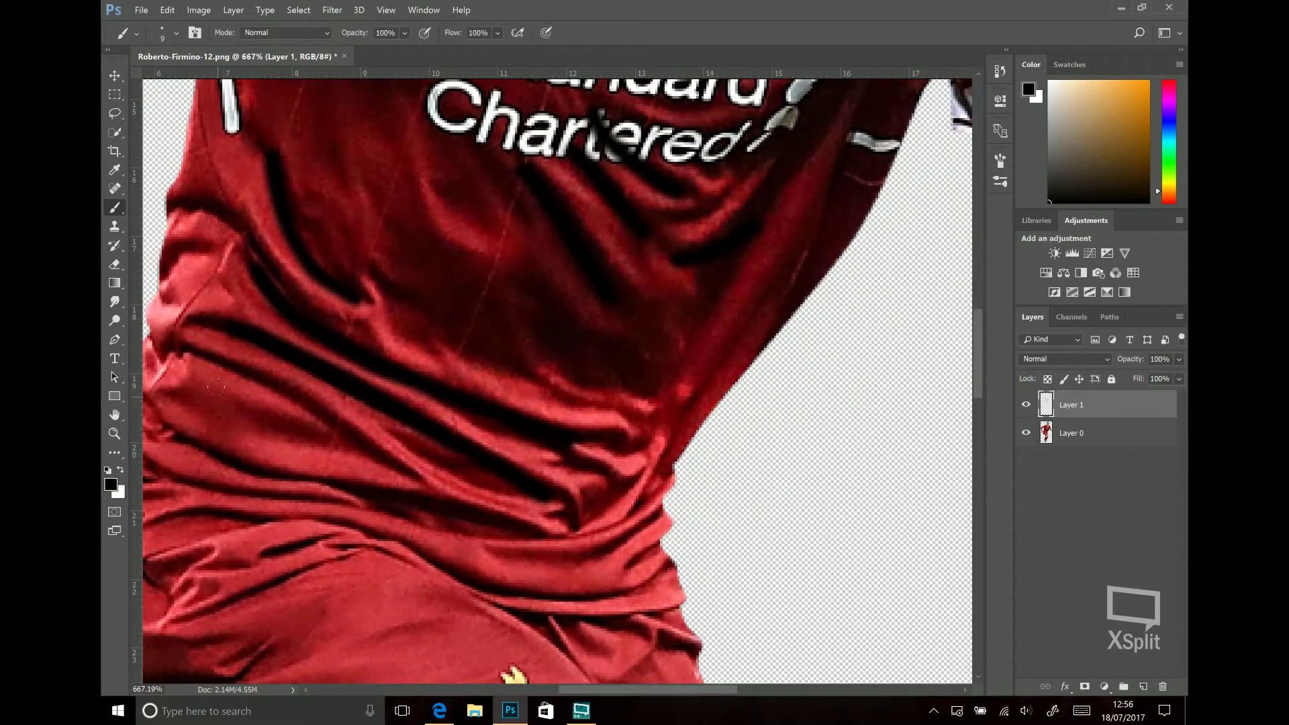
{"action": "left_click_drag", "start_coordinate": [234, 366], "coordinate": [396, 493]}
{"action": "left_click_drag", "start_coordinate": [268, 474], "coordinate": [473, 511]}
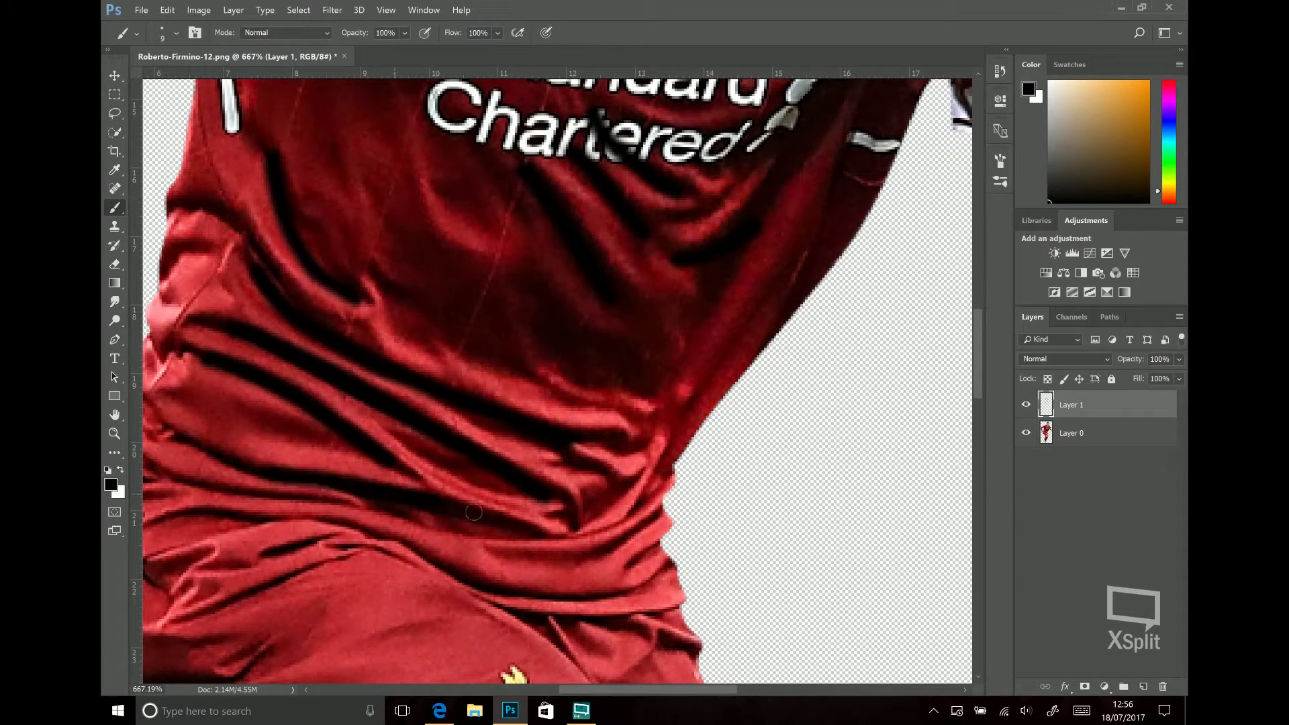
{"action": "scroll", "coordinate": [474, 512], "scroll_direction": "down", "scroll_amount": 2}
{"action": "left_click_drag", "start_coordinate": [625, 482], "coordinate": [568, 496]}
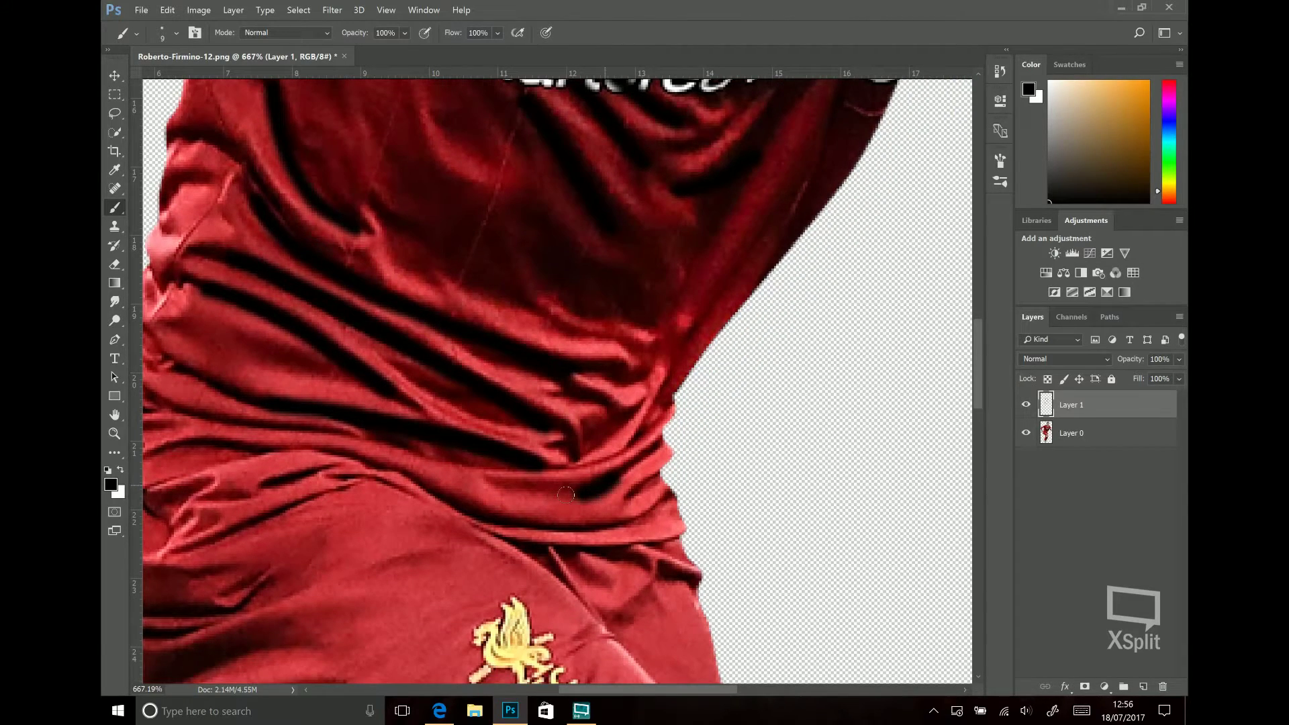
{"action": "scroll", "coordinate": [566, 495], "scroll_direction": "down", "scroll_amount": 2}
{"action": "scroll", "coordinate": [289, 373], "scroll_direction": "down", "scroll_amount": 5}
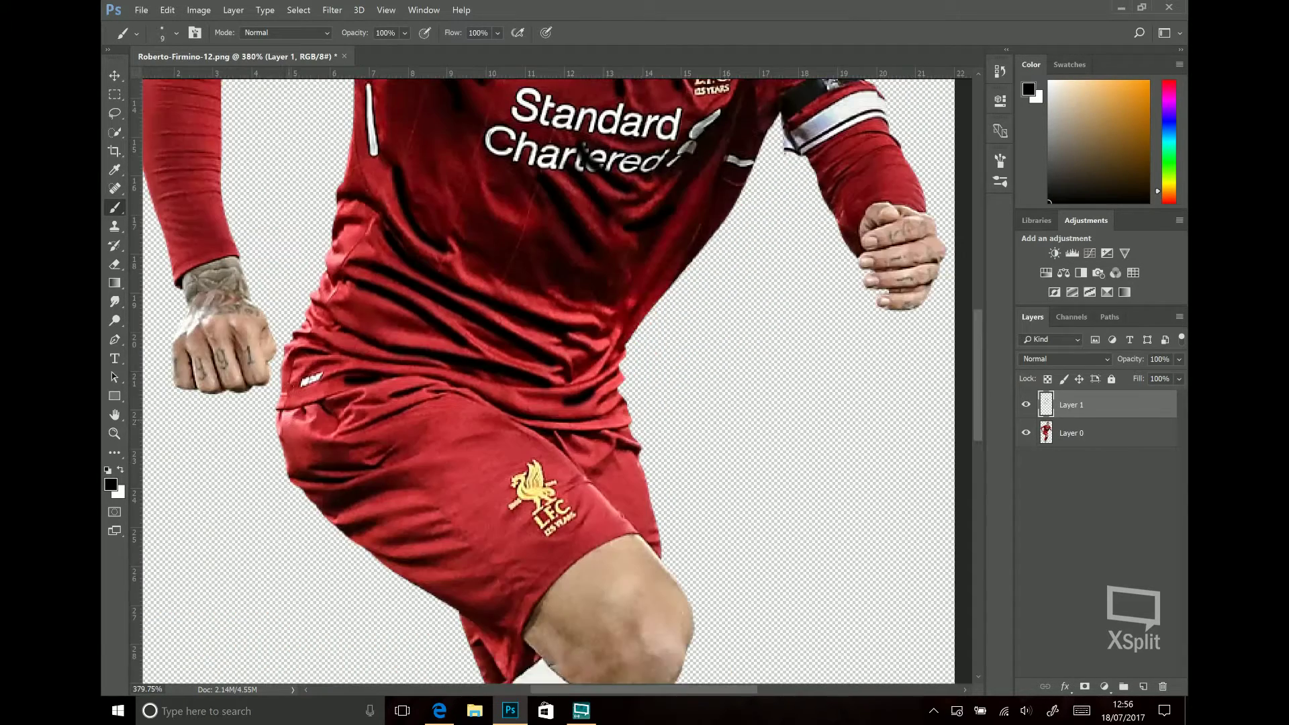
{"action": "scroll", "coordinate": [289, 373], "scroll_direction": "up", "scroll_amount": 5}
Step: Paint three dark creases on the upper sleeve plus one just below them
{"action": "scroll", "coordinate": [288, 373], "scroll_direction": "left", "scroll_amount": 3}
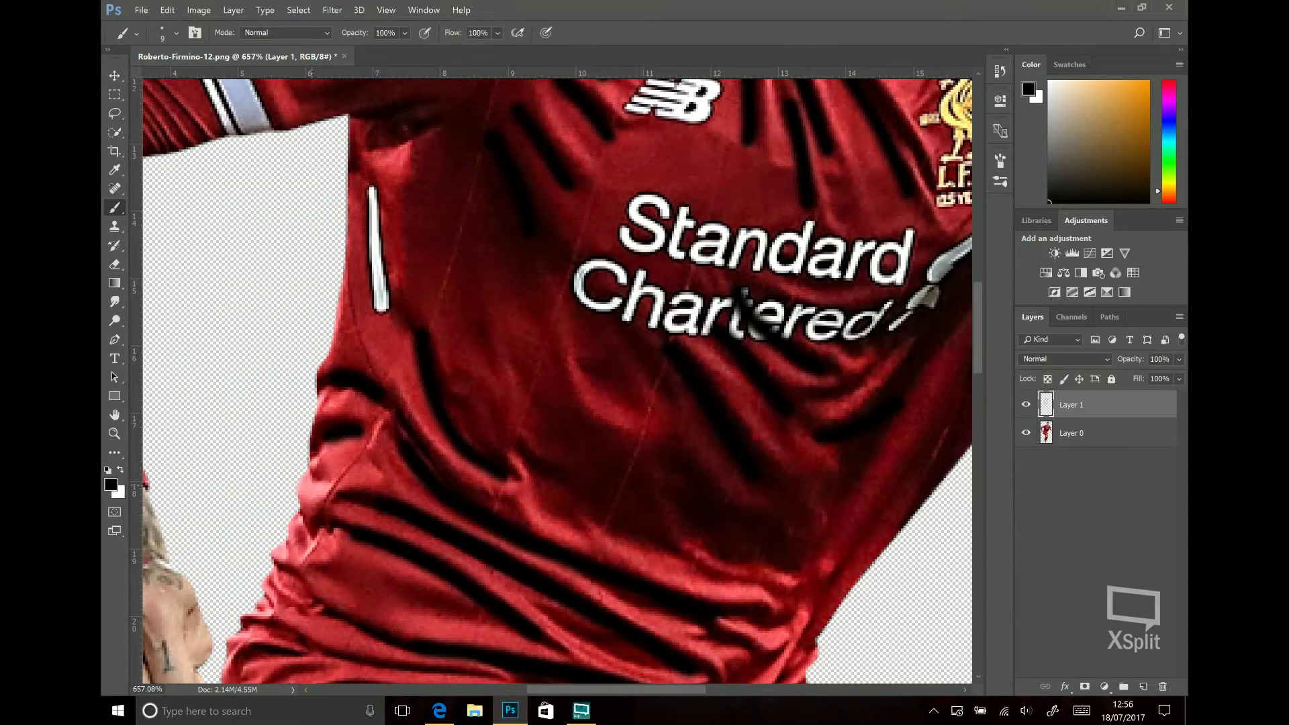
{"action": "scroll", "coordinate": [373, 309], "scroll_direction": "up", "scroll_amount": 3}
{"action": "scroll", "coordinate": [373, 309], "scroll_direction": "up", "scroll_amount": 1}
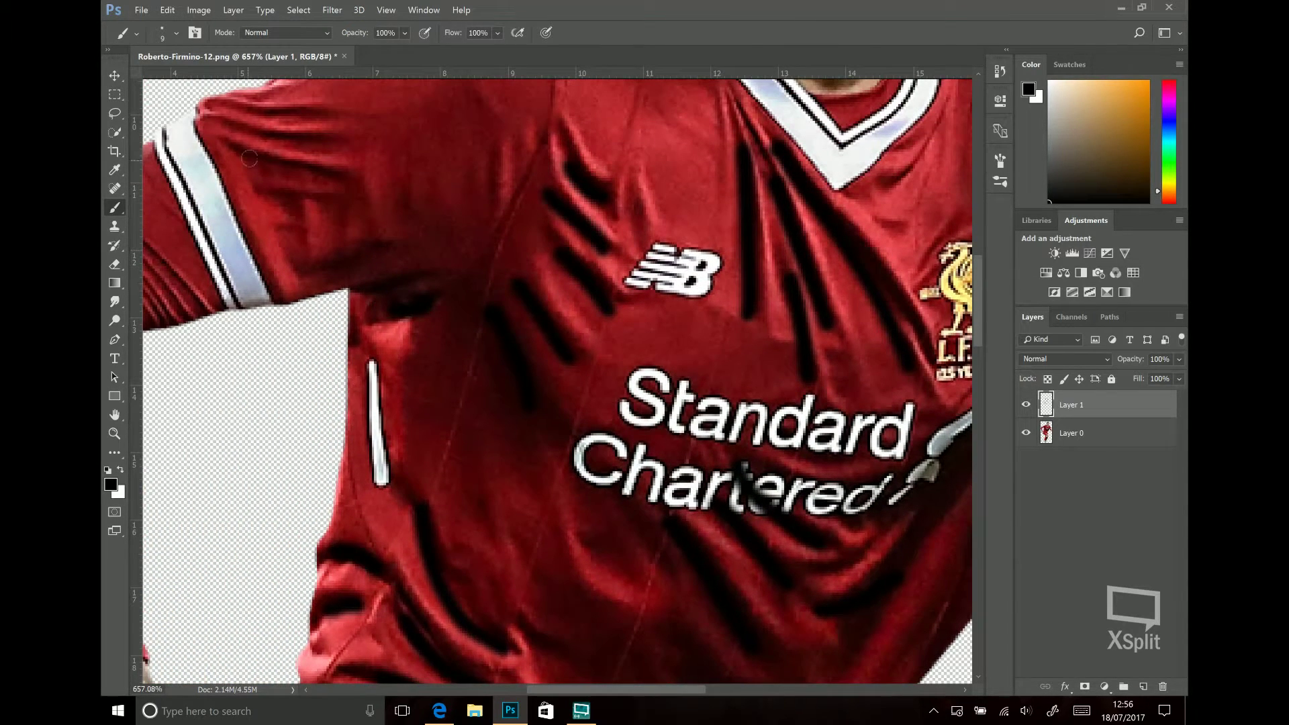
{"action": "left_click_drag", "start_coordinate": [250, 158], "coordinate": [329, 185]}
{"action": "left_click_drag", "start_coordinate": [242, 136], "coordinate": [299, 151]}
{"action": "left_click_drag", "start_coordinate": [249, 111], "coordinate": [290, 125]}
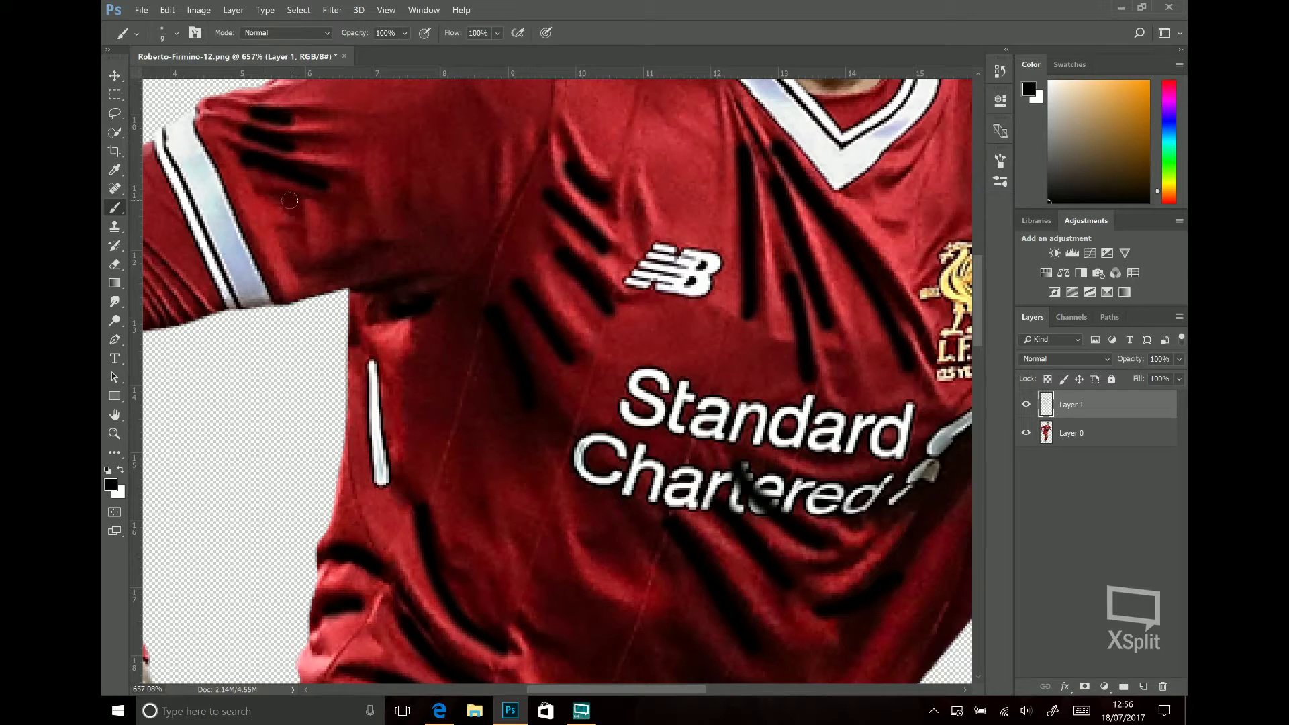
{"action": "mouse_move", "coordinate": [290, 200]}
{"action": "left_mouse_down"}
{"action": "mouse_move", "coordinate": [288, 254]}
{"action": "mouse_move", "coordinate": [359, 270]}
{"action": "left_mouse_up"}
Step: Paint dark fold shadows on the other sleeve above the armband
{"action": "scroll", "coordinate": [297, 294], "scroll_direction": "left", "scroll_amount": 2}
{"action": "scroll", "coordinate": [297, 294], "scroll_direction": "left", "scroll_amount": 3}
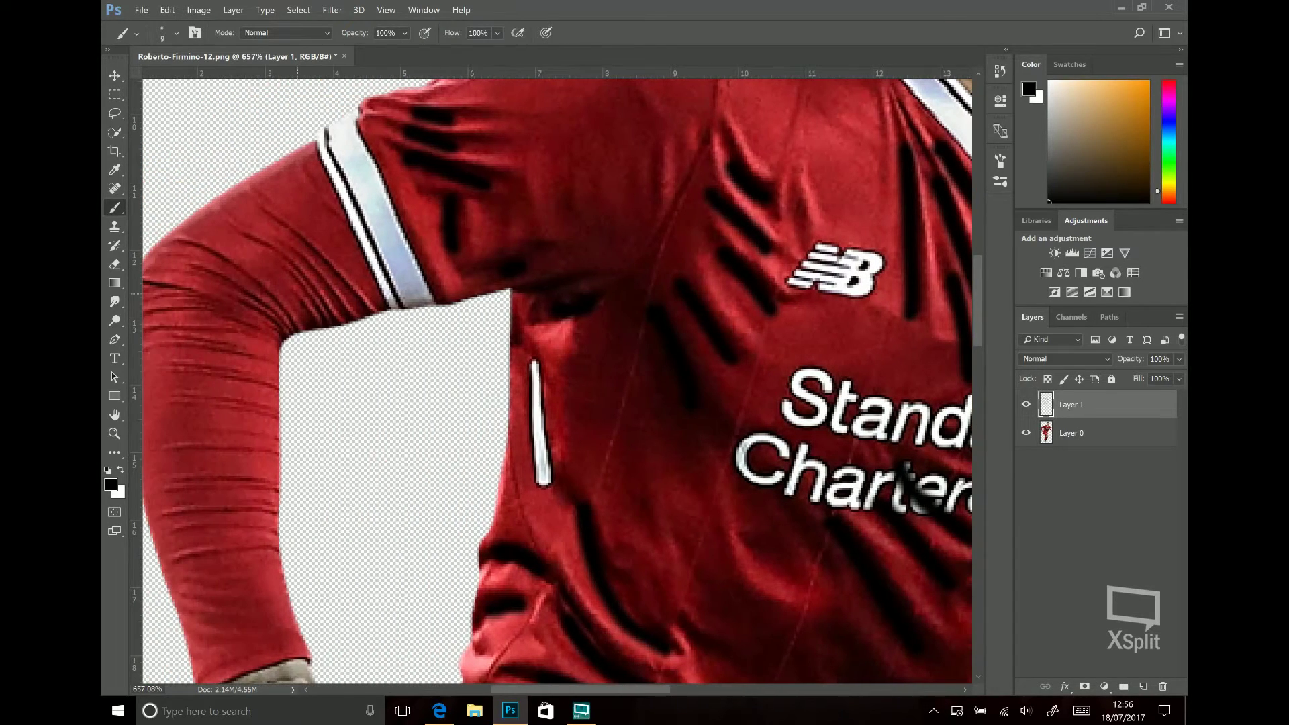
{"action": "scroll", "coordinate": [322, 302], "scroll_direction": "down", "scroll_amount": 5}
{"action": "scroll", "coordinate": [322, 302], "scroll_direction": "right", "scroll_amount": 2}
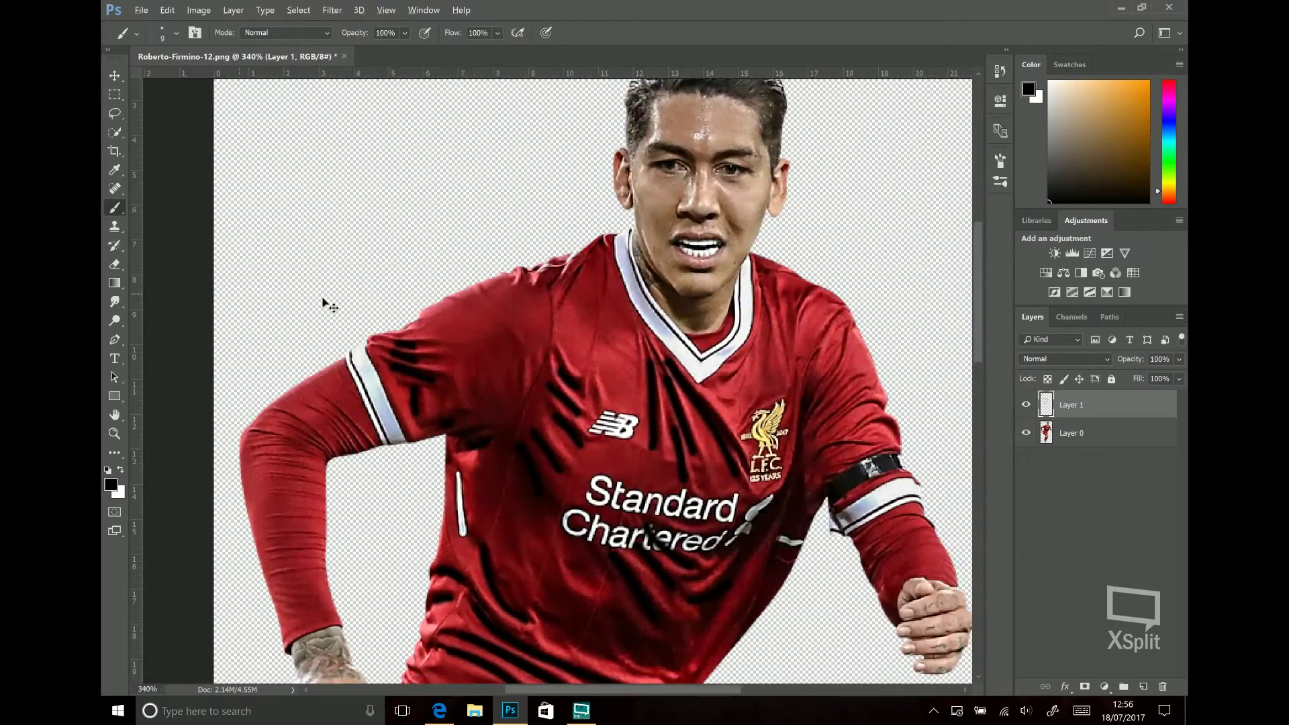
{"action": "scroll", "coordinate": [402, 295], "scroll_direction": "right", "scroll_amount": 2}
{"action": "scroll", "coordinate": [571, 285], "scroll_direction": "right", "scroll_amount": 1}
{"action": "scroll", "coordinate": [597, 287], "scroll_direction": "up", "scroll_amount": 4}
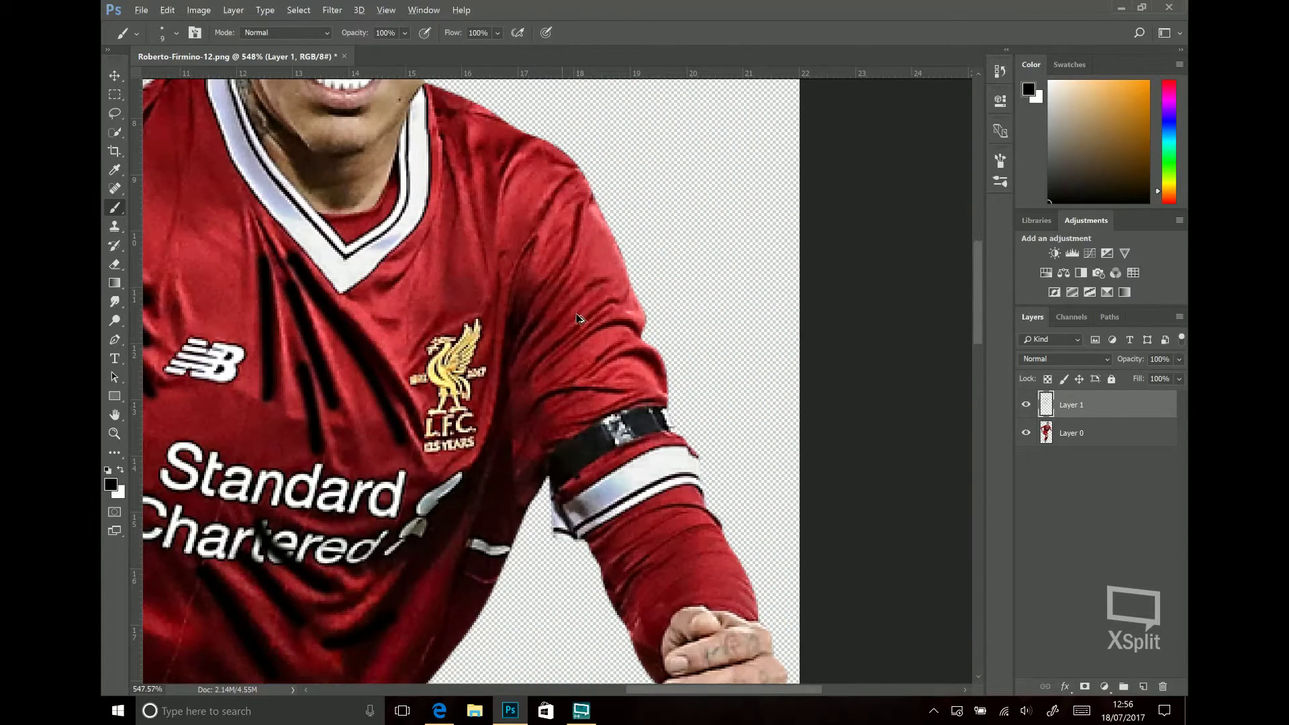
{"action": "scroll", "coordinate": [578, 318], "scroll_direction": "up", "scroll_amount": 2}
{"action": "left_click_drag", "start_coordinate": [696, 380], "coordinate": [619, 377]}
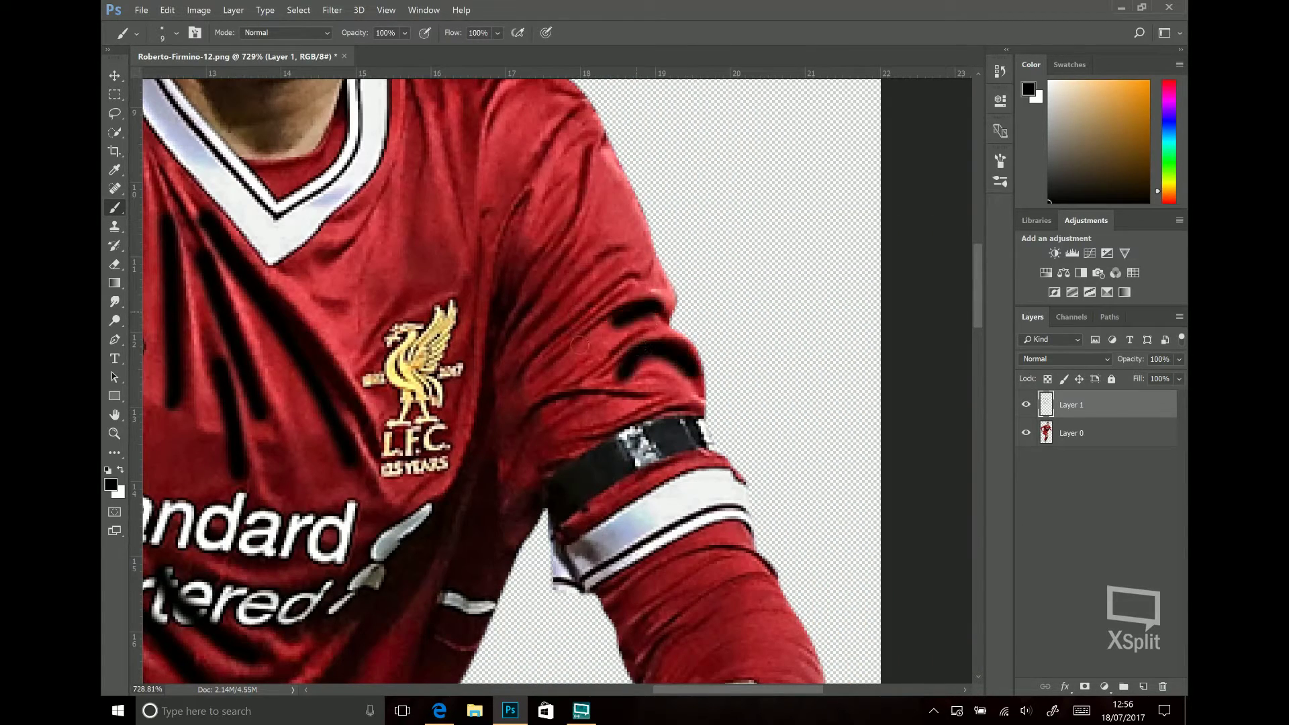
{"action": "left_click_drag", "start_coordinate": [666, 320], "coordinate": [579, 343]}
{"action": "left_click_drag", "start_coordinate": [593, 180], "coordinate": [555, 272]}
Step: Paint dark fold strokes down the chest
{"action": "scroll", "coordinate": [362, 376], "scroll_direction": "up", "scroll_amount": 3}
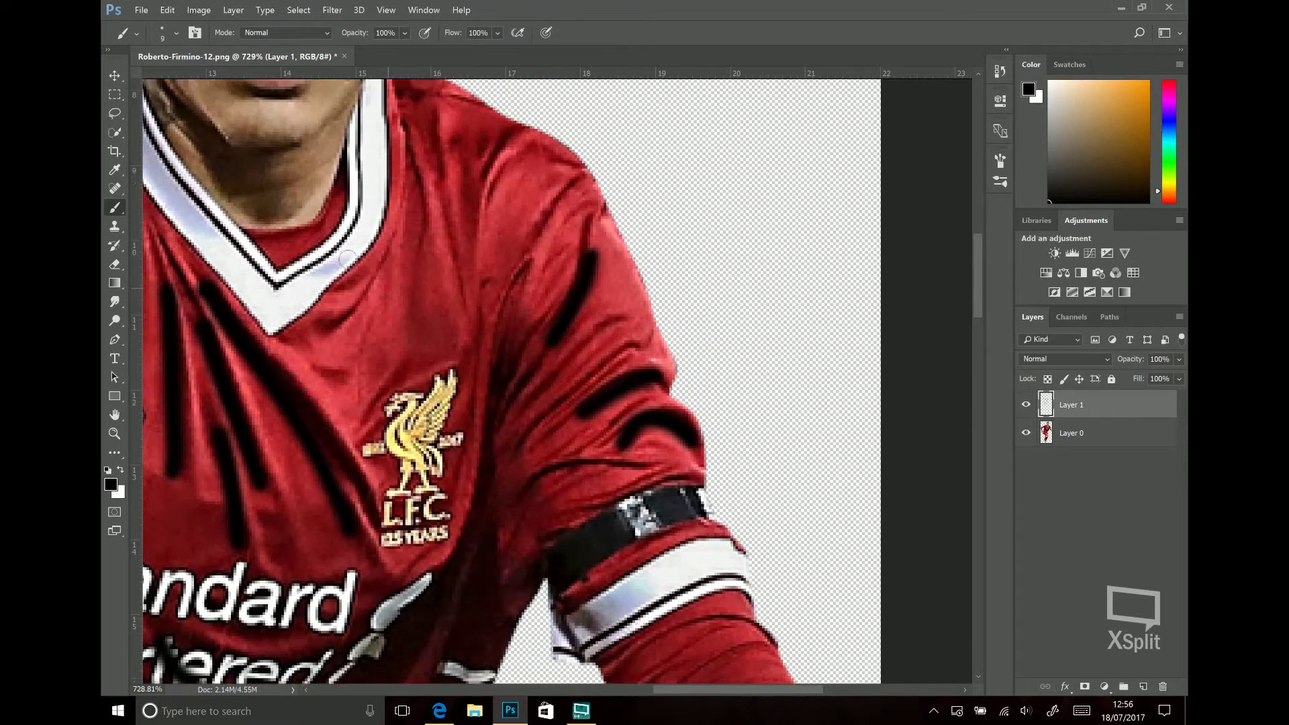
{"action": "left_click_drag", "start_coordinate": [366, 351], "coordinate": [321, 396]}
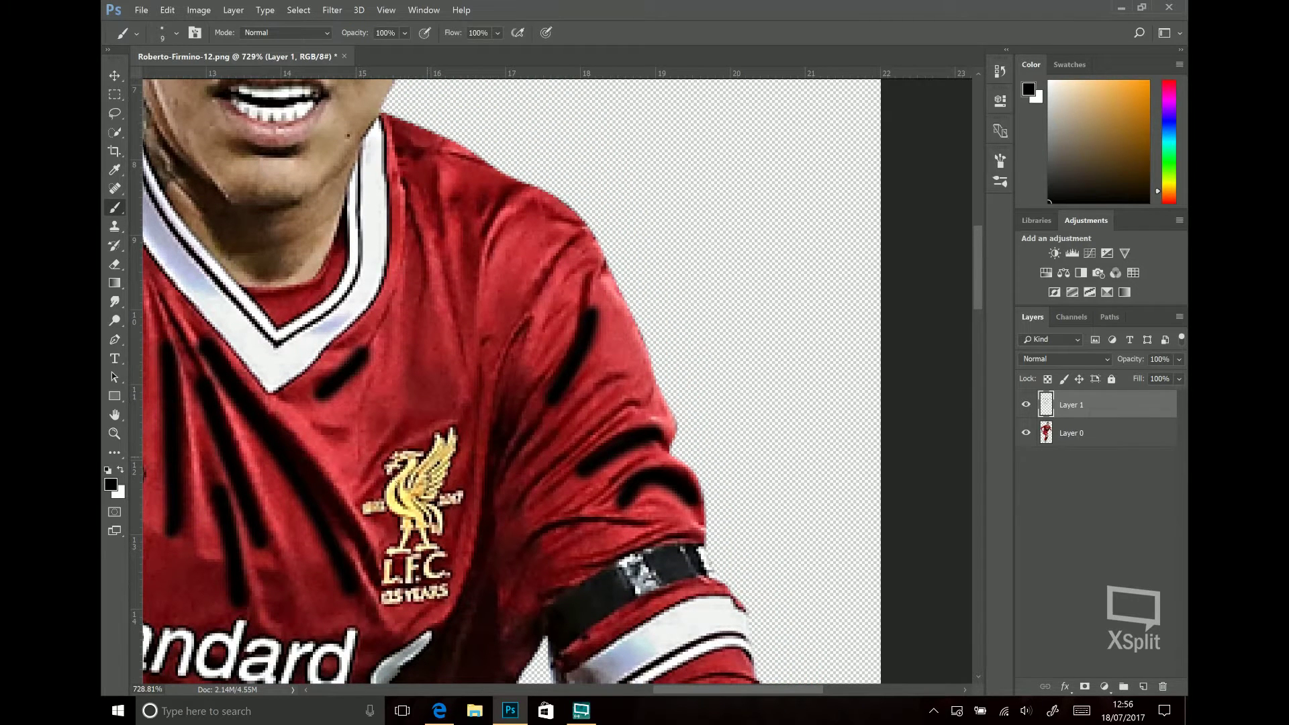
{"action": "scroll", "coordinate": [495, 375], "scroll_direction": "up", "scroll_amount": 2}
{"action": "left_click_drag", "start_coordinate": [524, 303], "coordinate": [482, 382]}
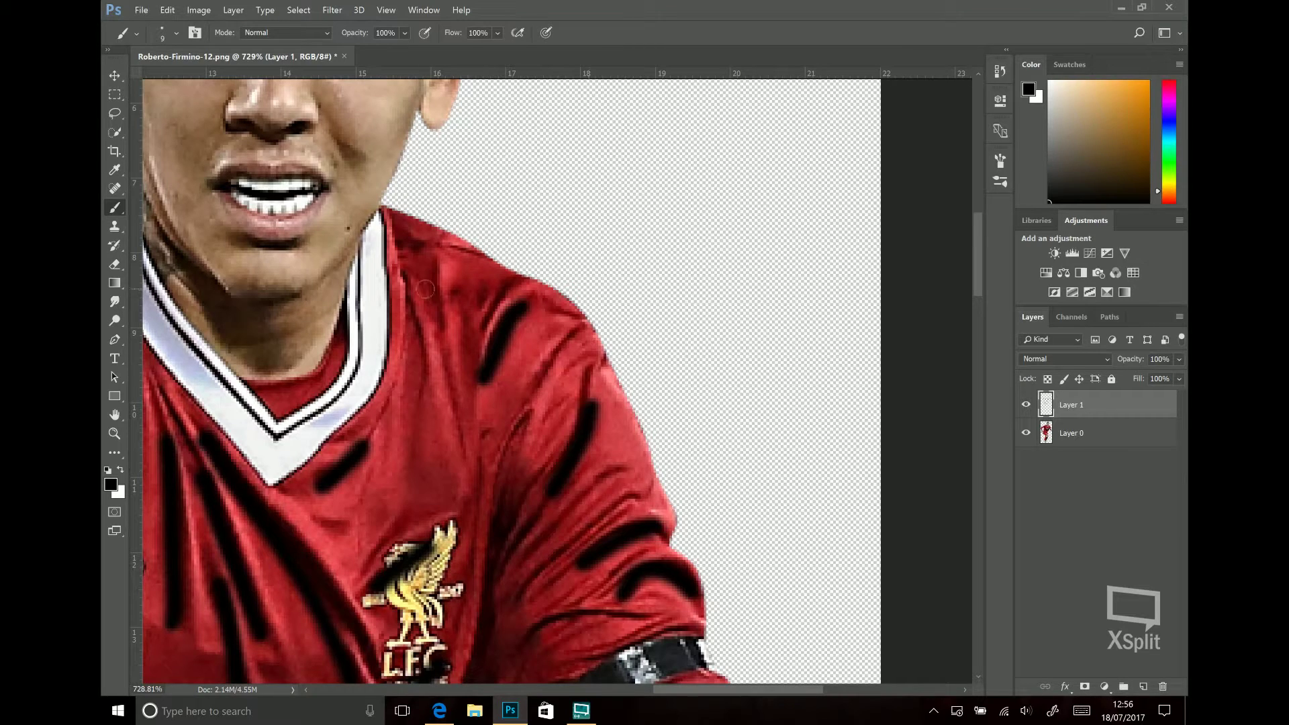
{"action": "left_click_drag", "start_coordinate": [426, 290], "coordinate": [449, 375]}
{"action": "scroll", "coordinate": [557, 381], "scroll_direction": "left", "scroll_amount": 3}
{"action": "scroll", "coordinate": [558, 381], "scroll_direction": "left", "scroll_amount": 1}
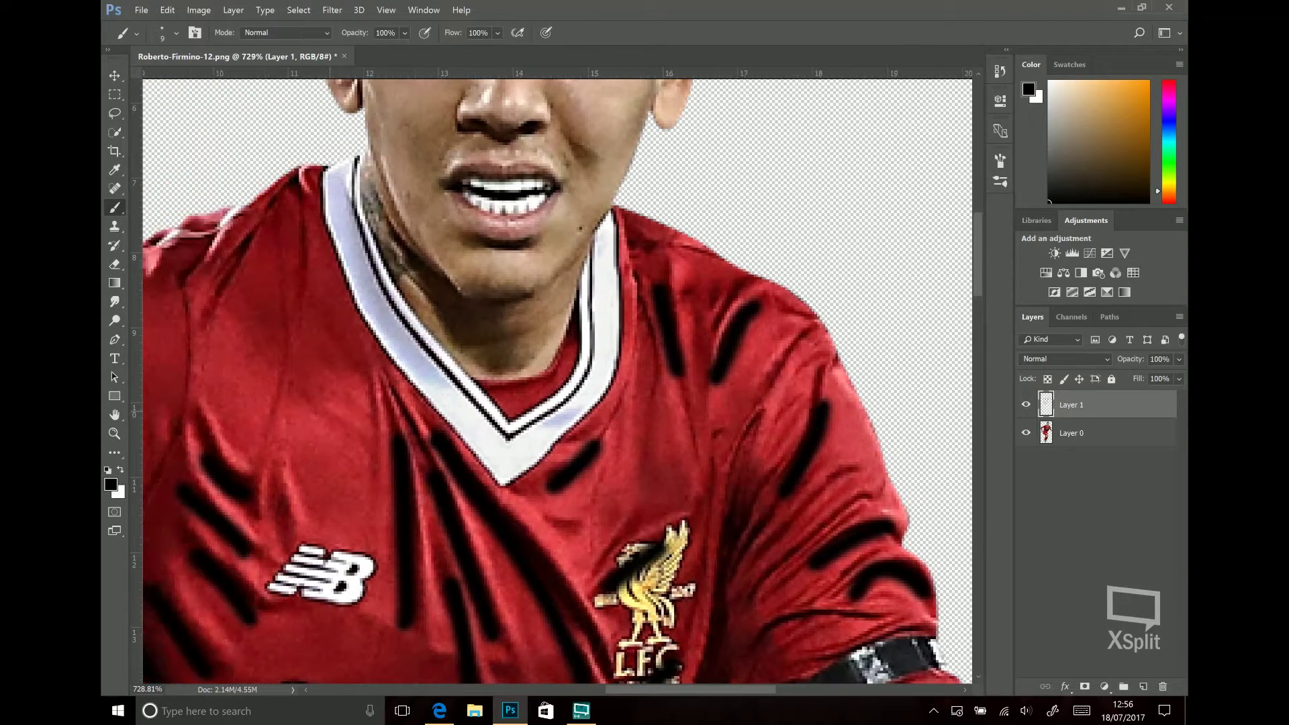
{"action": "scroll", "coordinate": [557, 381], "scroll_direction": "left", "scroll_amount": 3}
{"action": "left_click", "coordinate": [162, 34]}
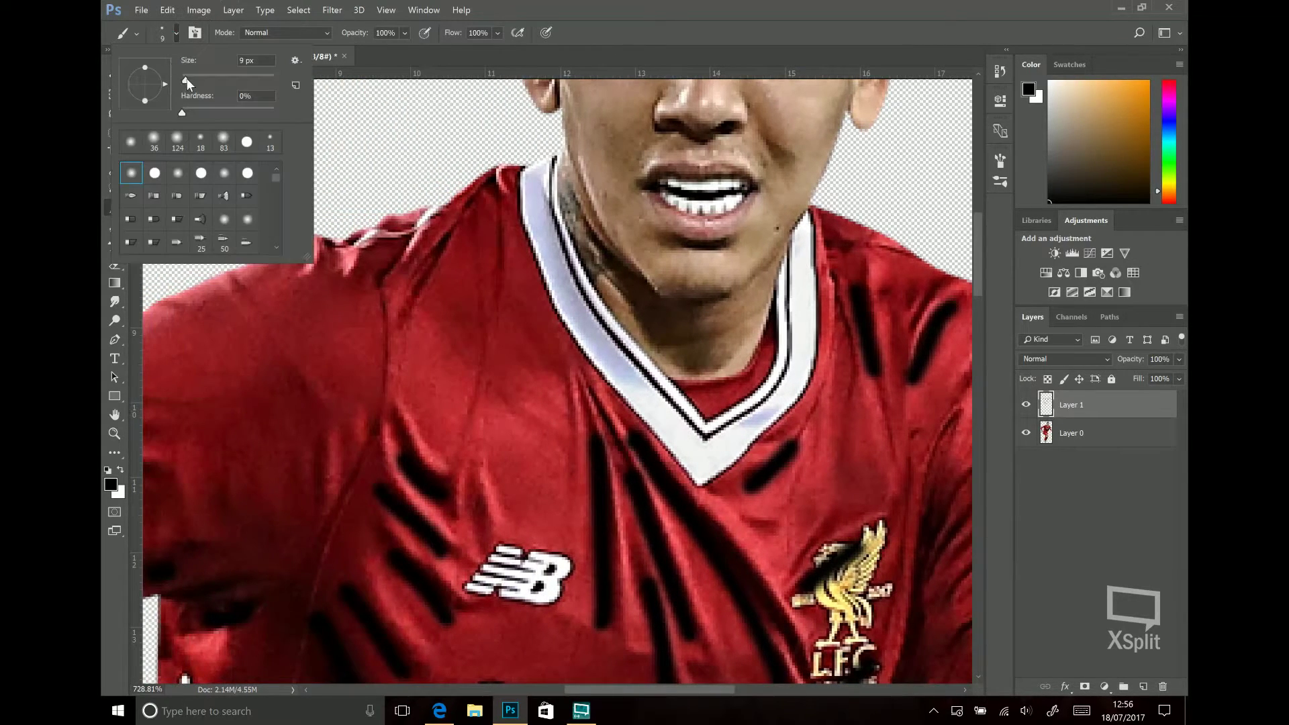
Step: On a new layer, paint white highlights over the left chest stripes
{"action": "left_click", "coordinate": [1144, 686]}
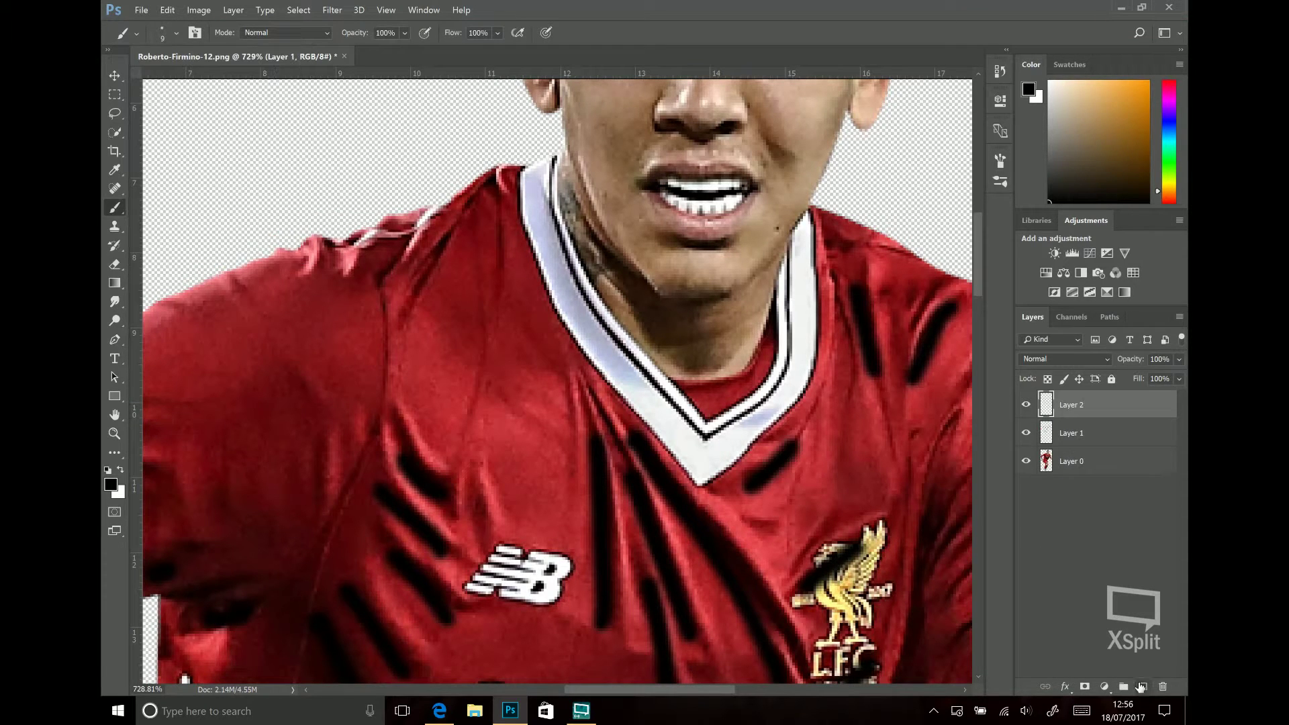
{"action": "left_click", "coordinate": [121, 469]}
{"action": "scroll", "coordinate": [424, 330], "scroll_direction": "down", "scroll_amount": 2}
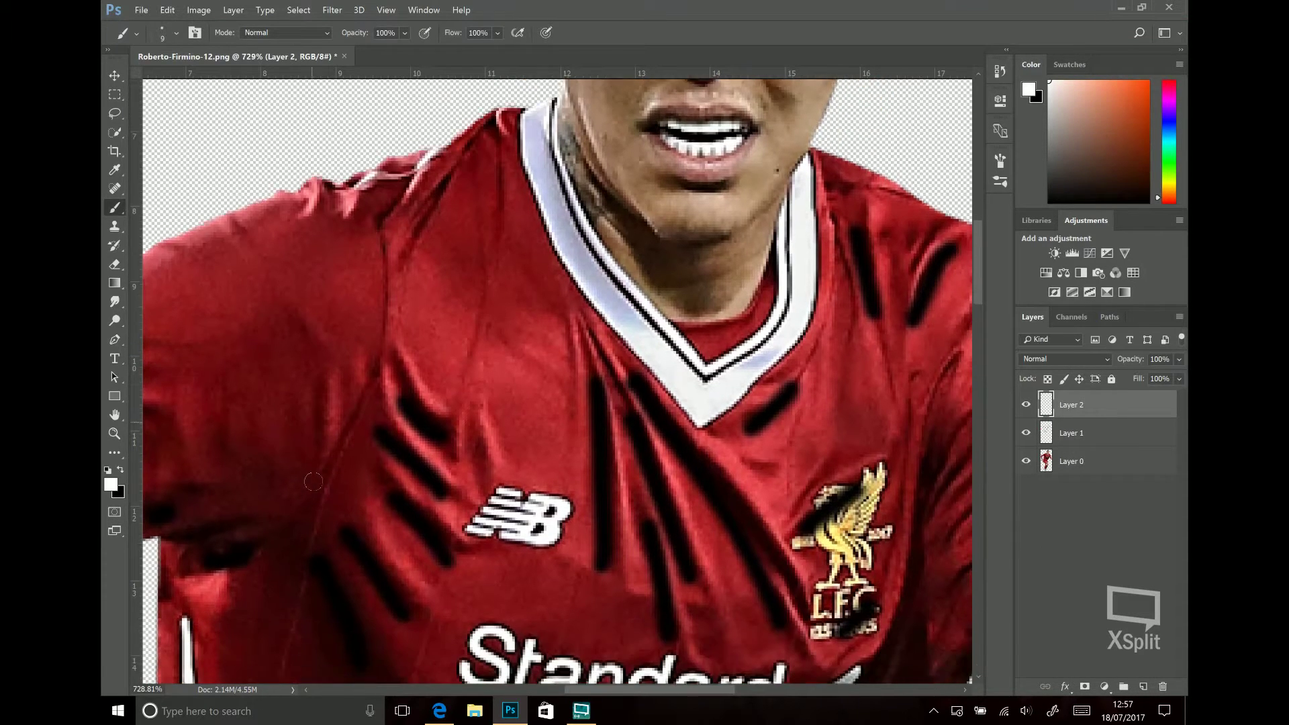
{"action": "scroll", "coordinate": [423, 330], "scroll_direction": "down", "scroll_amount": 1}
{"action": "left_click_drag", "start_coordinate": [419, 328], "coordinate": [462, 402]}
{"action": "mouse_move", "coordinate": [444, 447]}
{"action": "left_mouse_down"}
{"action": "mouse_move", "coordinate": [368, 384]}
{"action": "mouse_move", "coordinate": [460, 443]}
{"action": "left_mouse_up"}
{"action": "key", "text": "ctrl+z"}
{"action": "left_click_drag", "start_coordinate": [378, 424], "coordinate": [454, 487]}
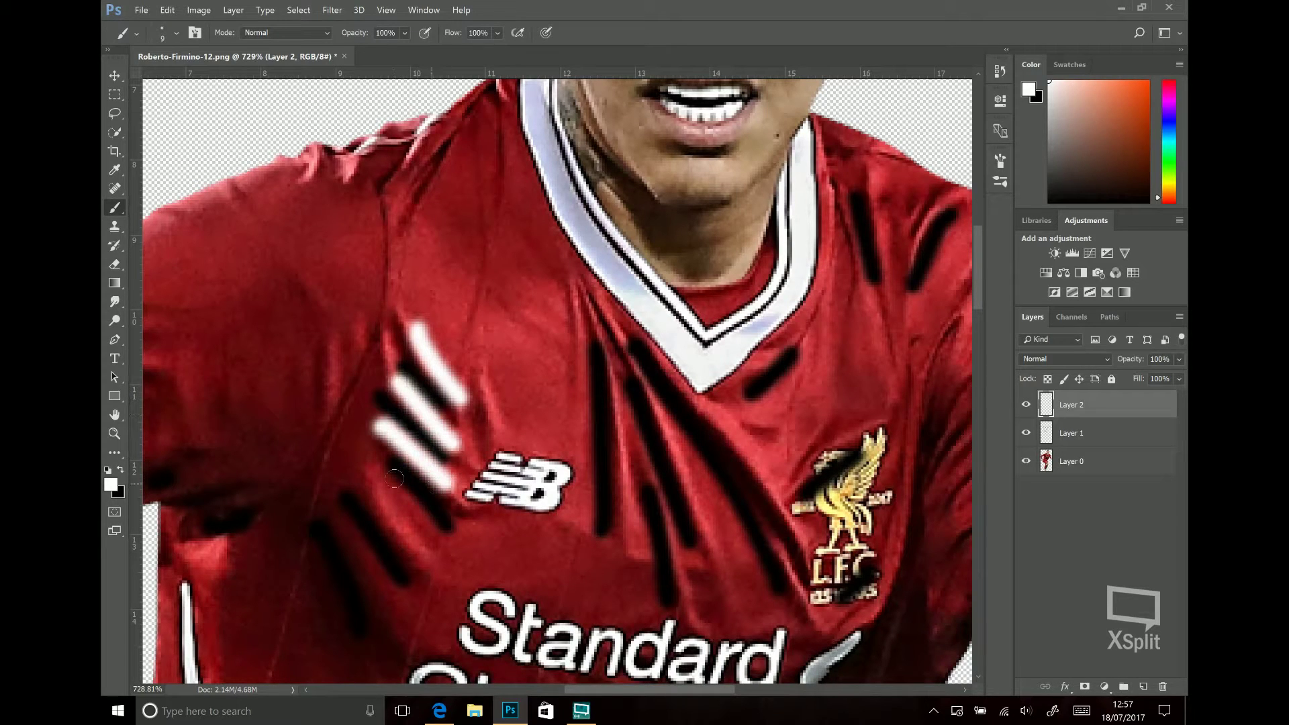
{"action": "mouse_move", "coordinate": [363, 466]}
{"action": "left_mouse_down"}
{"action": "mouse_move", "coordinate": [420, 549]}
{"action": "mouse_move", "coordinate": [325, 514]}
{"action": "left_mouse_up"}
Step: Paint white highlights beside the New Balance logo, neckline and Liverbird crest
{"action": "left_click_drag", "start_coordinate": [632, 390], "coordinate": [618, 560]}
{"action": "left_click_drag", "start_coordinate": [585, 350], "coordinate": [577, 498]}
{"action": "left_click_drag", "start_coordinate": [669, 407], "coordinate": [709, 521]}
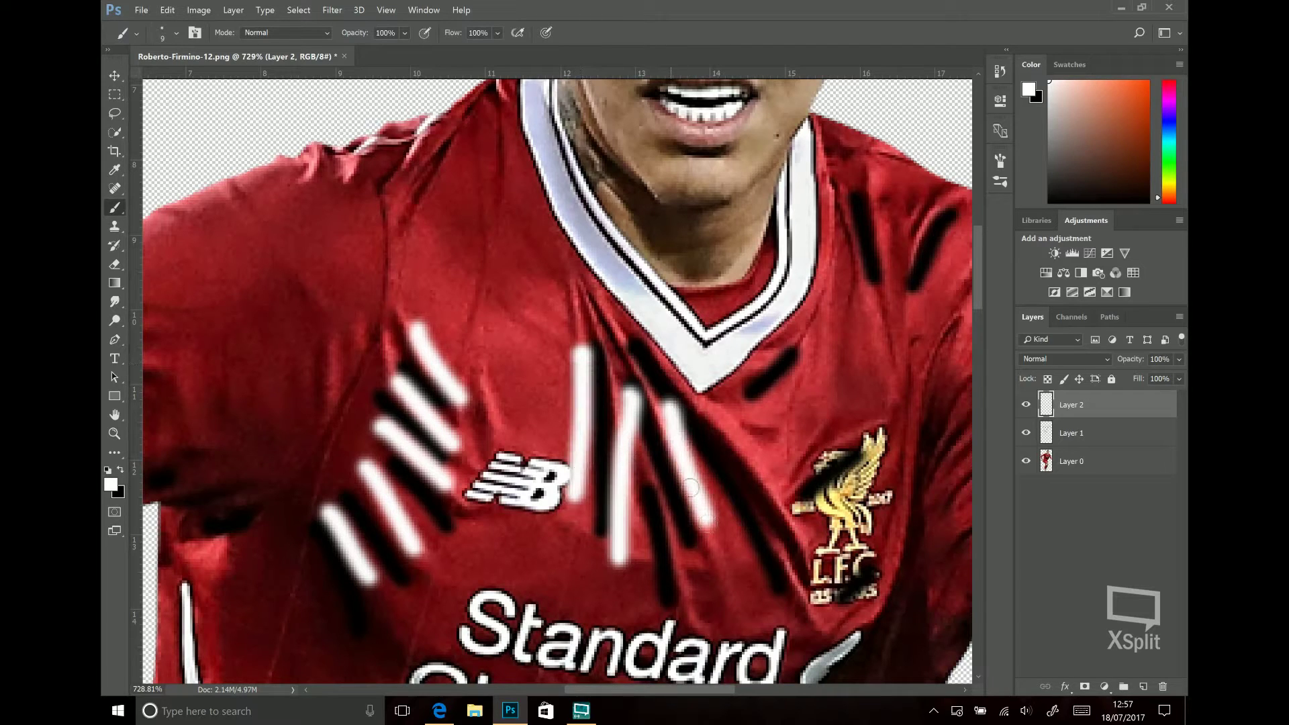
{"action": "left_click_drag", "start_coordinate": [722, 402], "coordinate": [798, 531]}
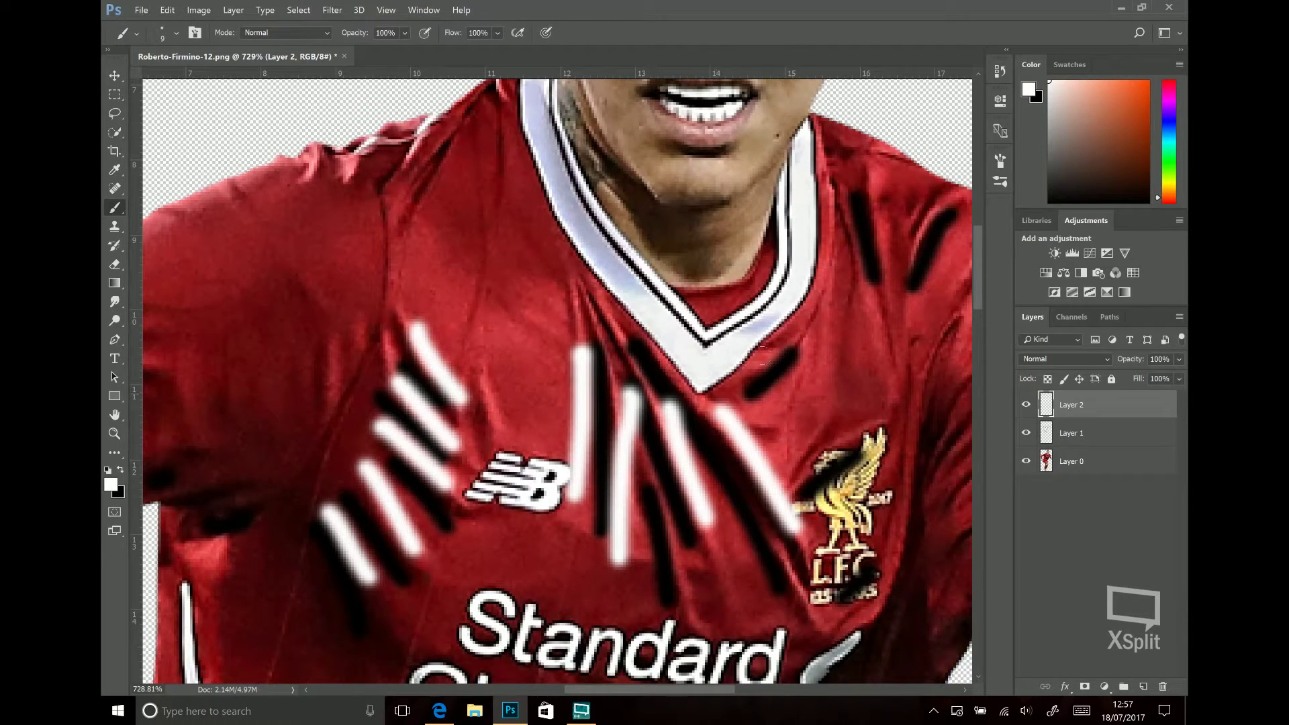
{"action": "left_click_drag", "start_coordinate": [766, 369], "coordinate": [803, 306]}
Step: Add short white highlights on the right sleeve and right shoulder
{"action": "scroll", "coordinate": [557, 383], "scroll_direction": "right", "scroll_amount": 5}
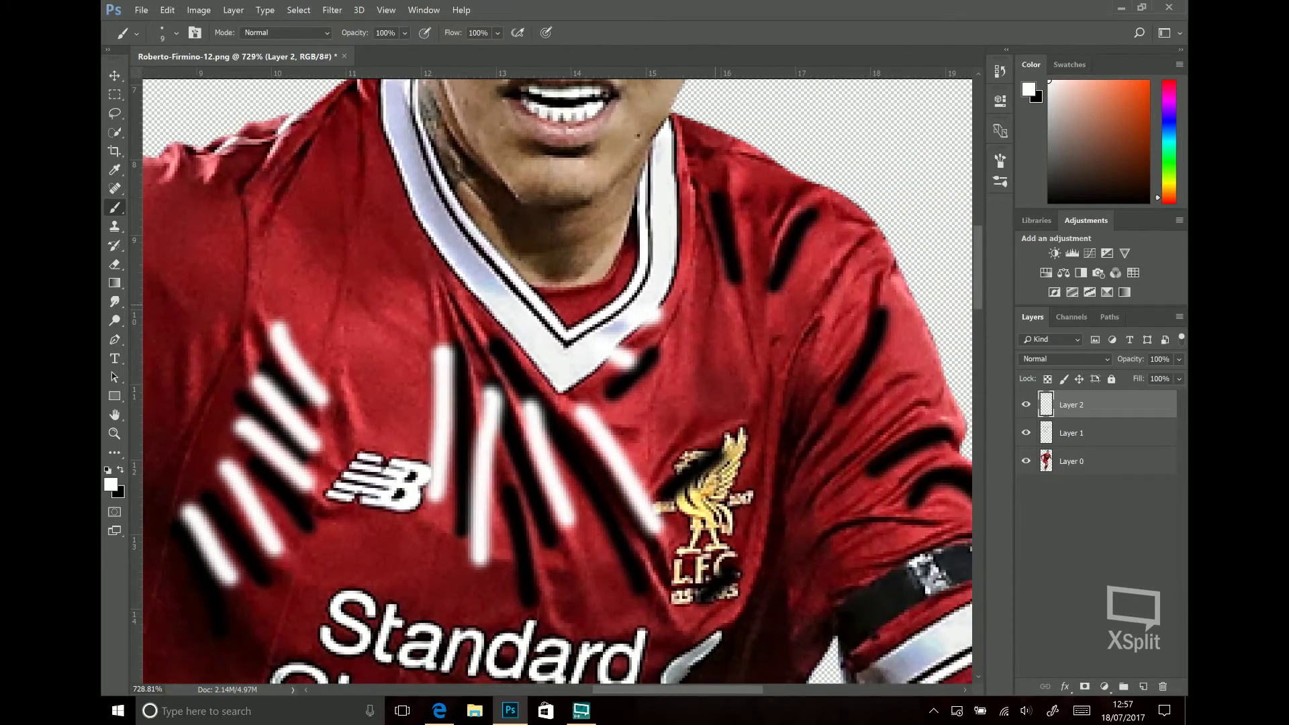
{"action": "left_click_drag", "start_coordinate": [895, 488], "coordinate": [938, 470]}
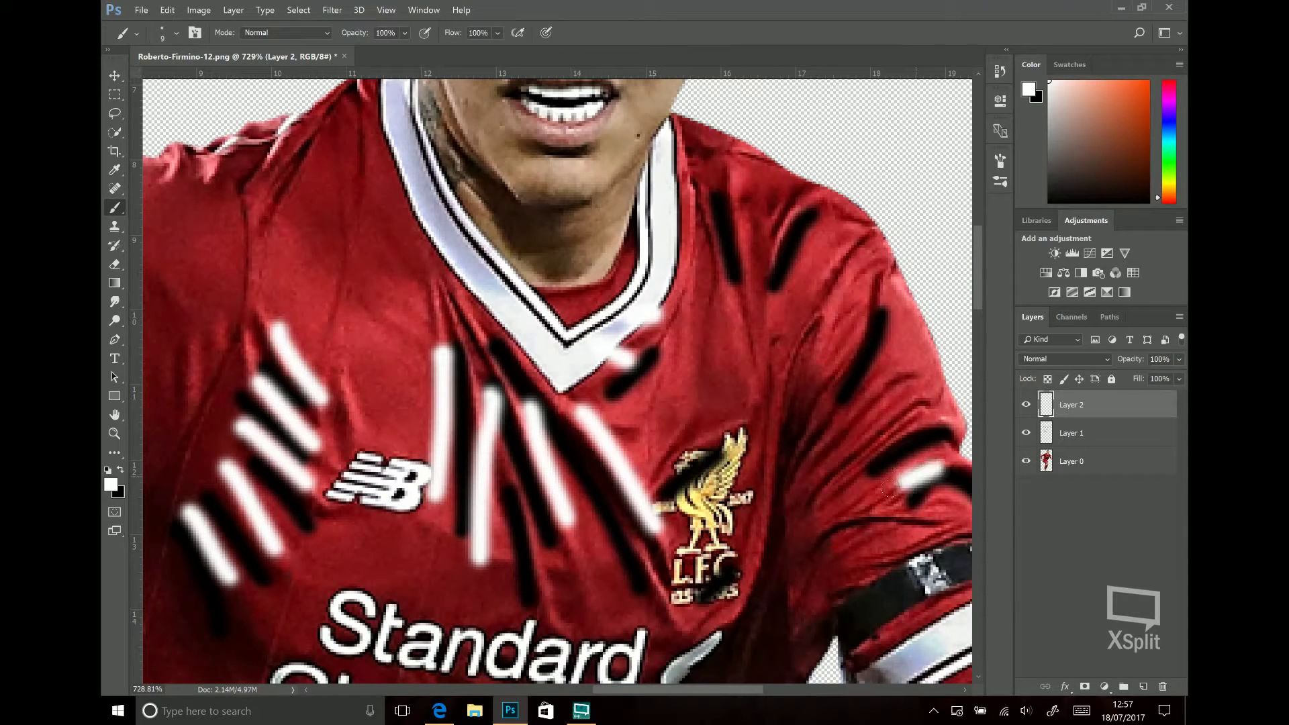
{"action": "left_click_drag", "start_coordinate": [927, 411], "coordinate": [868, 438]}
{"action": "left_click_drag", "start_coordinate": [864, 316], "coordinate": [828, 387]}
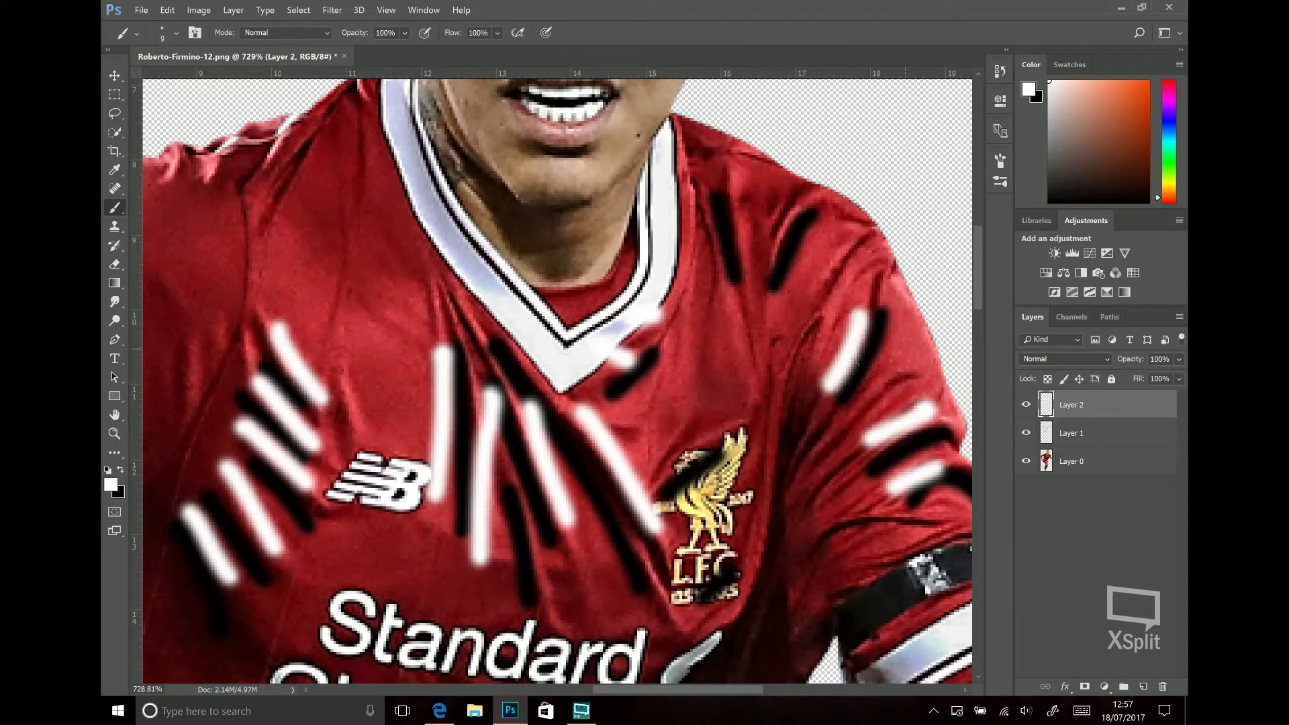
{"action": "left_click_drag", "start_coordinate": [906, 346], "coordinate": [899, 364]}
{"action": "left_click_drag", "start_coordinate": [771, 274], "coordinate": [790, 211]}
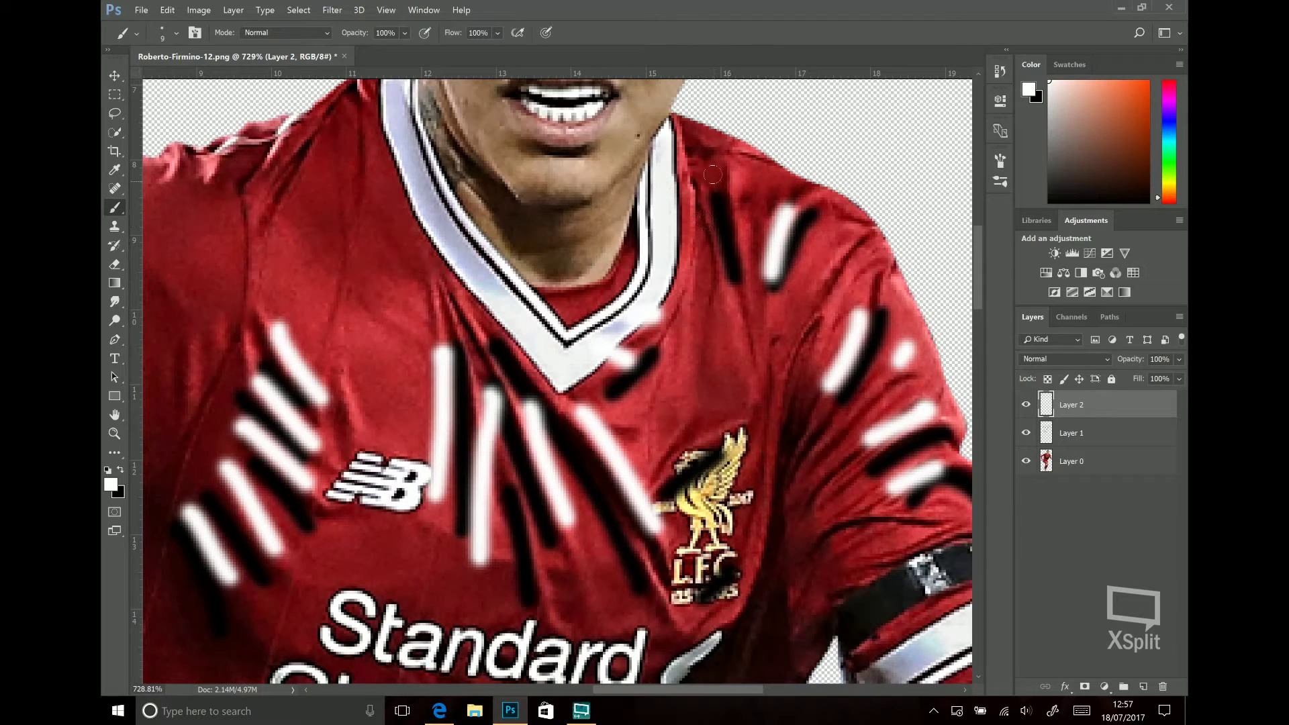
{"action": "left_click_drag", "start_coordinate": [738, 168], "coordinate": [746, 200]}
Step: Paint white highlights on the left shoulder and left sleeve stripes
{"action": "scroll", "coordinate": [557, 214], "scroll_direction": "left", "scroll_amount": 3}
{"action": "scroll", "coordinate": [538, 282], "scroll_direction": "left", "scroll_amount": 3}
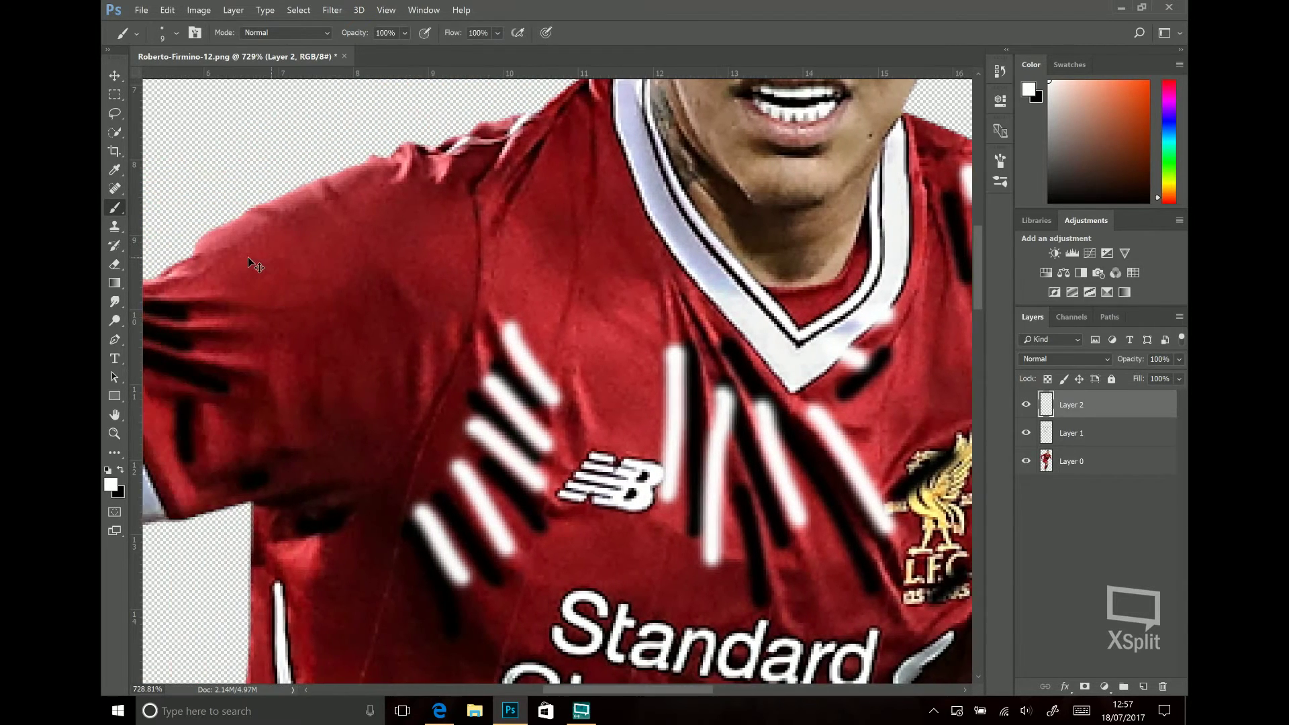
{"action": "scroll", "coordinate": [524, 336], "scroll_direction": "left", "scroll_amount": 3}
{"action": "left_click_drag", "start_coordinate": [522, 350], "coordinate": [519, 401]}
{"action": "left_click_drag", "start_coordinate": [545, 310], "coordinate": [546, 339]}
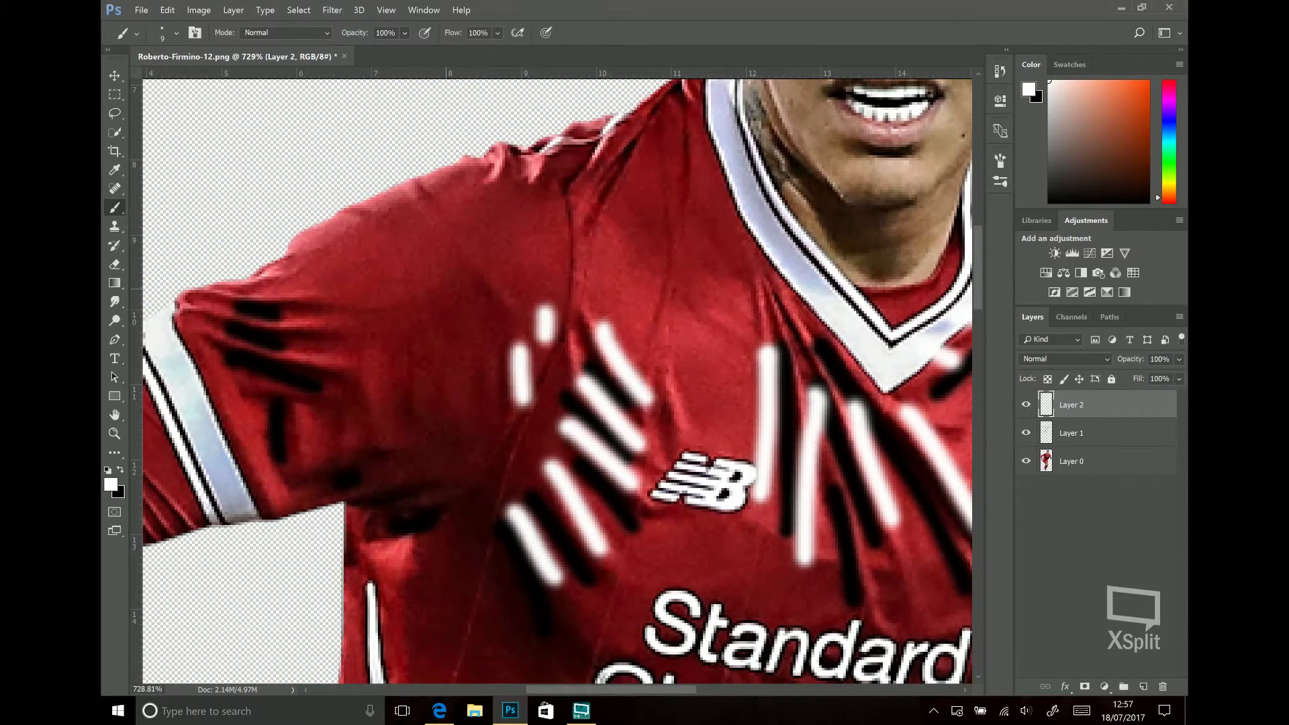
{"action": "left_click_drag", "start_coordinate": [257, 348], "coordinate": [314, 362]}
{"action": "left_click_drag", "start_coordinate": [279, 316], "coordinate": [306, 329]}
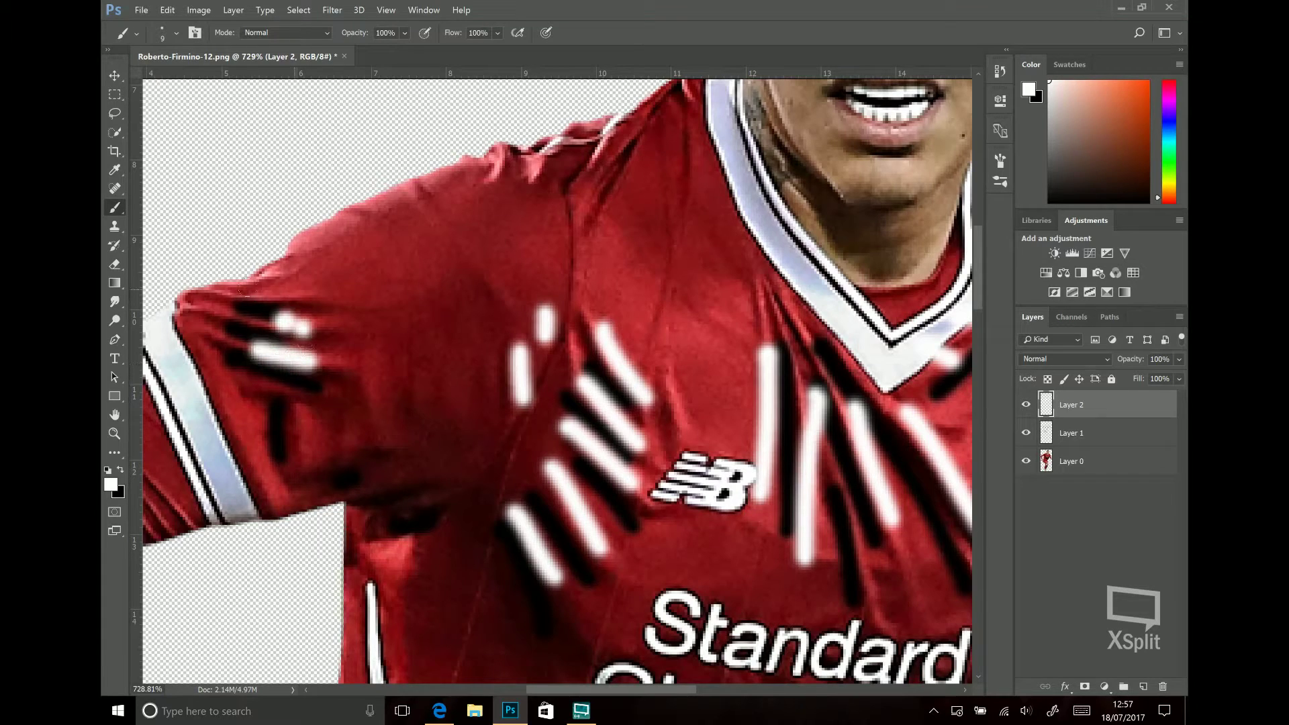
{"action": "left_click_drag", "start_coordinate": [272, 289], "coordinate": [297, 293]}
{"action": "scroll", "coordinate": [295, 302], "scroll_direction": "left", "scroll_amount": 2}
{"action": "left_click_drag", "start_coordinate": [321, 438], "coordinate": [344, 489]}
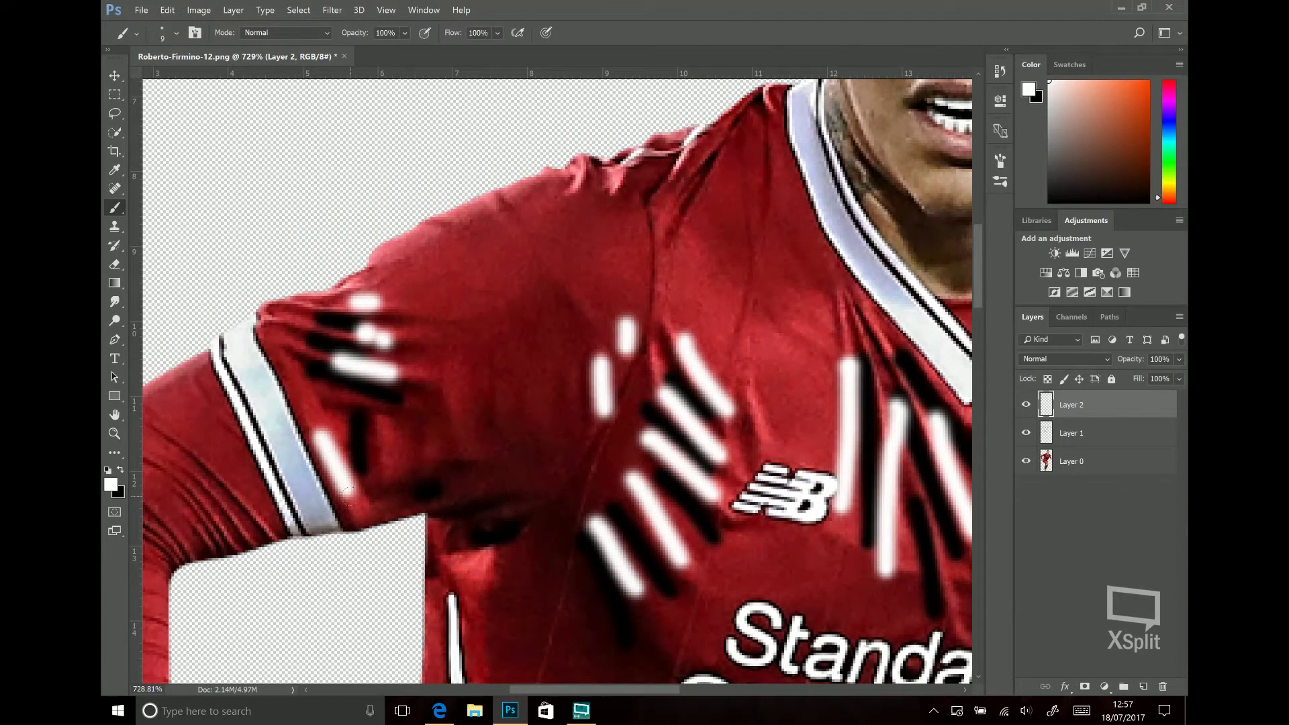
Step: Add white highlights over the stripes below the Chartered sponsor logo
{"action": "scroll", "coordinate": [345, 495], "scroll_direction": "down", "scroll_amount": 3}
{"action": "scroll", "coordinate": [351, 504], "scroll_direction": "down", "scroll_amount": 3}
{"action": "scroll", "coordinate": [532, 523], "scroll_direction": "down", "scroll_amount": 2}
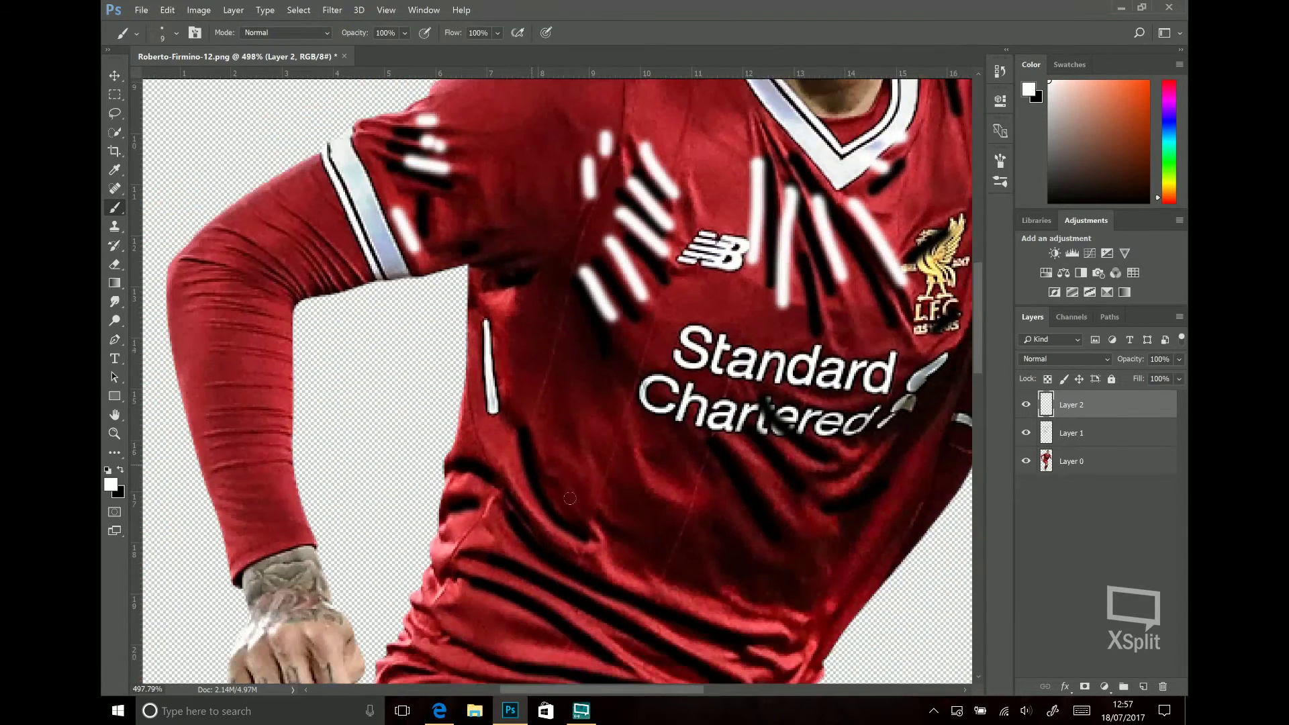
{"action": "scroll", "coordinate": [570, 490], "scroll_direction": "down", "scroll_amount": 2}
{"action": "scroll", "coordinate": [569, 490], "scroll_direction": "down", "scroll_amount": 3}
{"action": "scroll", "coordinate": [575, 489], "scroll_direction": "up", "scroll_amount": 2}
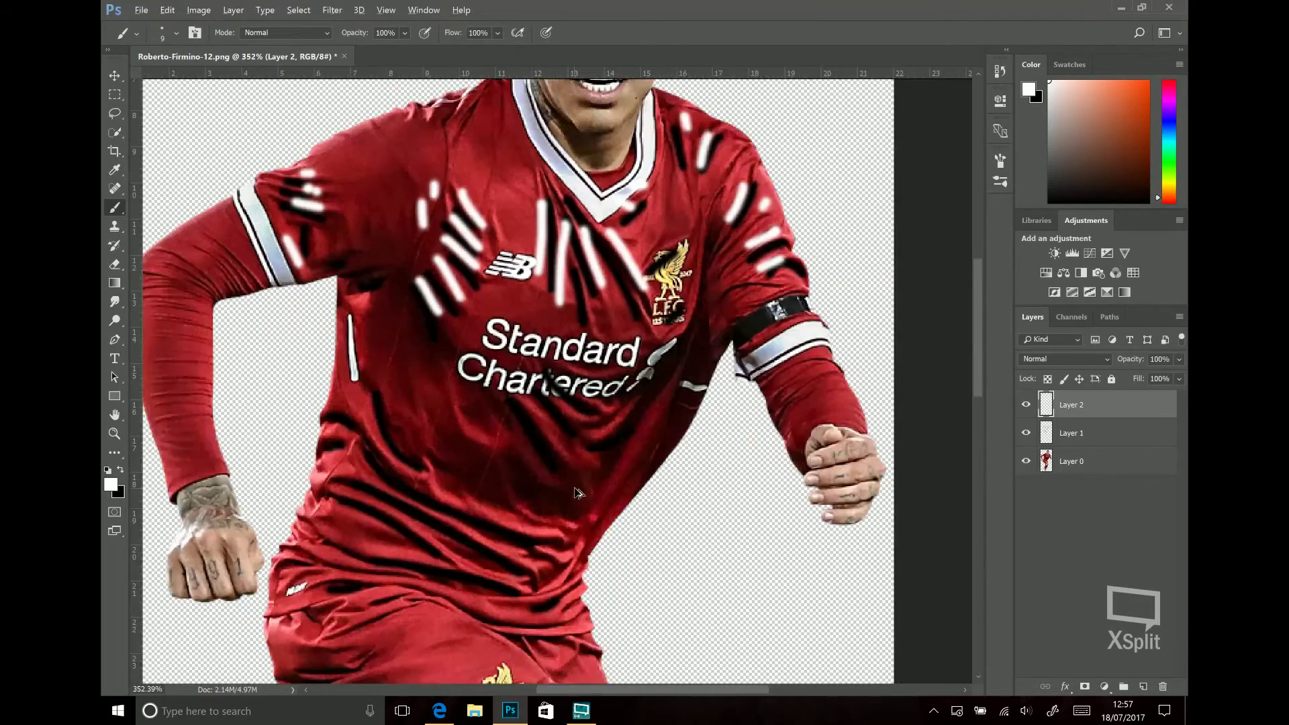
{"action": "scroll", "coordinate": [576, 489], "scroll_direction": "up", "scroll_amount": 3}
{"action": "left_click_drag", "start_coordinate": [546, 380], "coordinate": [608, 449]}
{"action": "left_click_drag", "start_coordinate": [531, 440], "coordinate": [558, 480]}
{"action": "left_click_drag", "start_coordinate": [664, 440], "coordinate": [612, 470]}
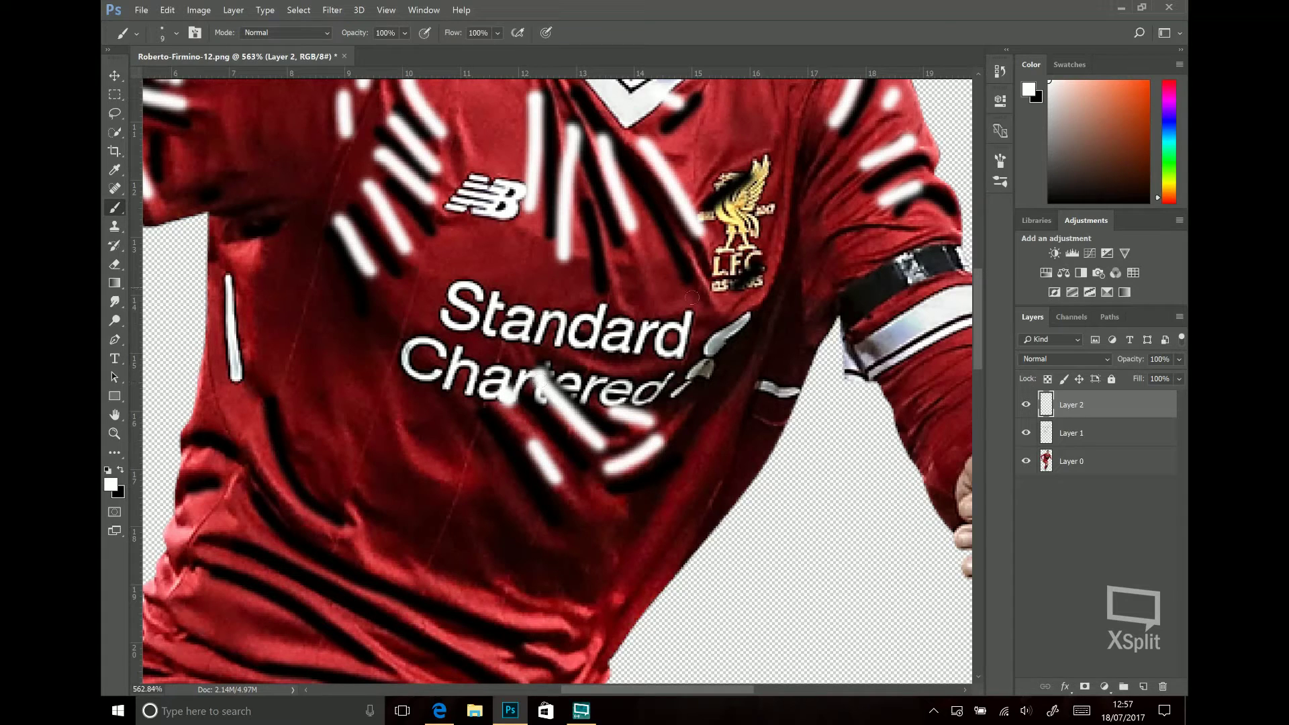
Step: Paint long curving white highlights across the lower shirt toward the hem
{"action": "scroll", "coordinate": [277, 348], "scroll_direction": "down", "scroll_amount": 2}
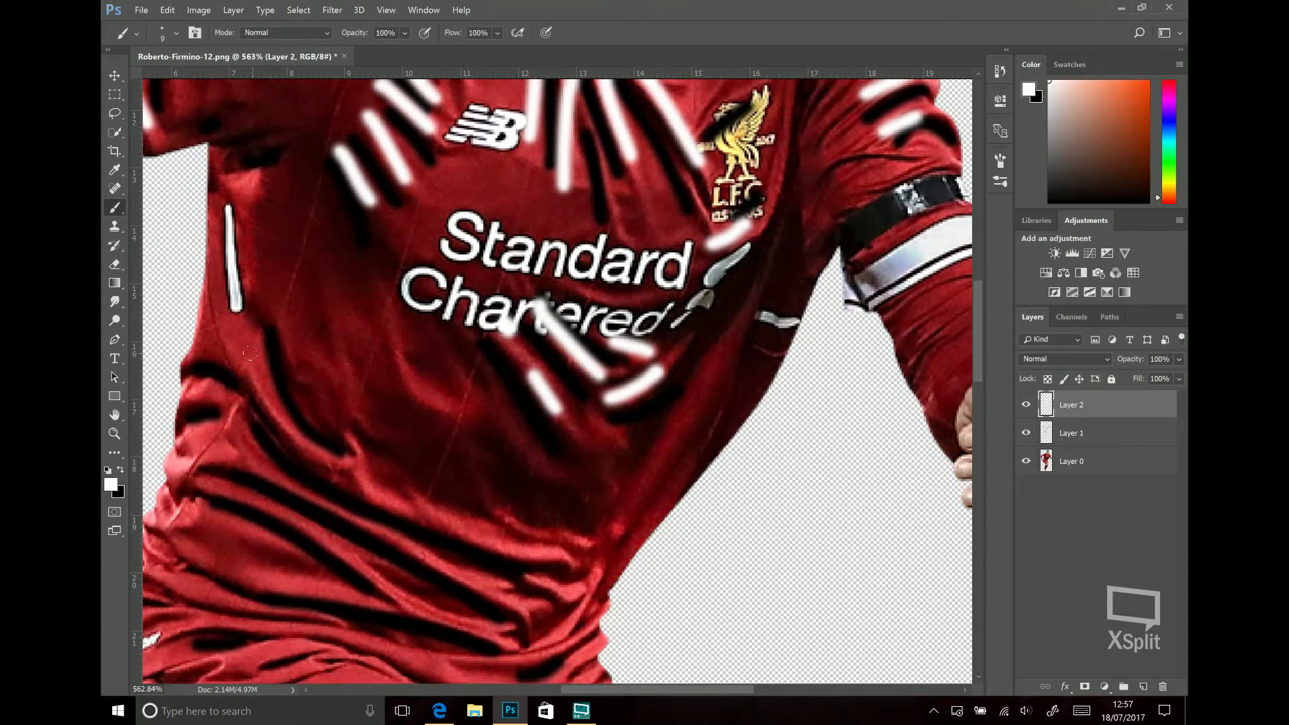
{"action": "left_click_drag", "start_coordinate": [249, 354], "coordinate": [530, 549]}
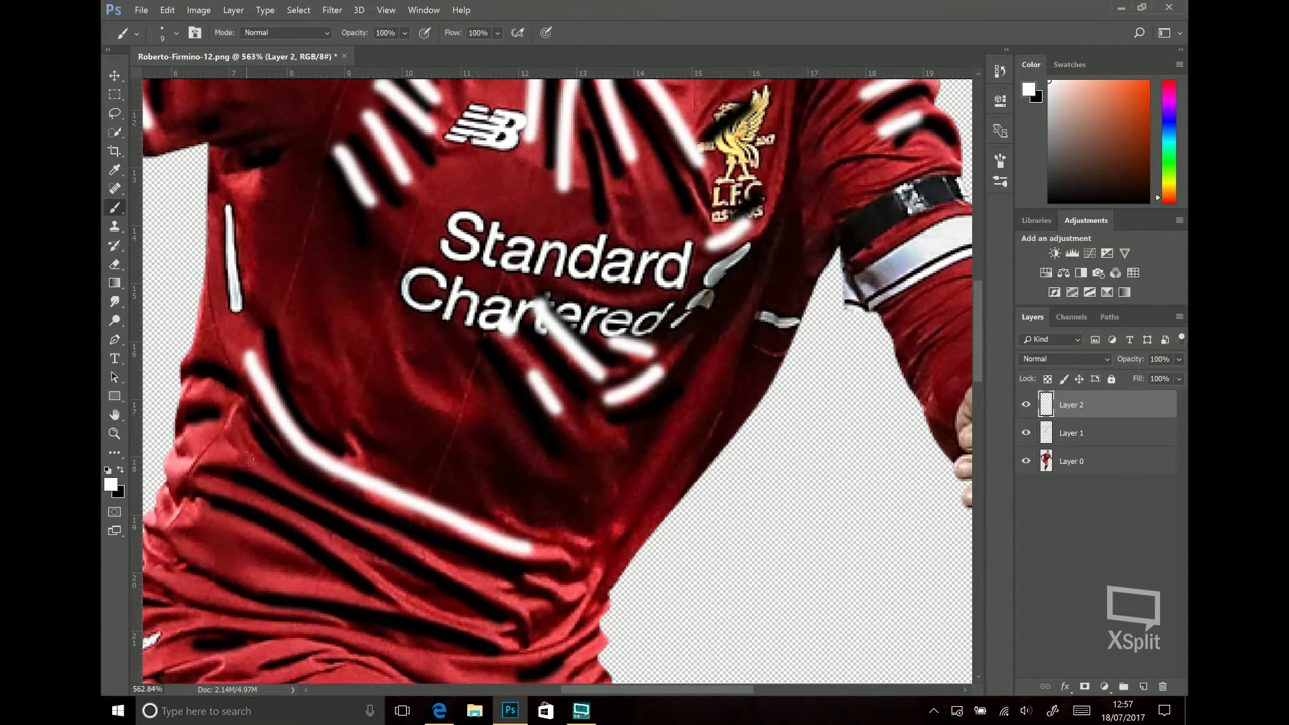
{"action": "left_click_drag", "start_coordinate": [246, 459], "coordinate": [527, 597]}
{"action": "scroll", "coordinate": [527, 598], "scroll_direction": "down", "scroll_amount": 2}
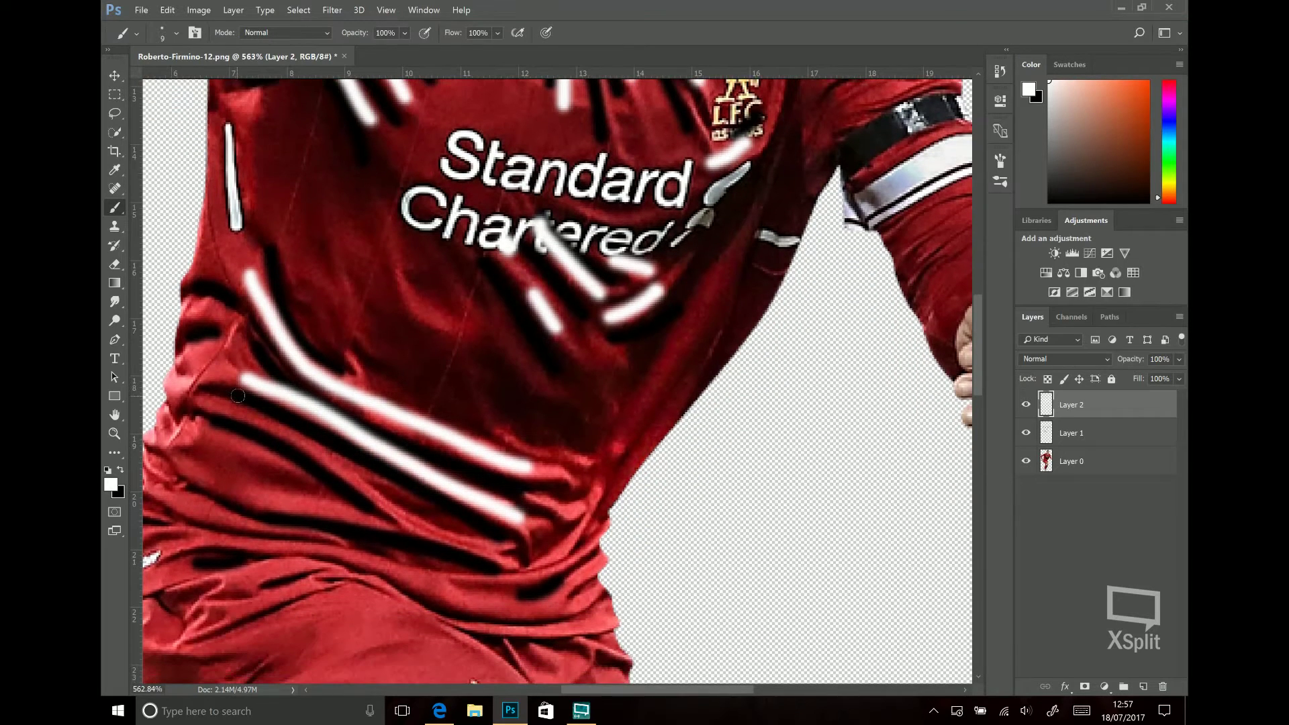
{"action": "left_click_drag", "start_coordinate": [238, 396], "coordinate": [473, 548]}
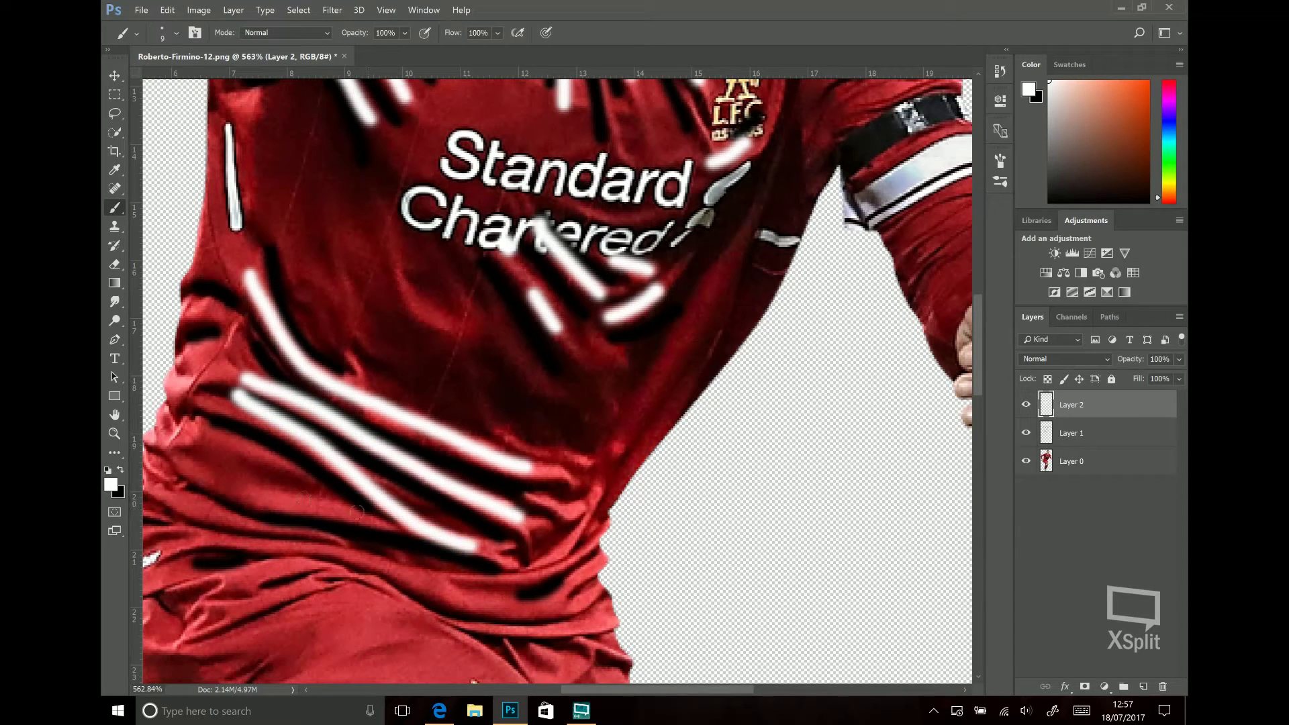
{"action": "left_click_drag", "start_coordinate": [363, 514], "coordinate": [234, 500]}
{"action": "left_click_drag", "start_coordinate": [354, 554], "coordinate": [526, 606]}
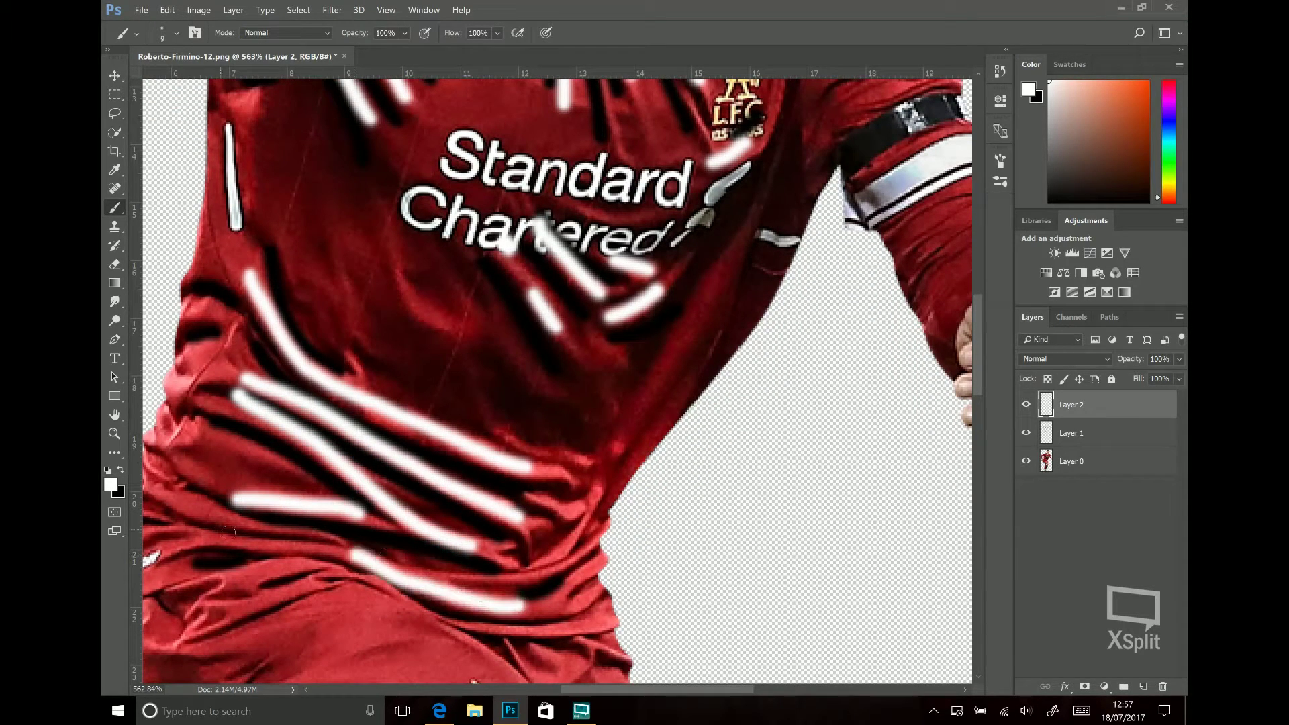
Step: Add short white highlights along the shirt's left edge
{"action": "left_click_drag", "start_coordinate": [199, 511], "coordinate": [227, 522]}
{"action": "left_click_drag", "start_coordinate": [215, 435], "coordinate": [254, 452]}
{"action": "left_click_drag", "start_coordinate": [196, 356], "coordinate": [208, 362]}
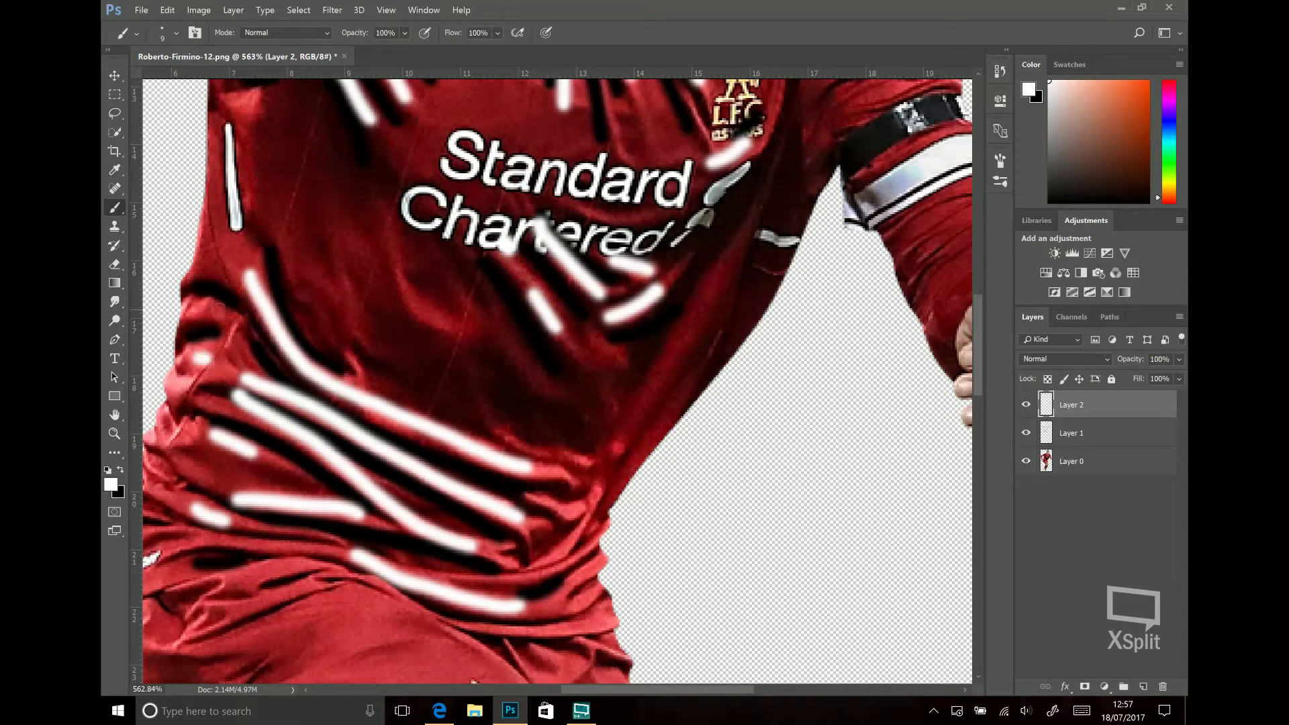
{"action": "left_click_drag", "start_coordinate": [205, 306], "coordinate": [224, 312]}
{"action": "left_click_drag", "start_coordinate": [218, 251], "coordinate": [230, 260]}
{"action": "left_click_drag", "start_coordinate": [412, 283], "coordinate": [443, 327]}
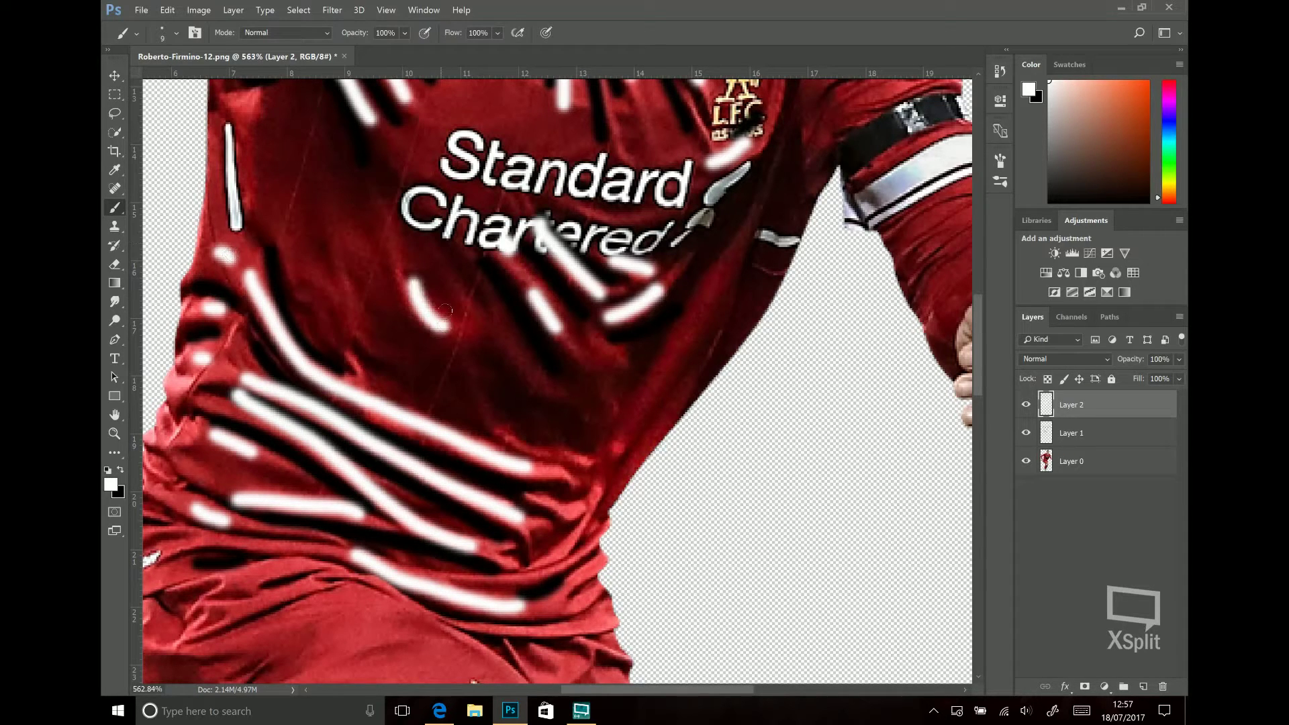
{"action": "scroll", "coordinate": [604, 349], "scroll_direction": "up", "scroll_amount": 1}
{"action": "scroll", "coordinate": [672, 363], "scroll_direction": "up", "scroll_amount": 2}
{"action": "scroll", "coordinate": [734, 374], "scroll_direction": "up", "scroll_amount": 2}
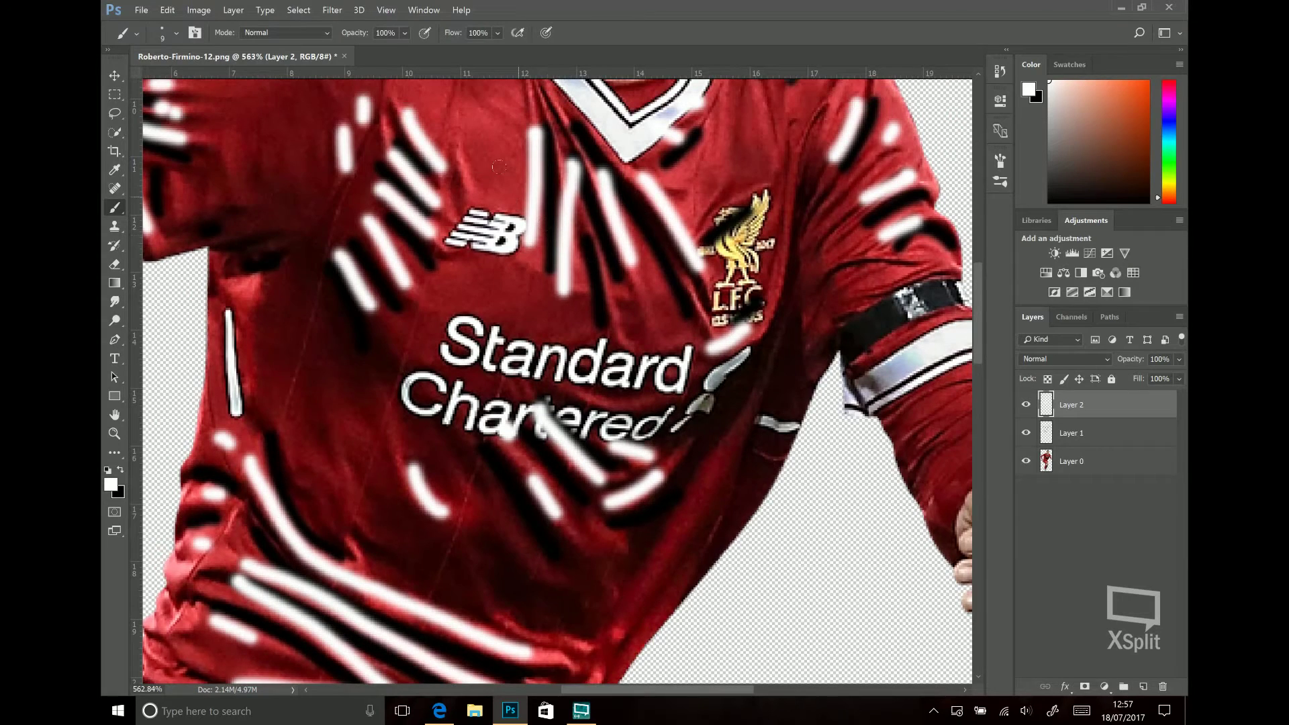
{"action": "scroll", "coordinate": [739, 376], "scroll_direction": "up", "scroll_amount": 2}
{"action": "scroll", "coordinate": [873, 450], "scroll_direction": "up", "scroll_amount": 2}
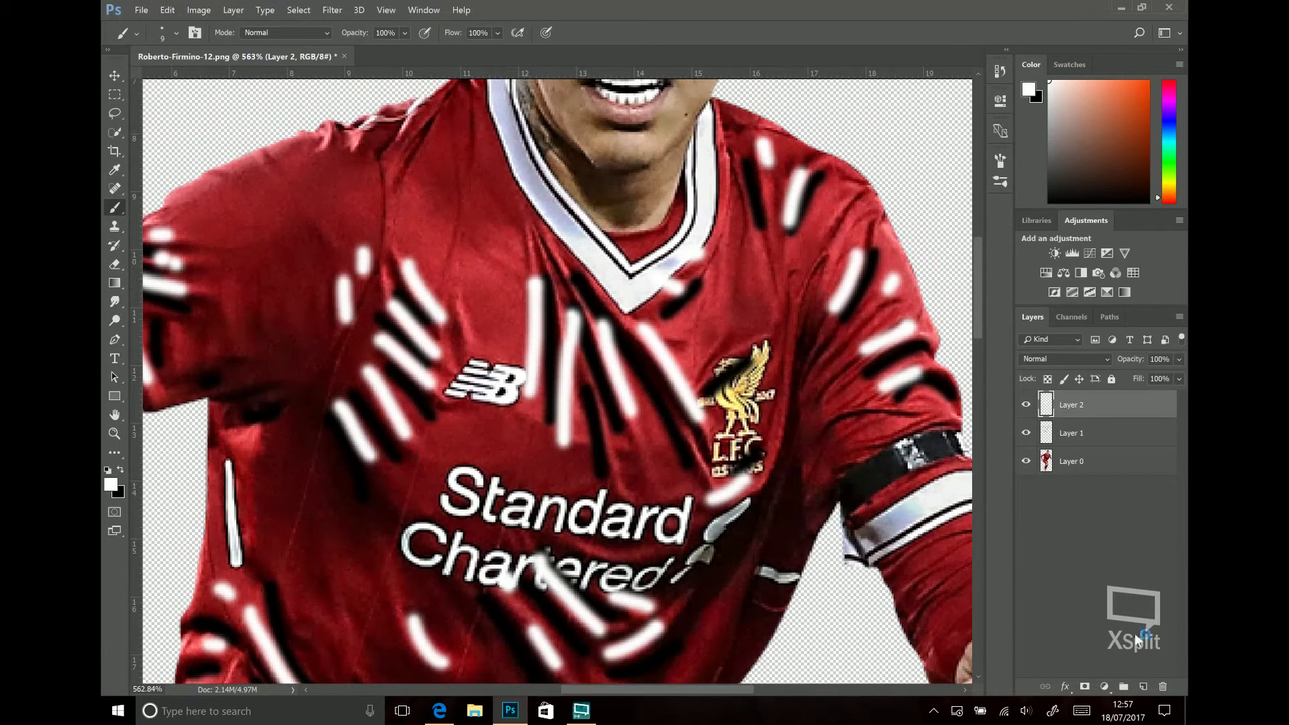
Step: Paint thin white highlight strokes on the left sleeve on Layer 2 with 3 px and 6 px brushes
{"action": "left_click", "coordinate": [160, 39]}
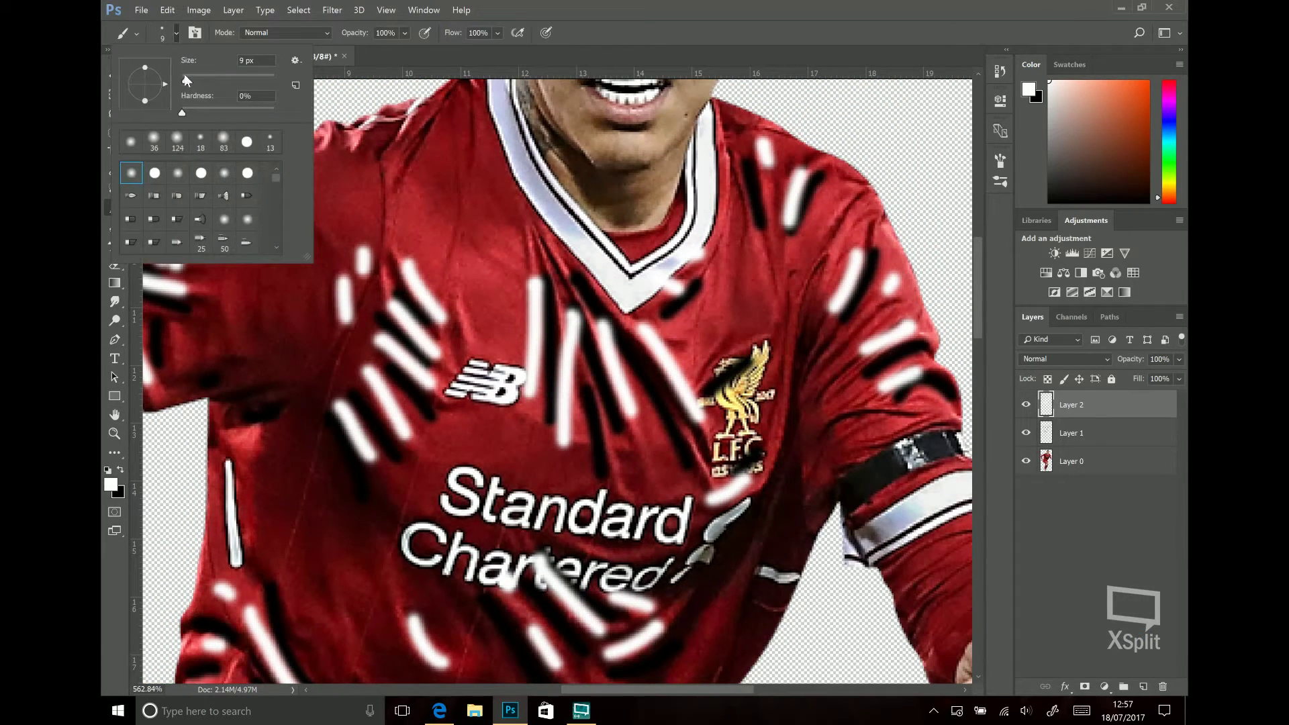
{"action": "left_click_drag", "start_coordinate": [184, 78], "coordinate": [182, 79]}
{"action": "key", "text": "Return"}
{"action": "left_click_drag", "start_coordinate": [873, 313], "coordinate": [825, 363]}
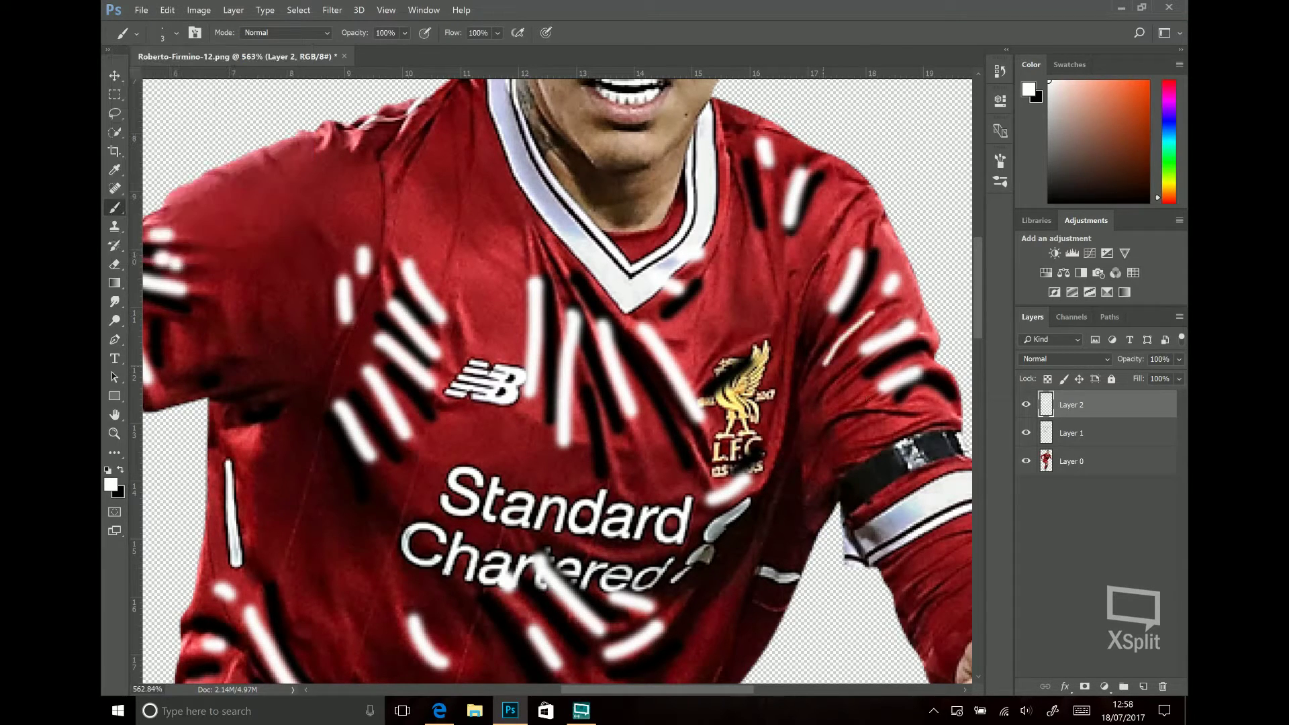
{"action": "scroll", "coordinate": [700, 373], "scroll_direction": "left", "scroll_amount": 10}
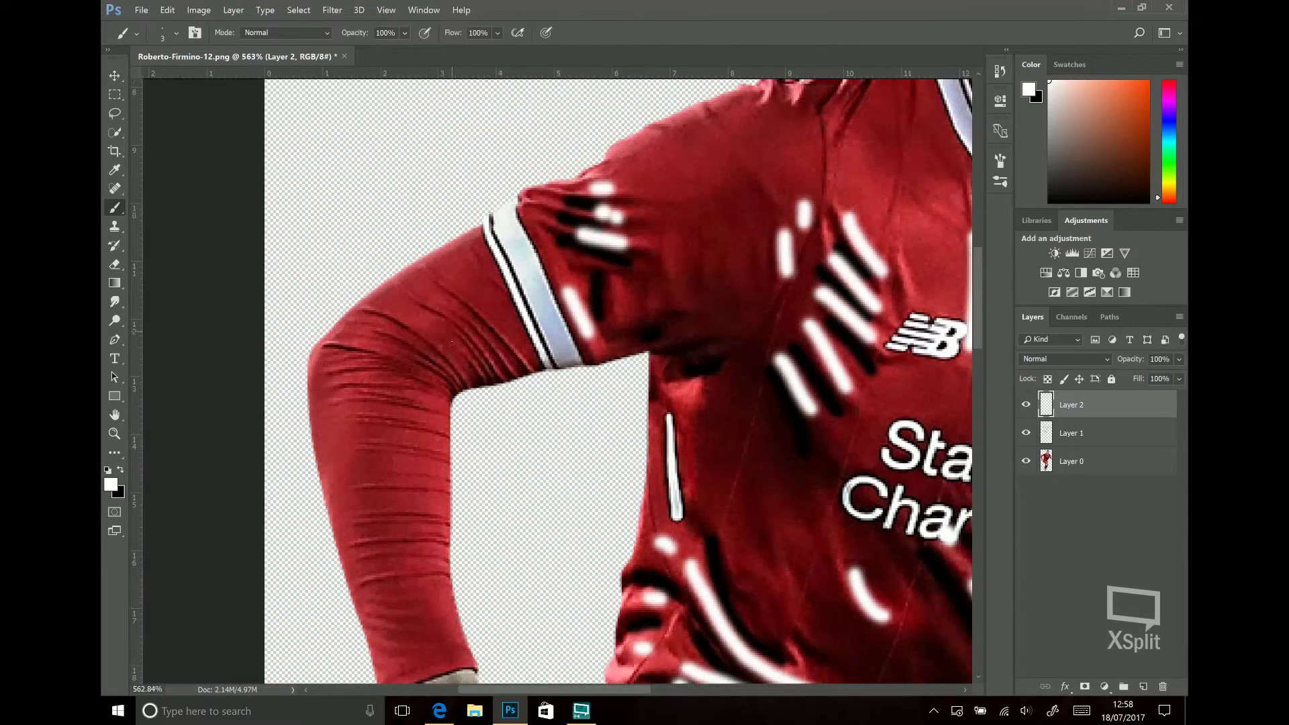
{"action": "scroll", "coordinate": [452, 343], "scroll_direction": "down", "scroll_amount": 2}
{"action": "scroll", "coordinate": [452, 344], "scroll_direction": "down", "scroll_amount": 2}
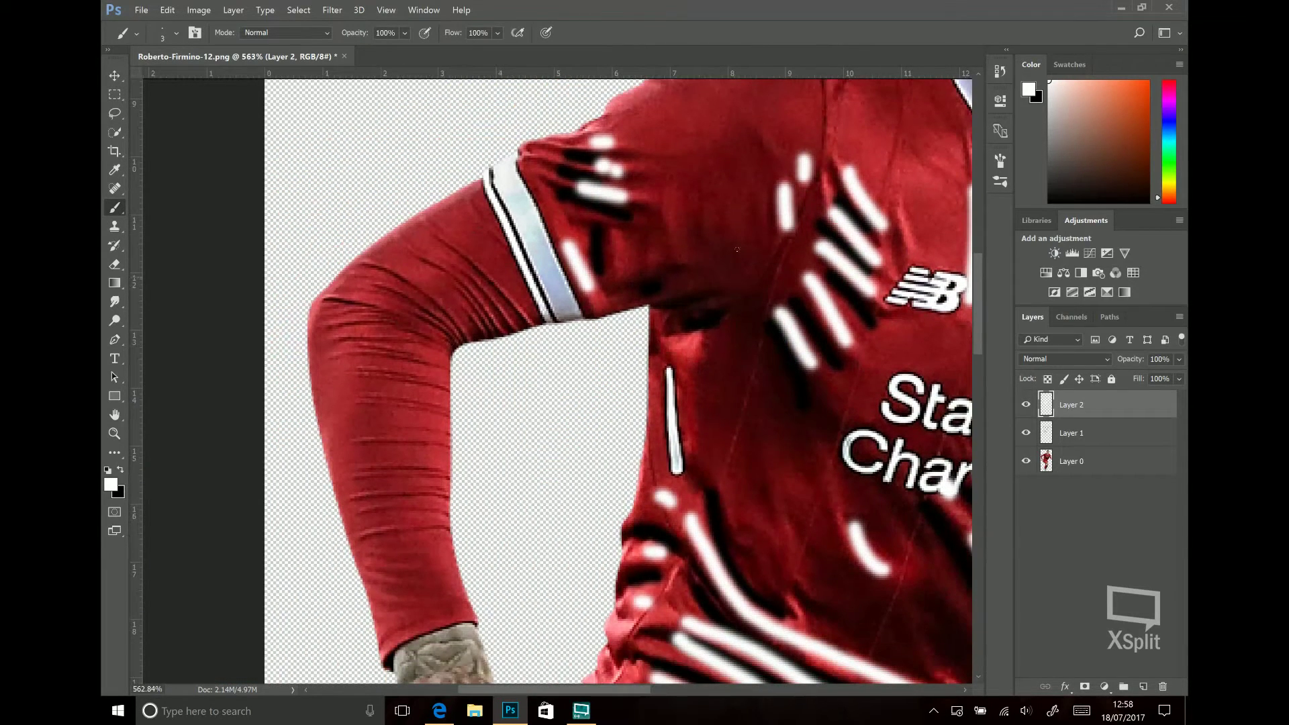
{"action": "left_click", "coordinate": [169, 33]}
{"action": "left_click_drag", "start_coordinate": [184, 74], "coordinate": [186, 76]}
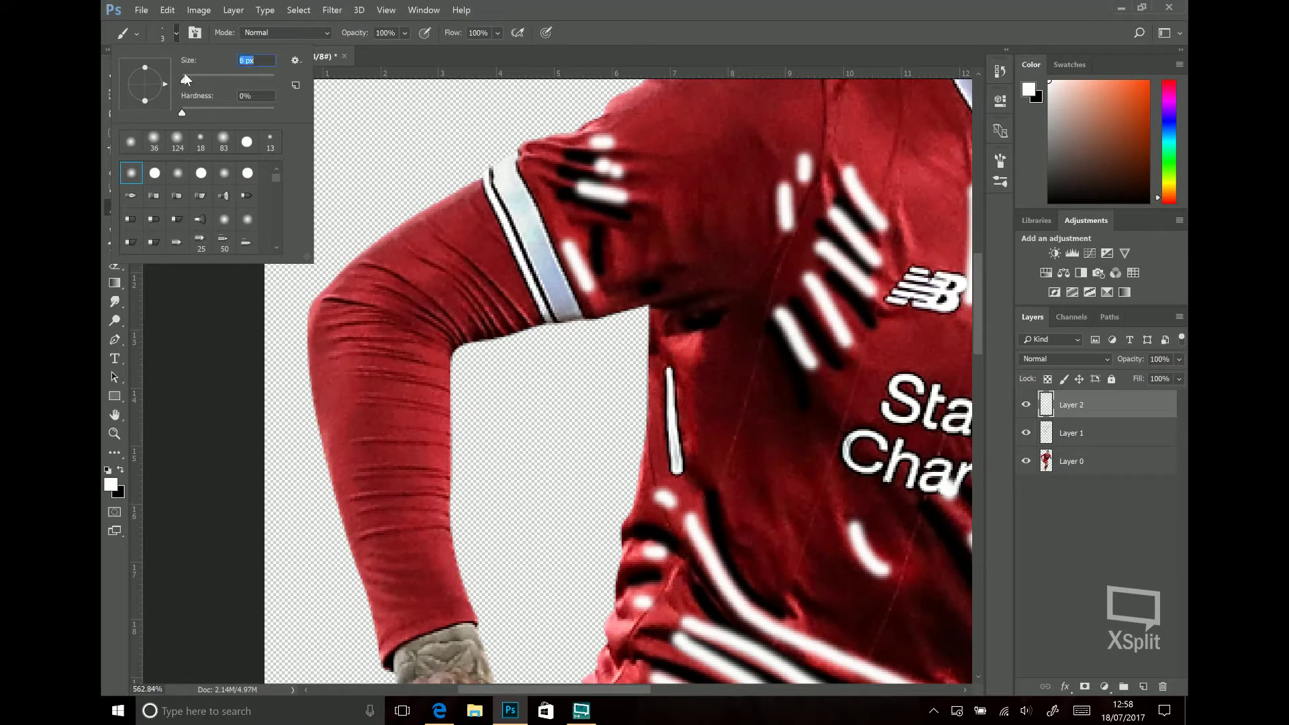
{"action": "key", "text": "Return"}
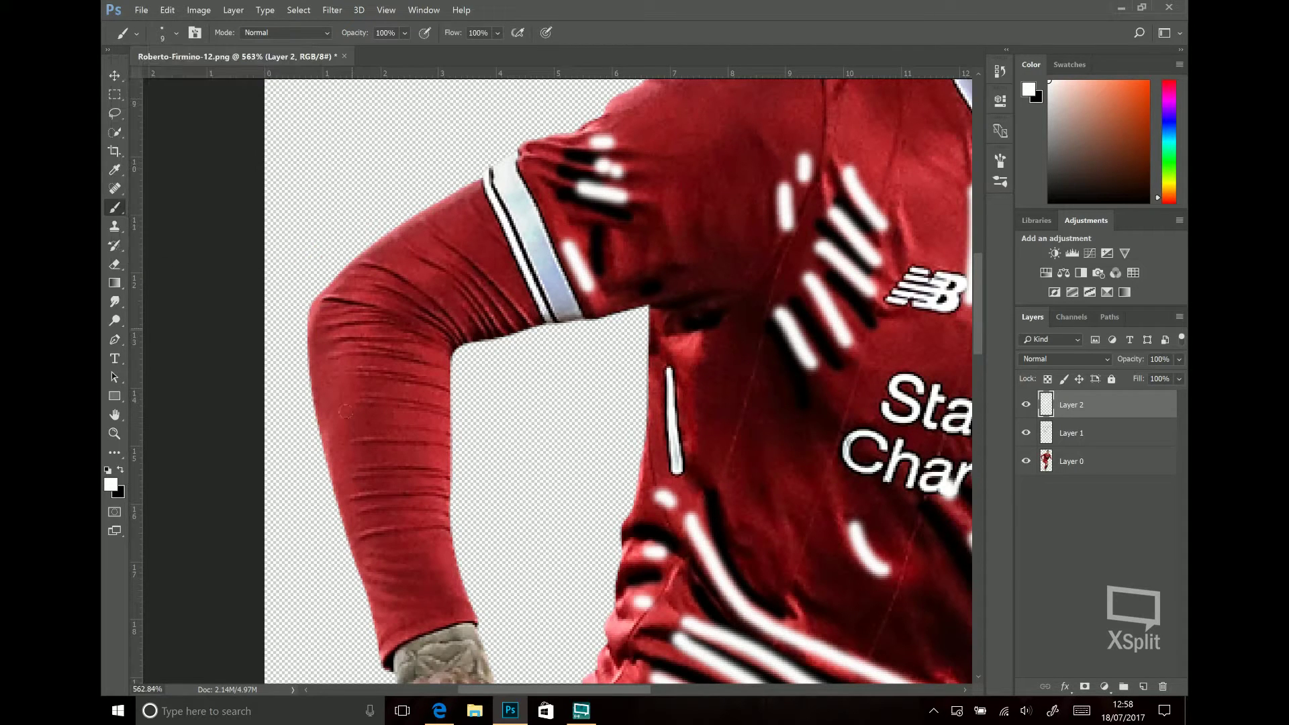
{"action": "left_click_drag", "start_coordinate": [348, 330], "coordinate": [344, 418]}
{"action": "left_click_drag", "start_coordinate": [440, 252], "coordinate": [377, 289]}
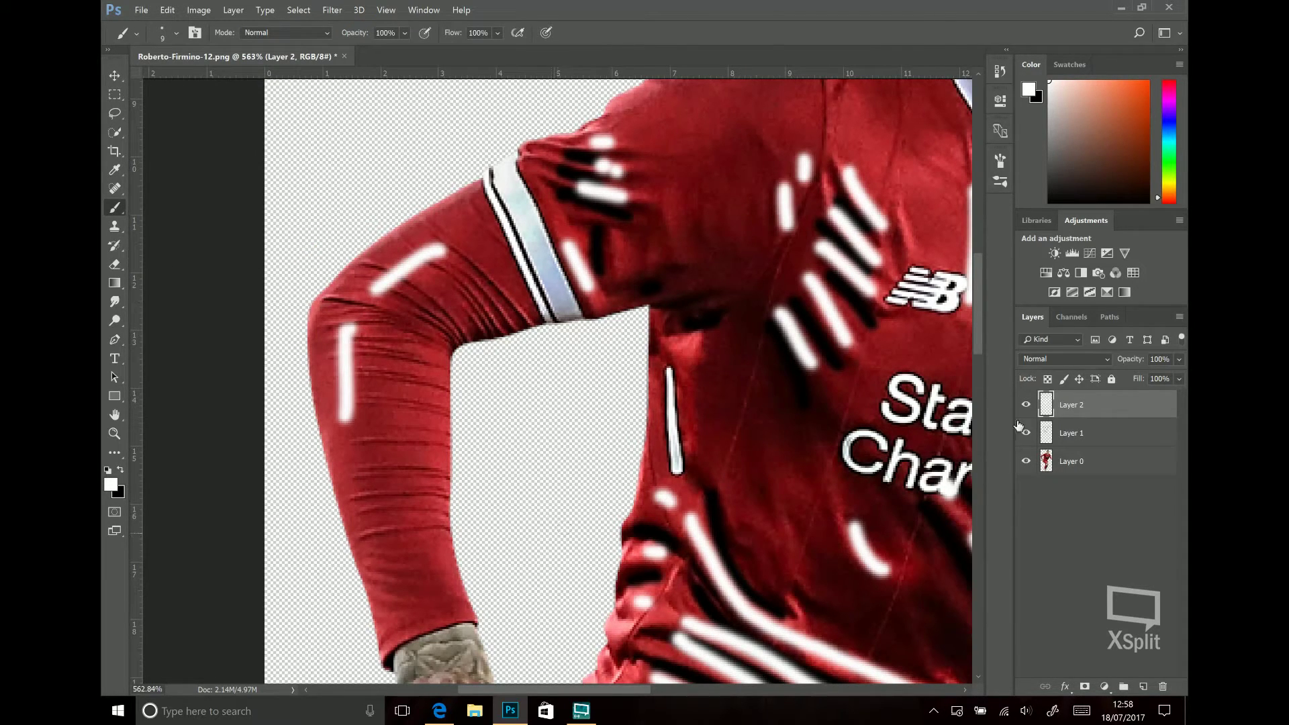
Step: Paint a black shadow stroke along the elbow crease on Layer 1
{"action": "left_click", "coordinate": [1056, 433]}
{"action": "left_click", "coordinate": [119, 466]}
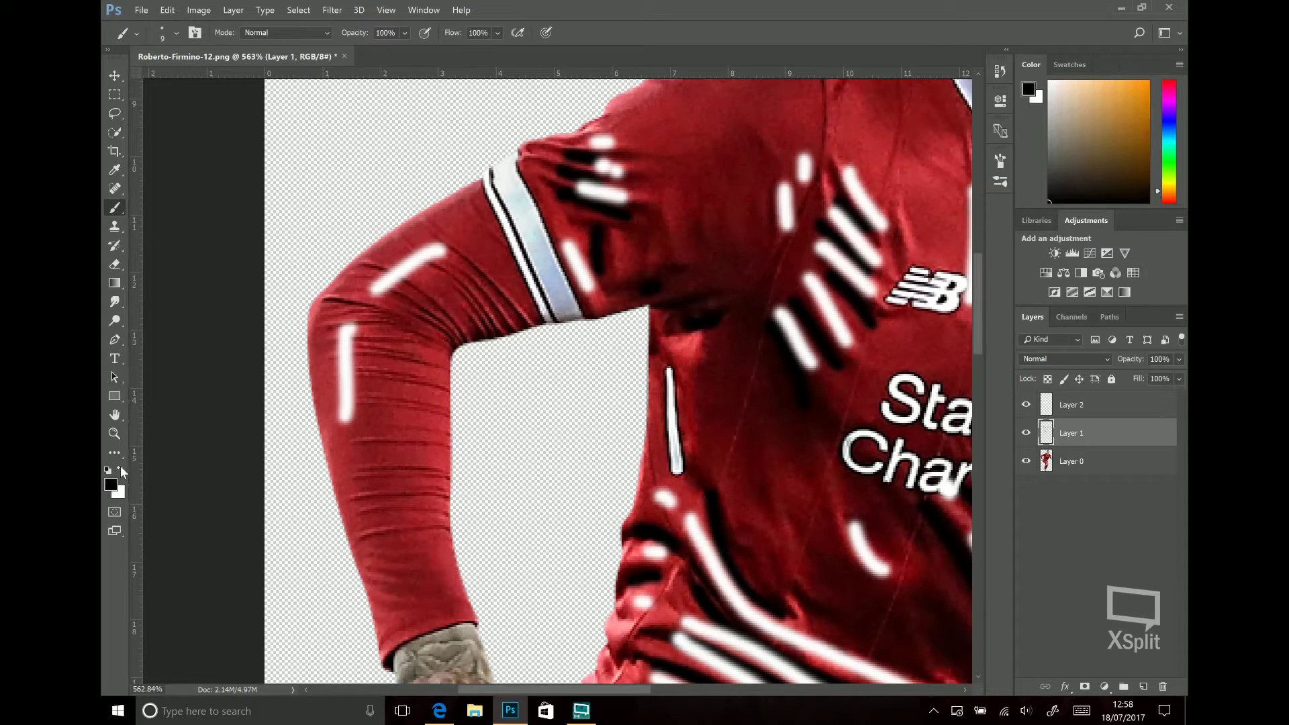
{"action": "left_click_drag", "start_coordinate": [508, 310], "coordinate": [438, 335]}
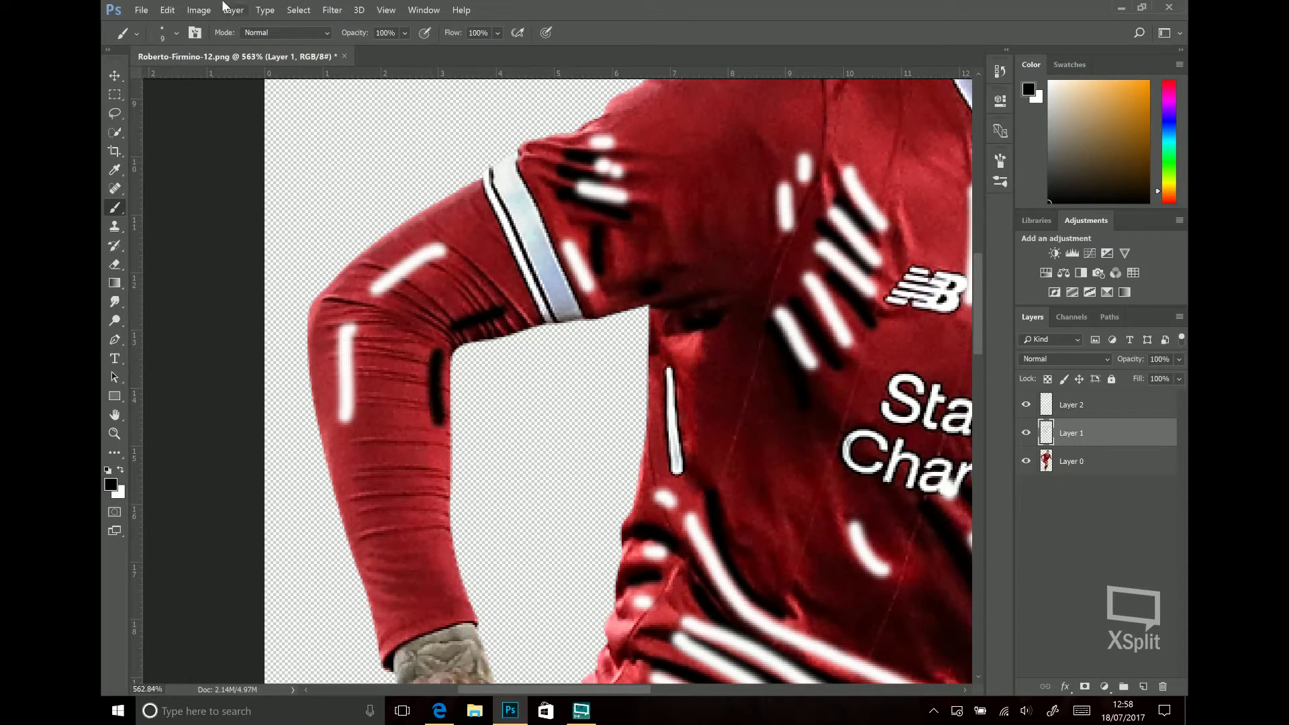
{"action": "scroll", "coordinate": [336, 193], "scroll_direction": "down", "scroll_amount": 3}
Step: Set the blend mode of both Layer 1 and Layer 2 to Soft Light
{"action": "scroll", "coordinate": [632, 346], "scroll_direction": "up", "scroll_amount": 1}
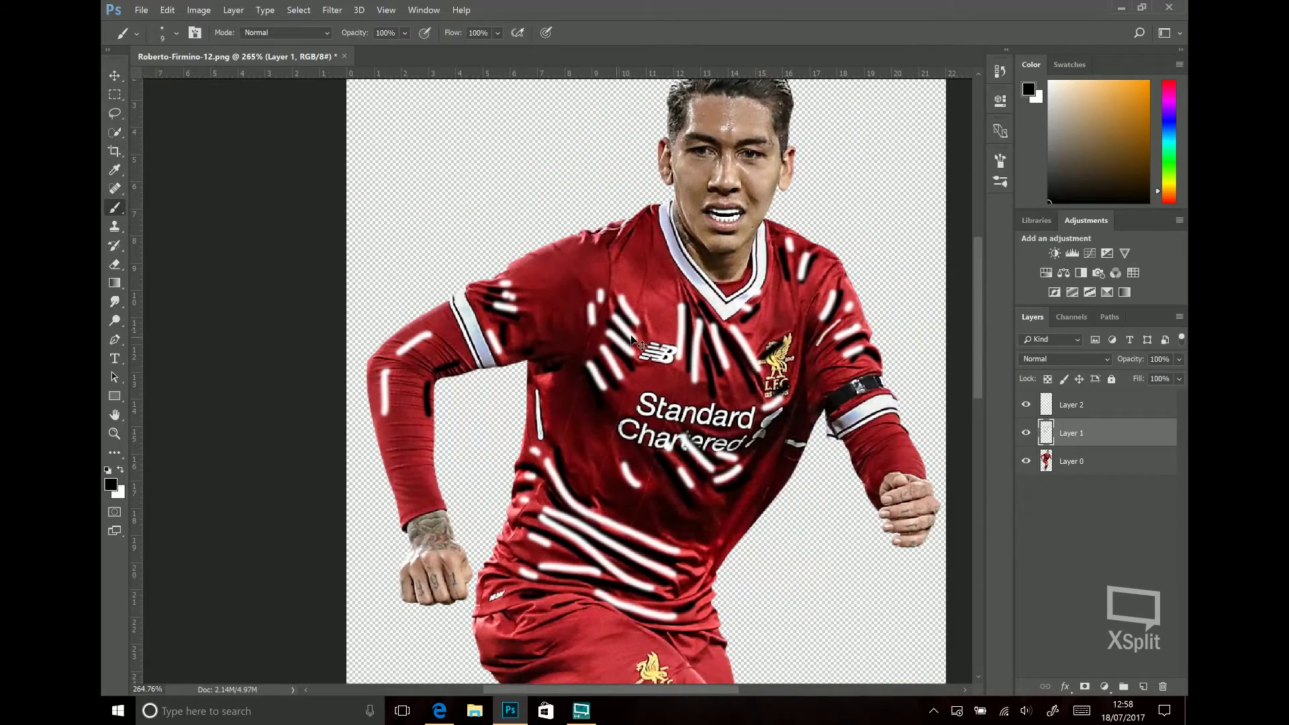
{"action": "scroll", "coordinate": [631, 346], "scroll_direction": "right", "scroll_amount": 5}
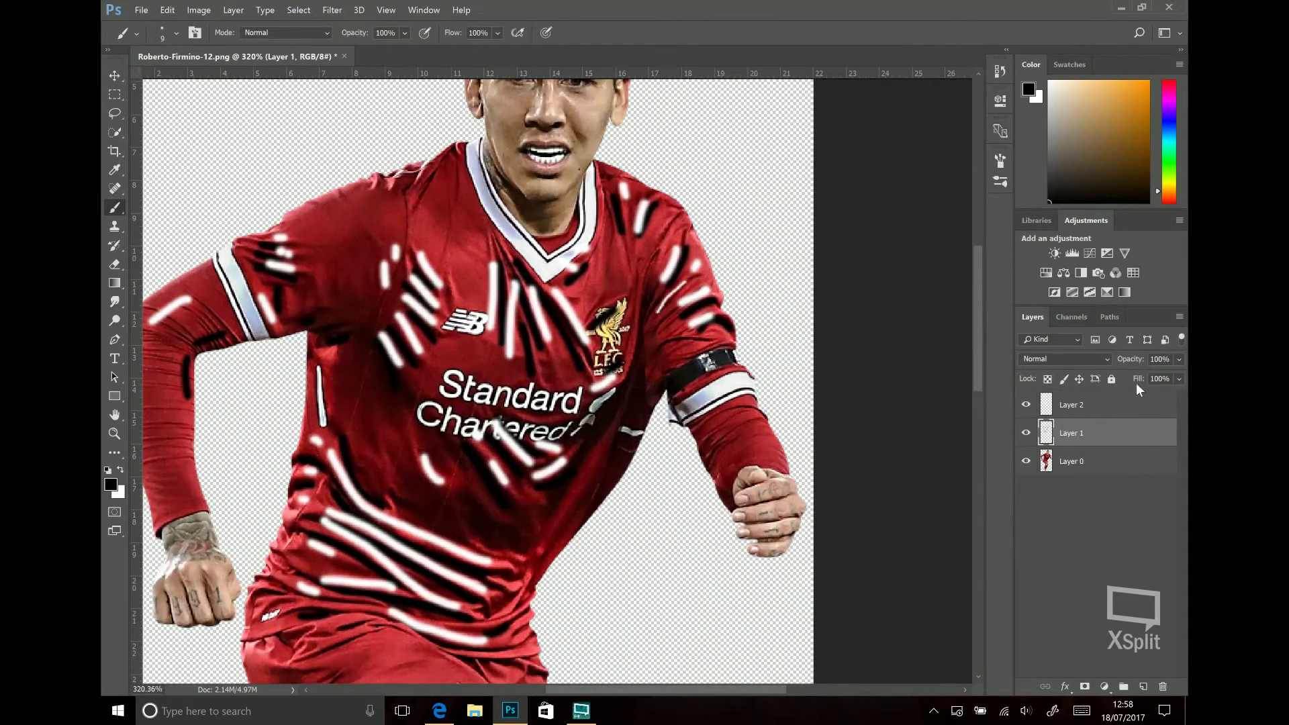
{"action": "left_click", "coordinate": [1082, 358]}
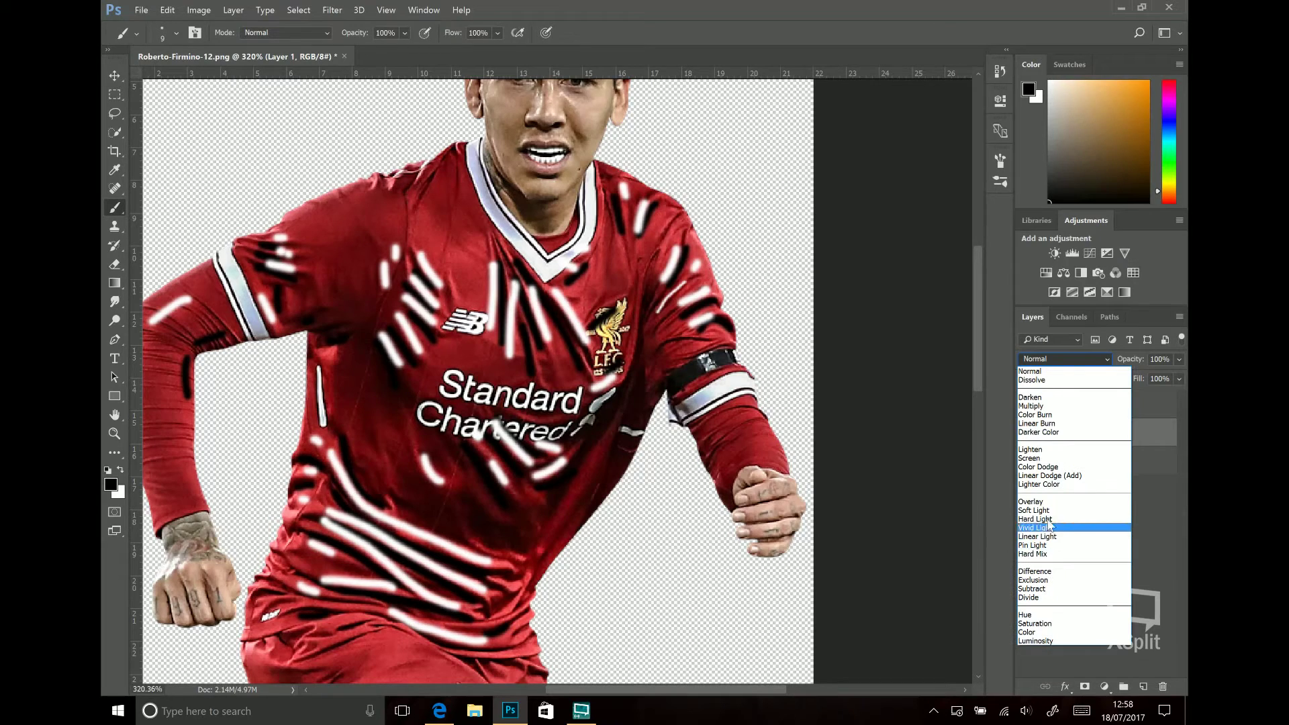
{"action": "left_click", "coordinate": [1048, 511]}
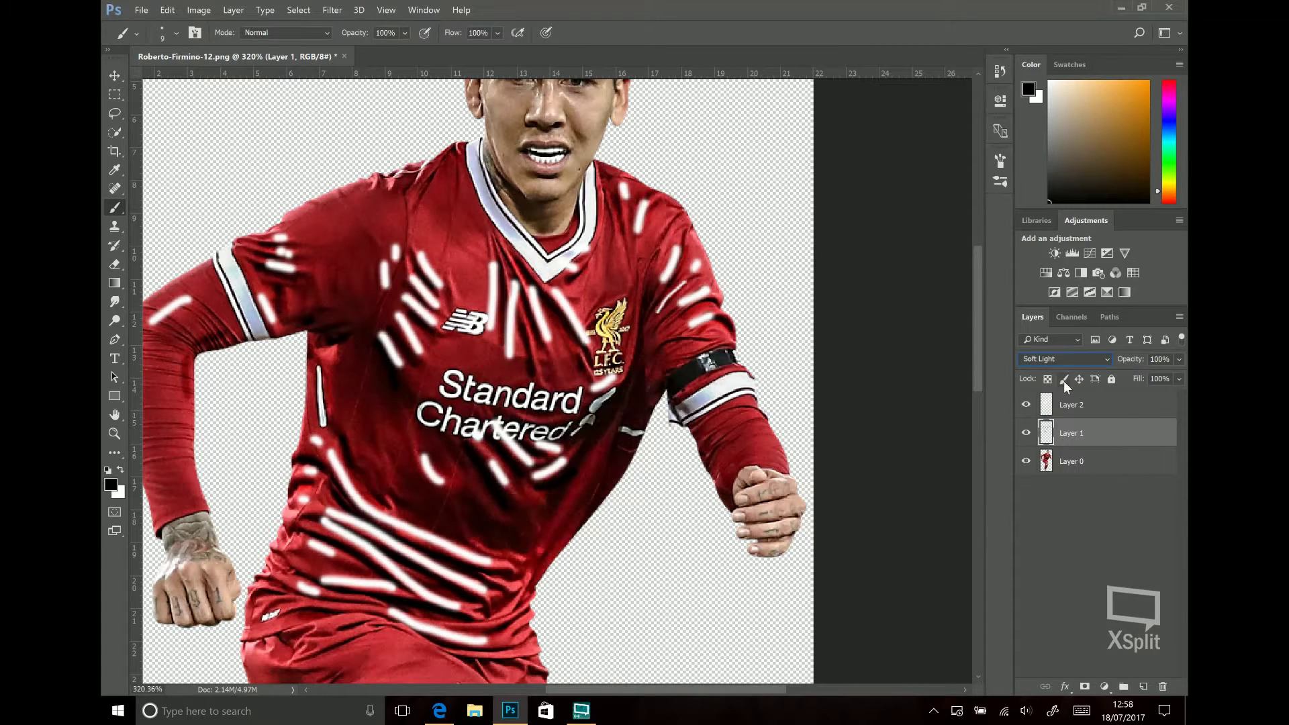
{"action": "left_click", "coordinate": [1075, 405]}
{"action": "left_click", "coordinate": [1065, 359]}
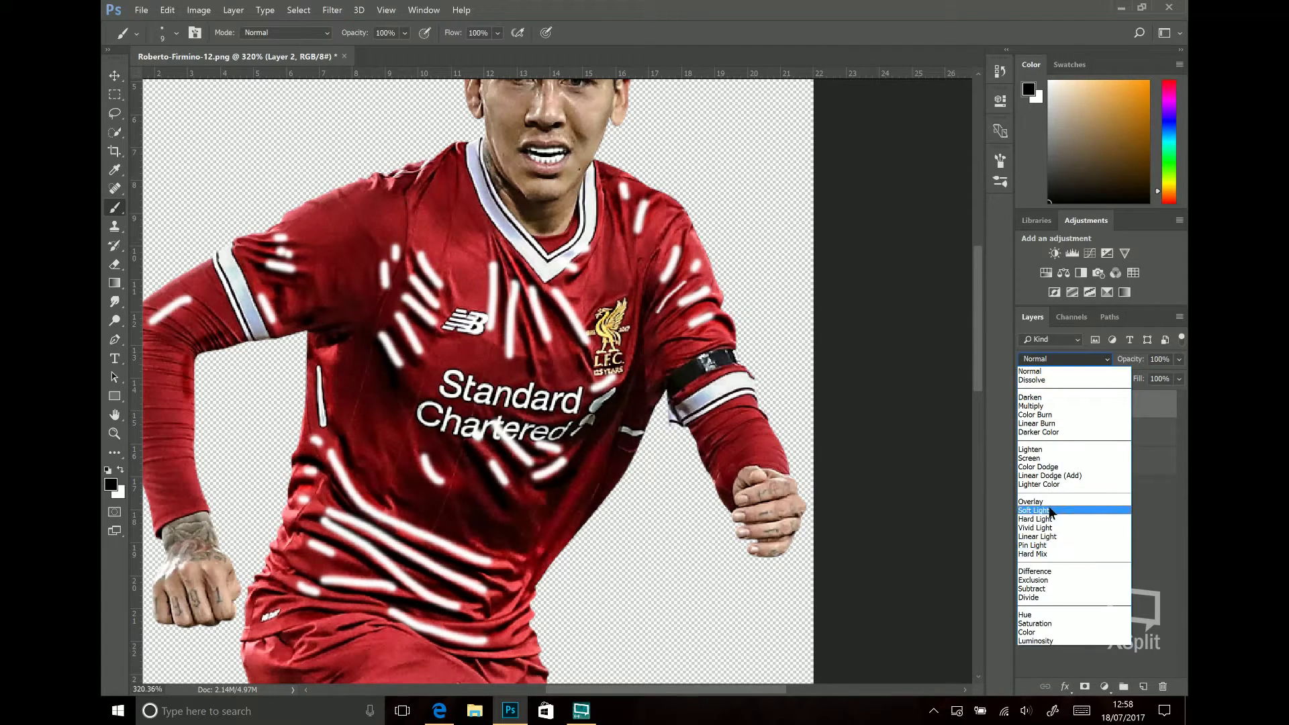
{"action": "left_click", "coordinate": [1048, 511]}
{"action": "left_click", "coordinate": [115, 301]}
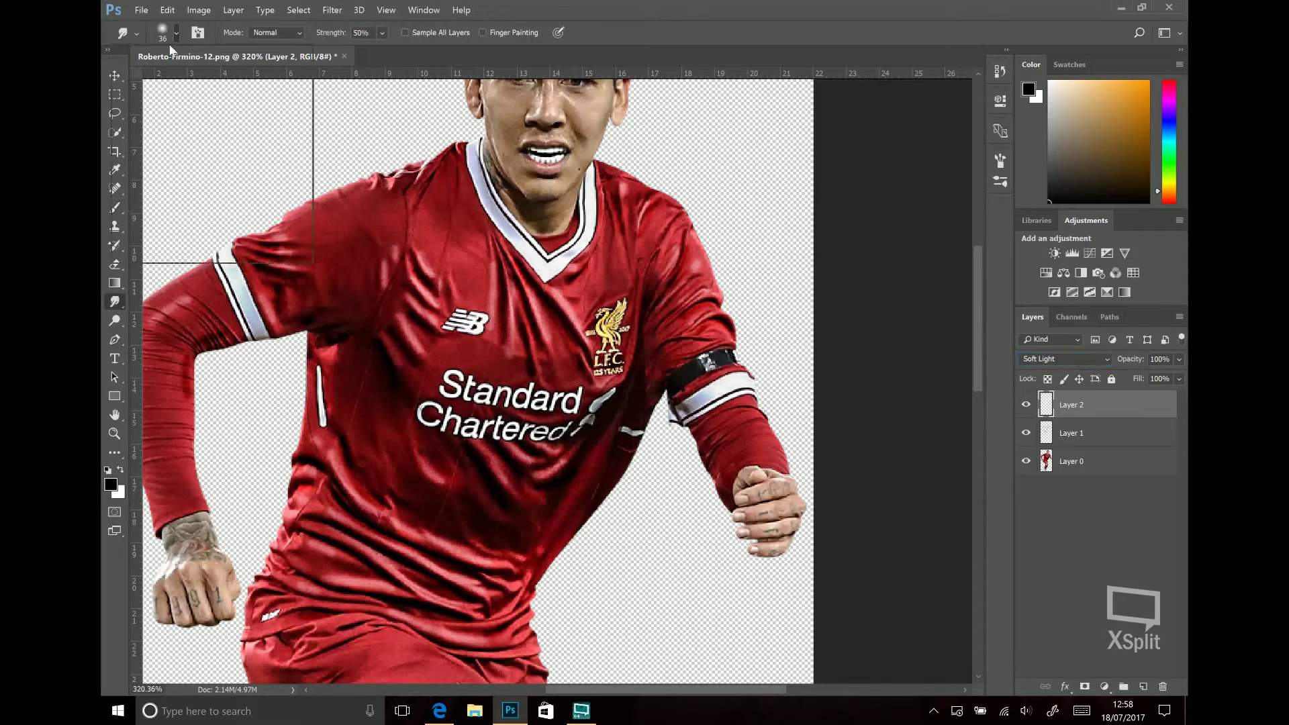
Step: Set the Smudge brush to 70 px and smear the dark folds on the upper shirt on Layer 1
{"action": "left_click", "coordinate": [168, 34]}
{"action": "left_click_drag", "start_coordinate": [197, 80], "coordinate": [205, 80]}
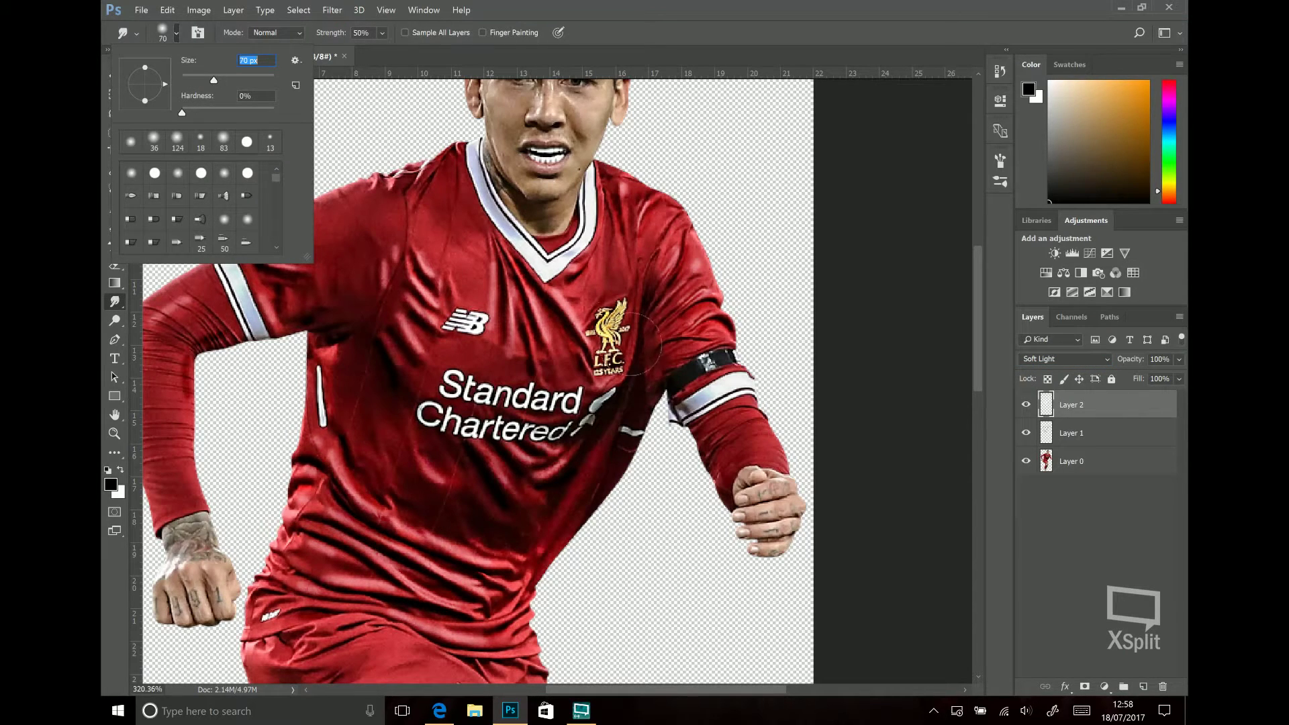
{"action": "left_click", "coordinate": [1075, 433]}
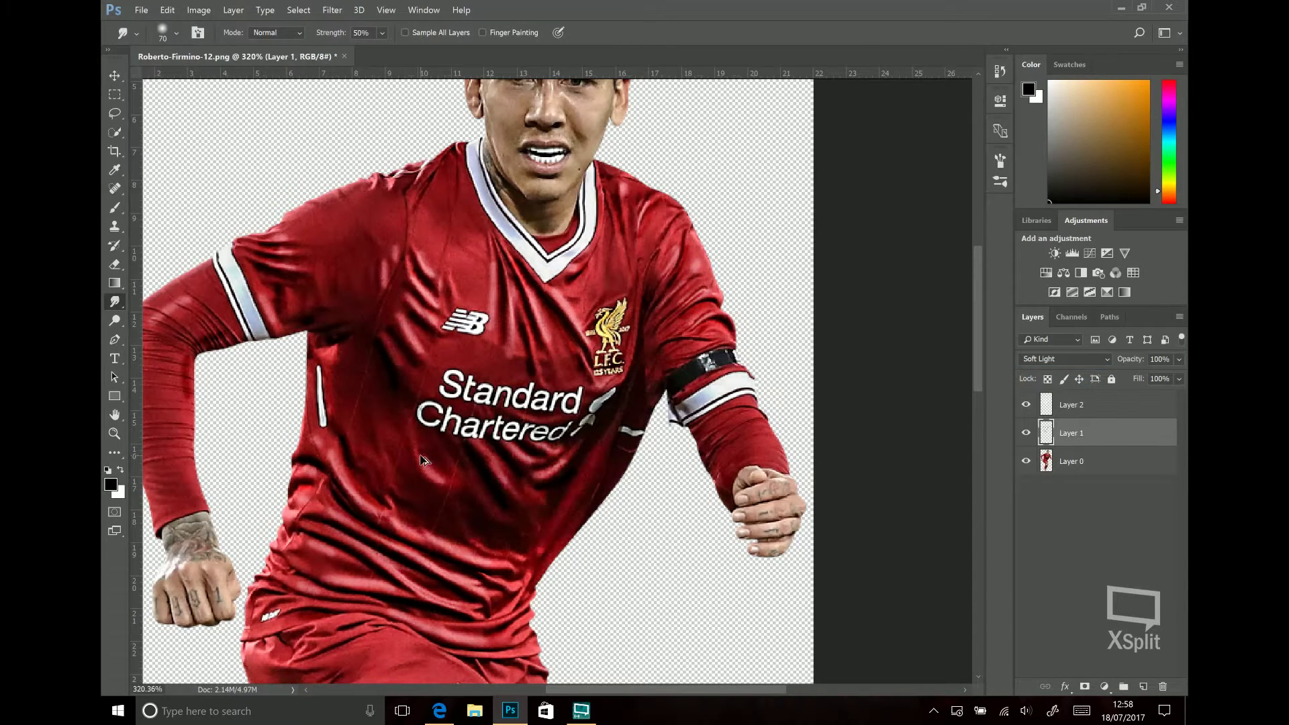
{"action": "scroll", "coordinate": [256, 382], "scroll_direction": "up", "scroll_amount": 1}
{"action": "scroll", "coordinate": [255, 382], "scroll_direction": "up", "scroll_amount": 1}
{"action": "scroll", "coordinate": [255, 383], "scroll_direction": "up", "scroll_amount": 1}
{"action": "mouse_move", "coordinate": [394, 387]}
{"action": "left_mouse_down"}
{"action": "mouse_move", "coordinate": [447, 316]}
{"action": "mouse_move", "coordinate": [461, 340]}
{"action": "mouse_move", "coordinate": [507, 243]}
{"action": "left_mouse_up"}
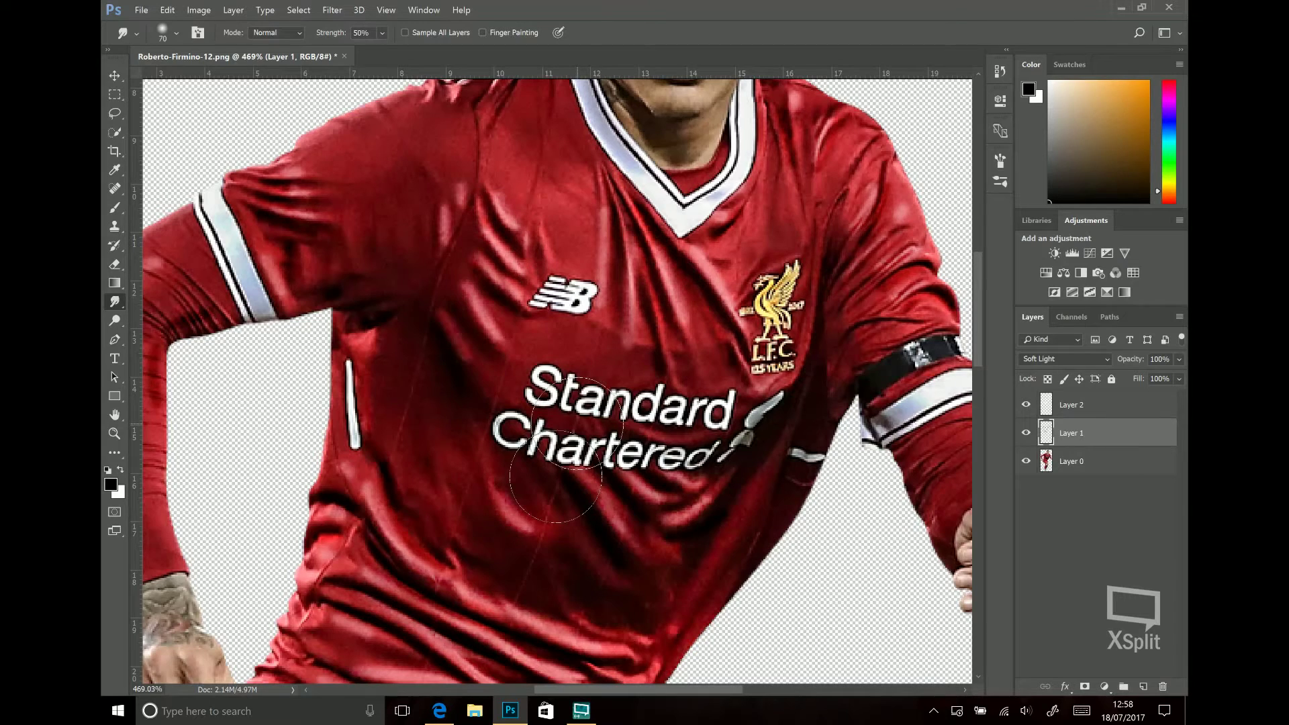
Step: Blend the dark strokes beside the New Balance logo and down the right shoulder
{"action": "left_click_drag", "start_coordinate": [432, 331], "coordinate": [452, 323]}
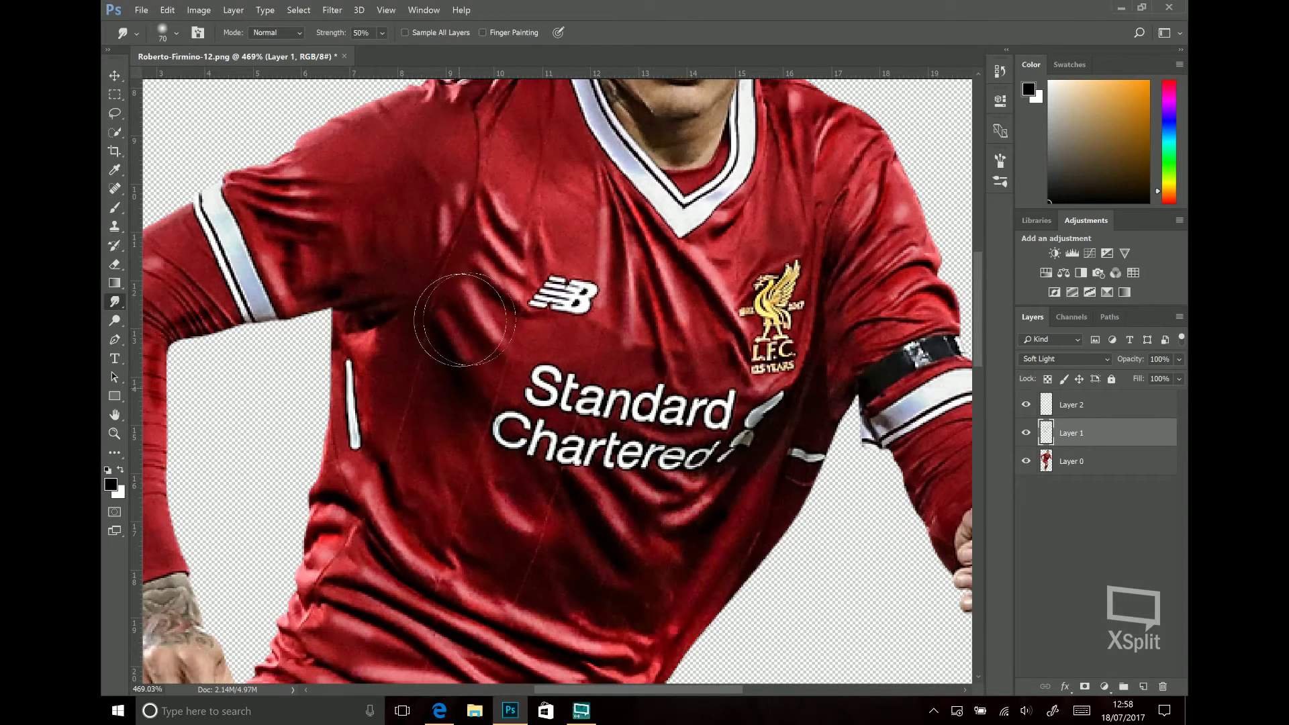
{"action": "left_click_drag", "start_coordinate": [786, 135], "coordinate": [885, 296]}
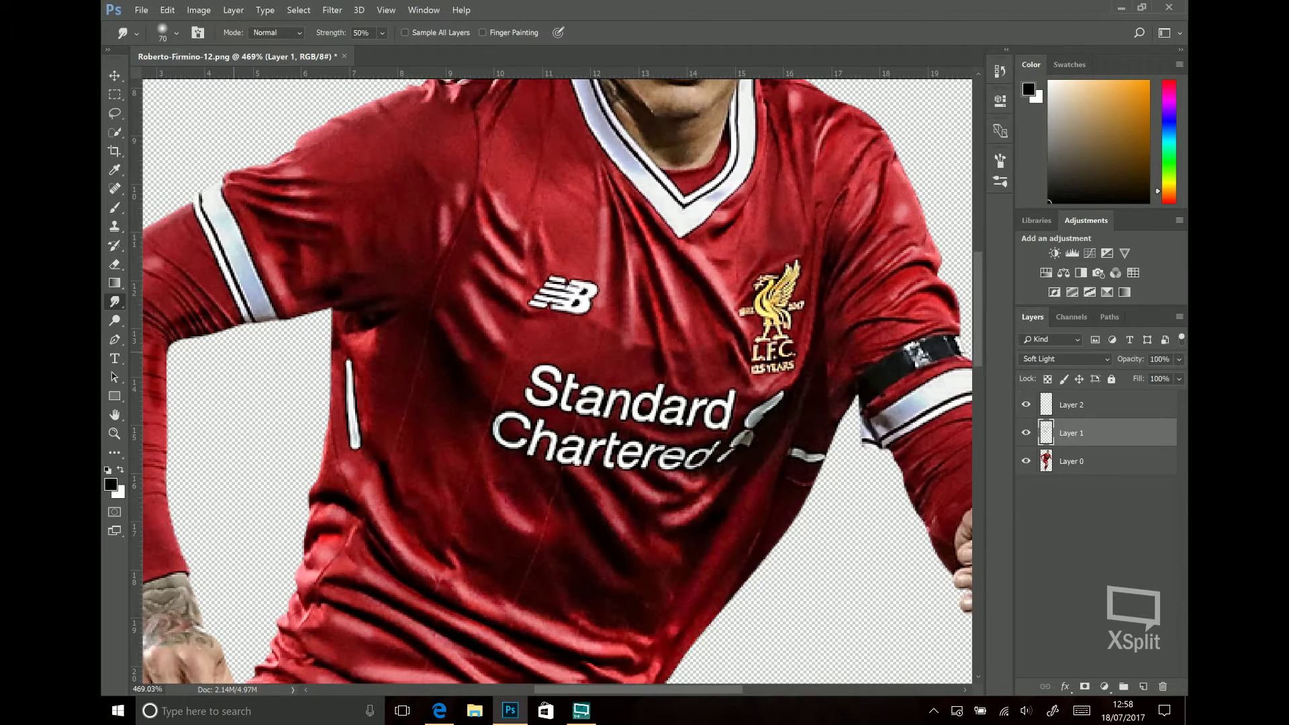
{"action": "scroll", "coordinate": [558, 377], "scroll_direction": "left", "scroll_amount": 2}
{"action": "scroll", "coordinate": [558, 381], "scroll_direction": "left", "scroll_amount": 5}
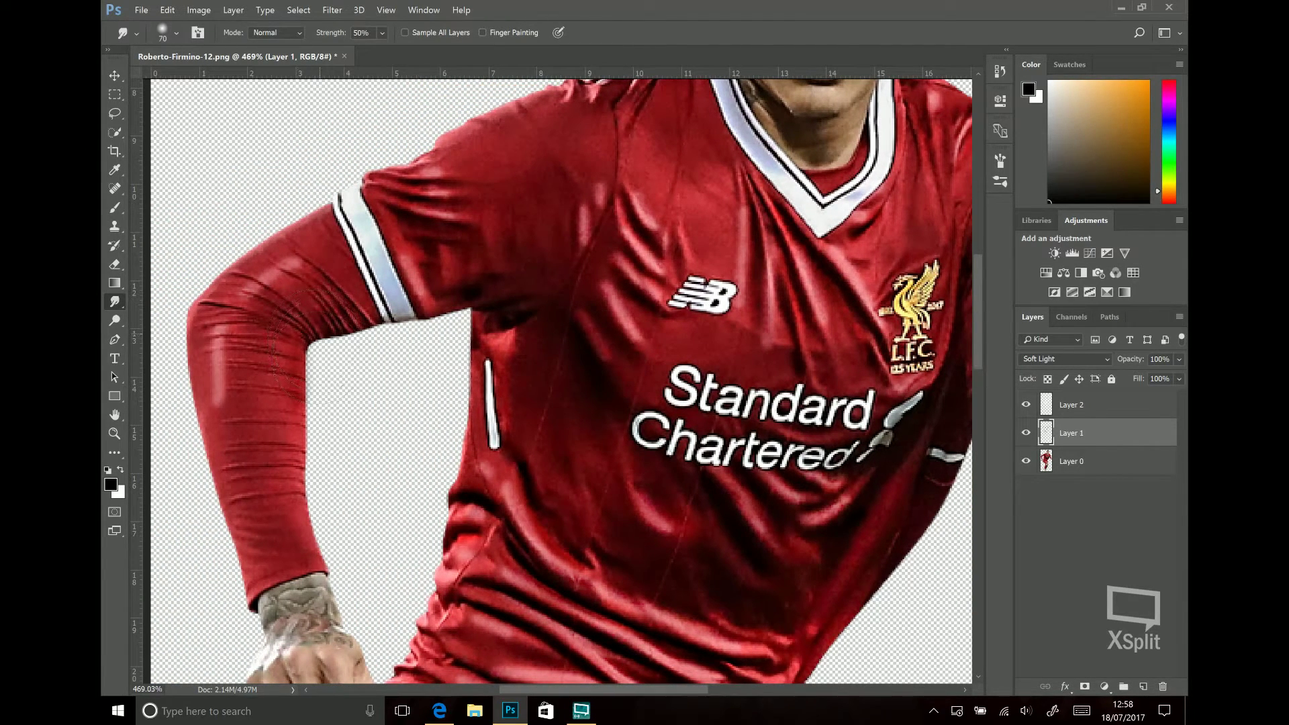
{"action": "scroll", "coordinate": [321, 346], "scroll_direction": "down", "scroll_amount": 3}
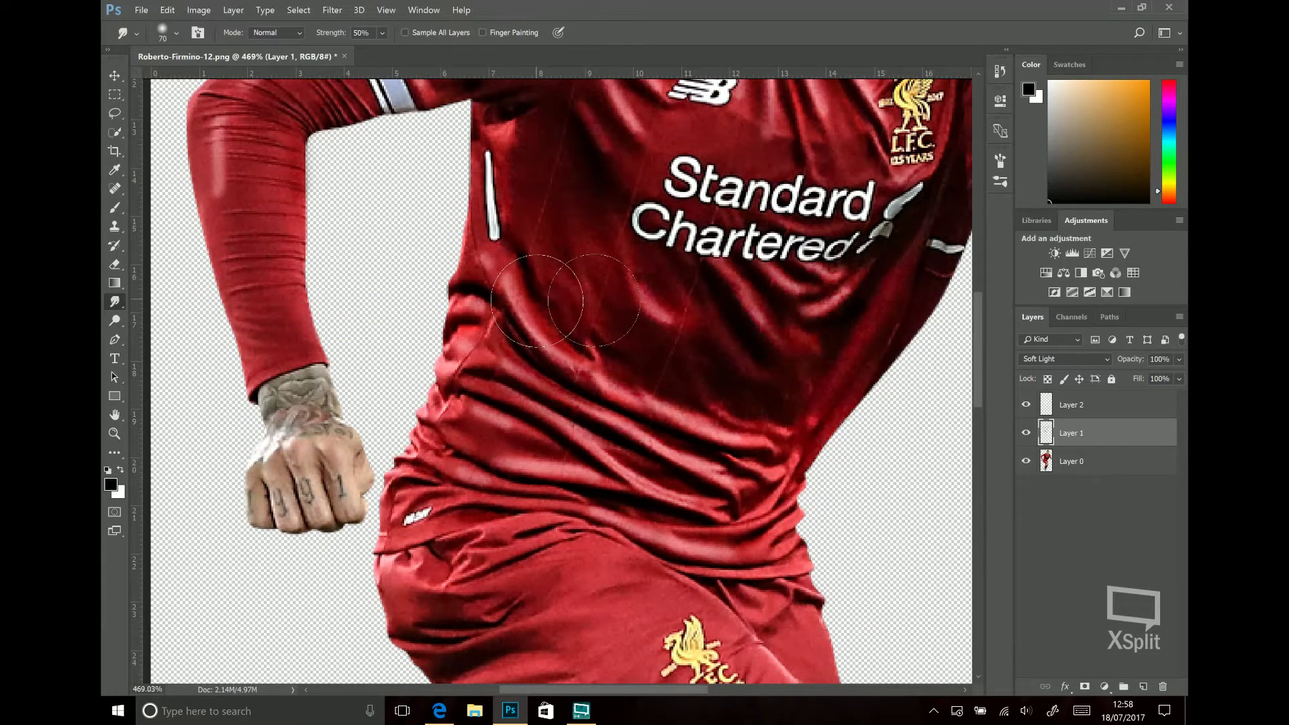
{"action": "scroll", "coordinate": [867, 173], "scroll_direction": "up", "scroll_amount": 1}
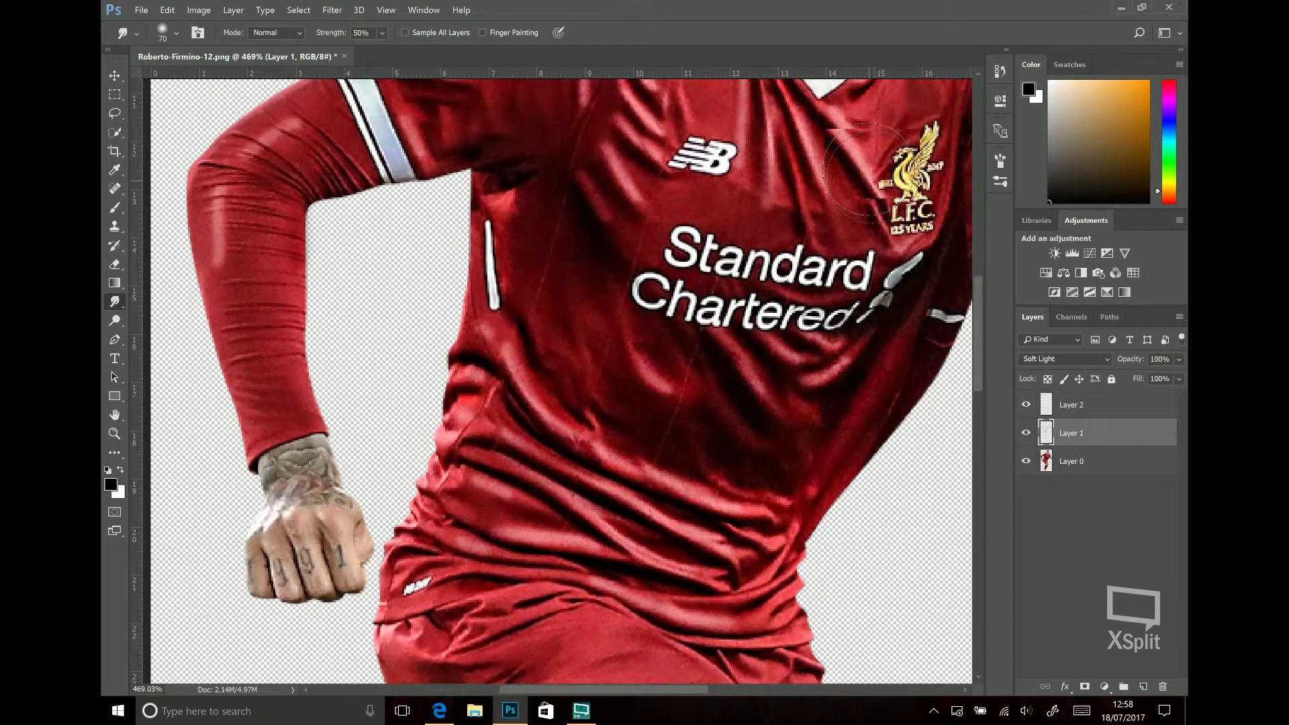
{"action": "scroll", "coordinate": [863, 173], "scroll_direction": "up", "scroll_amount": 1}
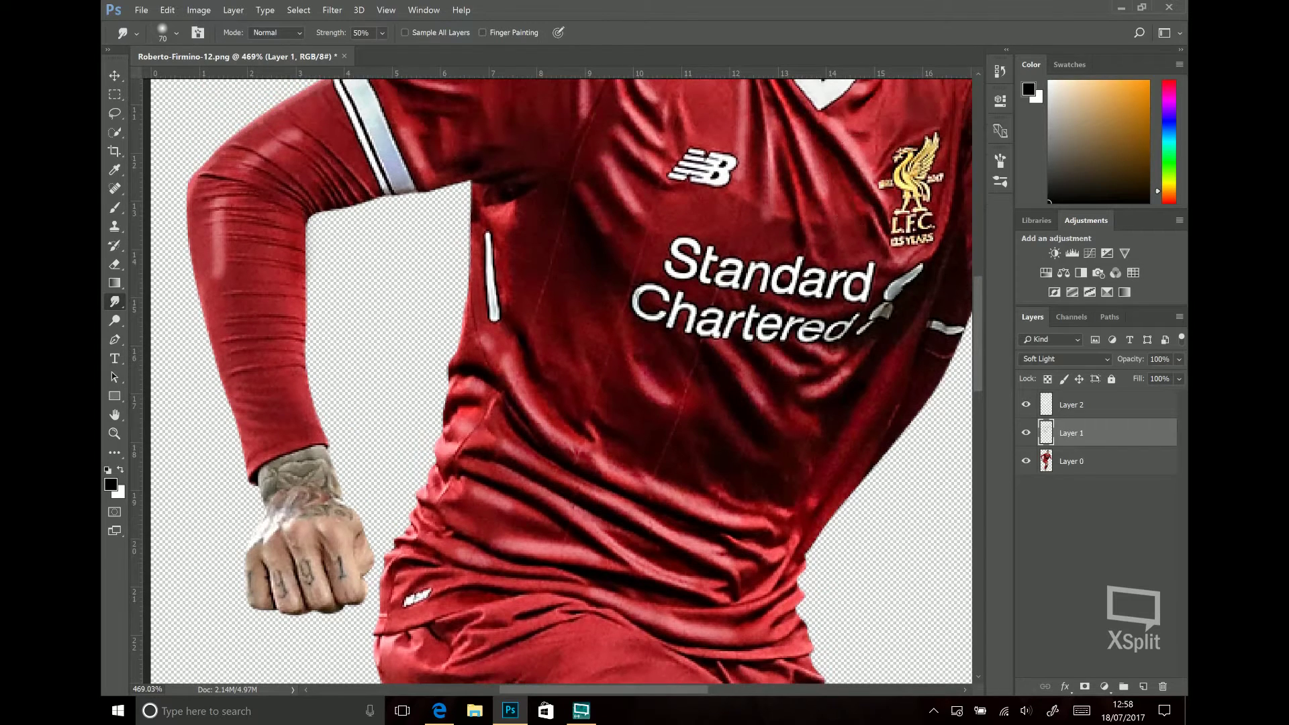
Step: On Layer 2, smudge the highlights into the lower shirt folds and the sleeve's bright streak
{"action": "left_click", "coordinate": [1101, 405]}
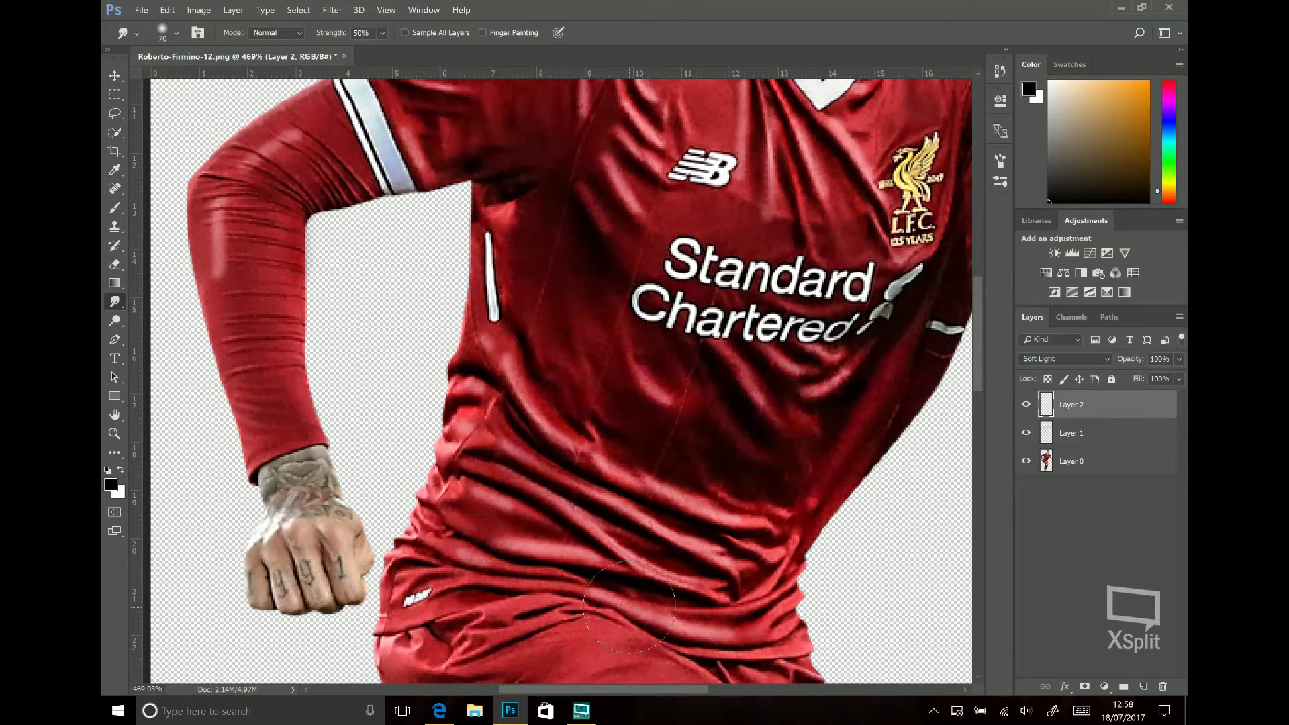
{"action": "left_click_drag", "start_coordinate": [629, 607], "coordinate": [683, 564]}
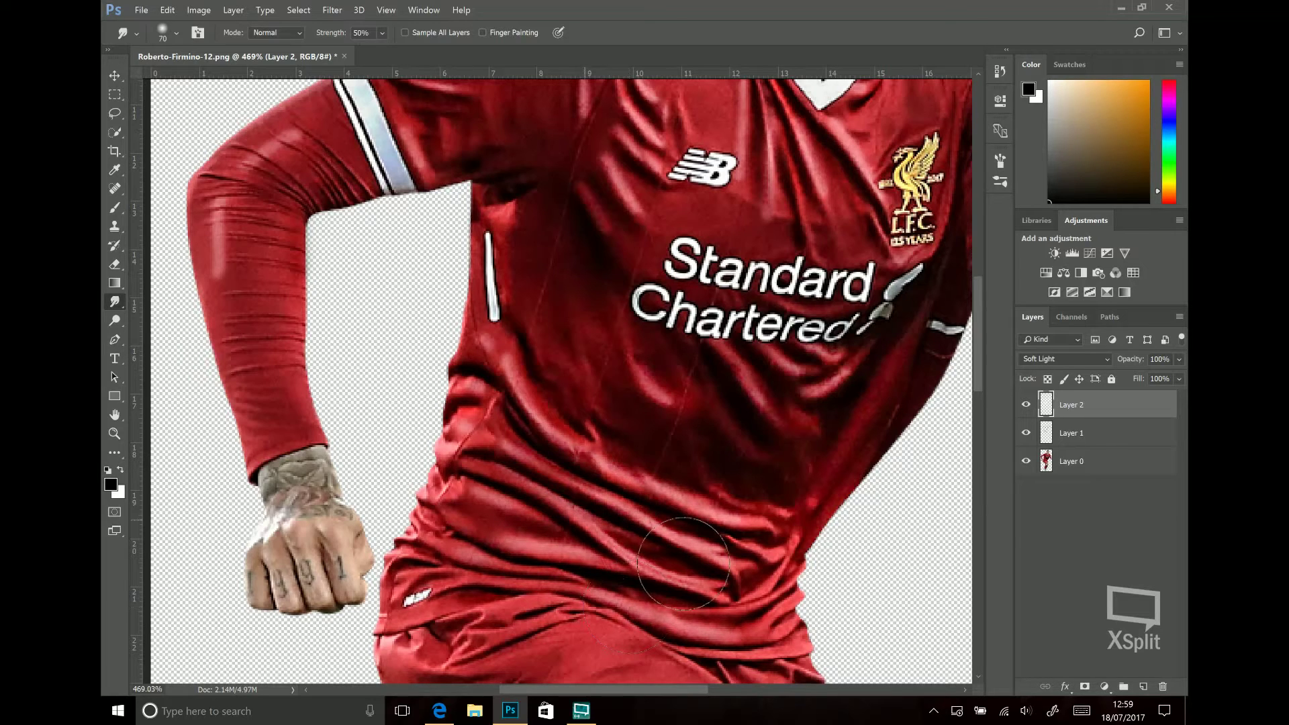
{"action": "left_click", "coordinate": [1025, 405]}
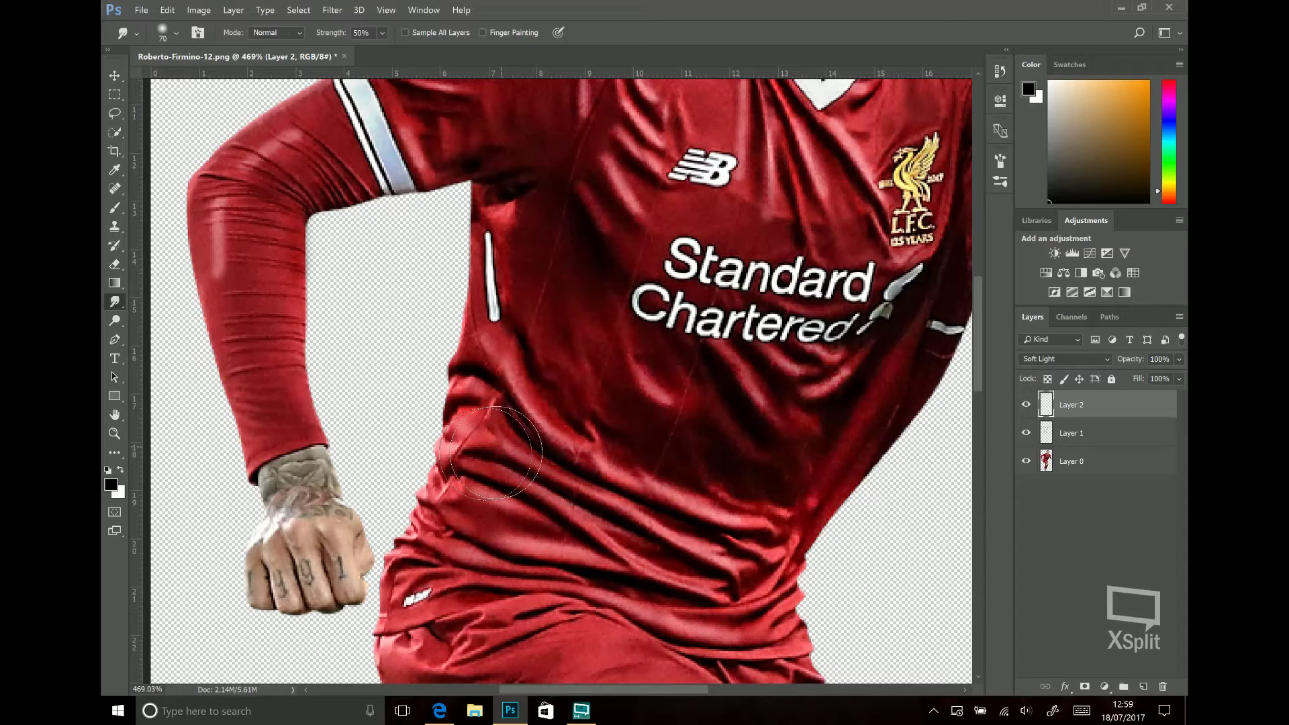
{"action": "scroll", "coordinate": [493, 453], "scroll_direction": "up", "scroll_amount": 2}
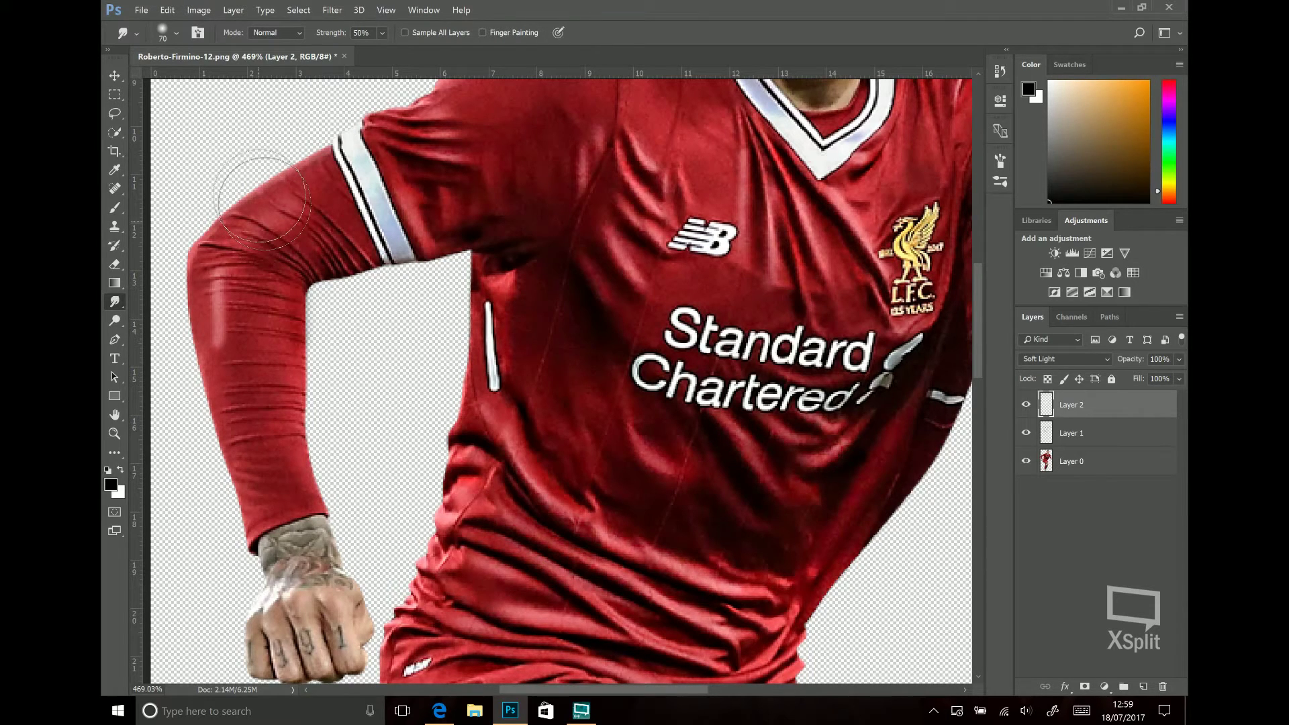
{"action": "left_click_drag", "start_coordinate": [243, 293], "coordinate": [239, 316]}
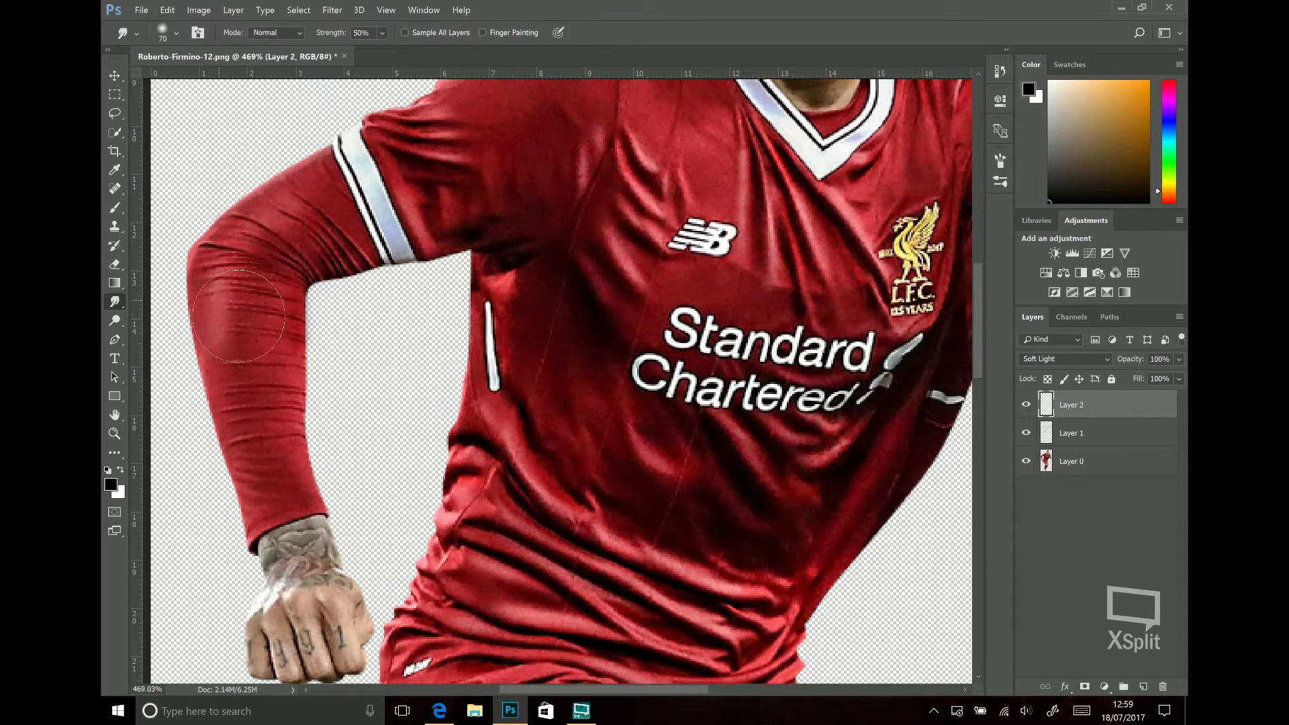
{"action": "scroll", "coordinate": [185, 286], "scroll_direction": "down", "scroll_amount": 3}
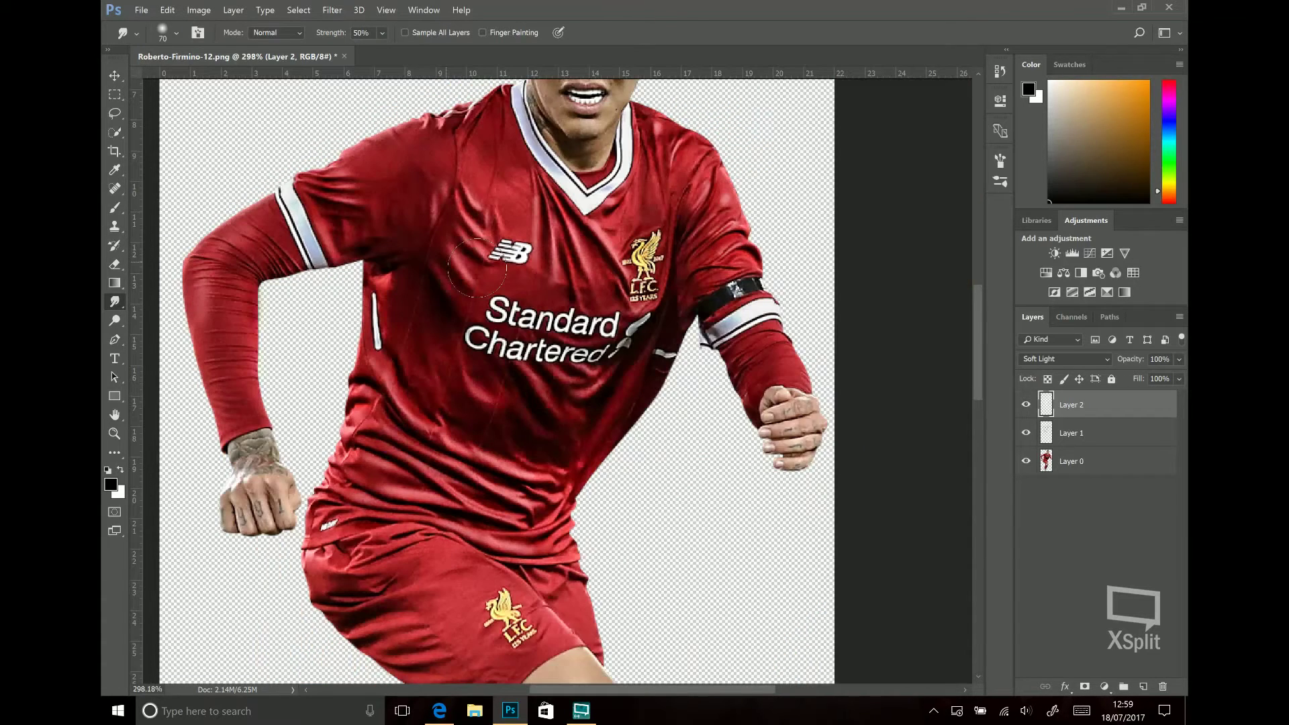
{"action": "scroll", "coordinate": [477, 267], "scroll_direction": "up", "scroll_amount": 2}
{"action": "scroll", "coordinate": [639, 257], "scroll_direction": "up", "scroll_amount": 2}
{"action": "scroll", "coordinate": [220, 221], "scroll_direction": "up", "scroll_amount": 1}
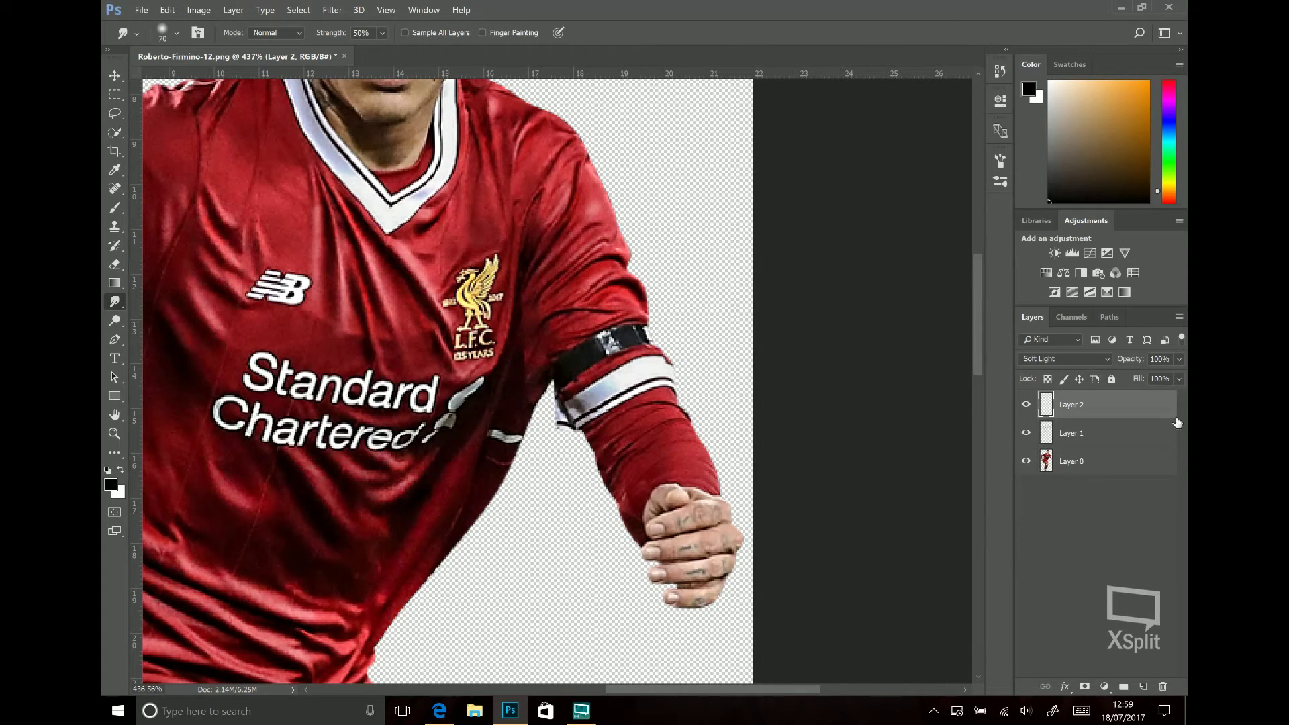
Step: Lower Layer 2's opacity to 74%
{"action": "left_click", "coordinate": [1116, 444]}
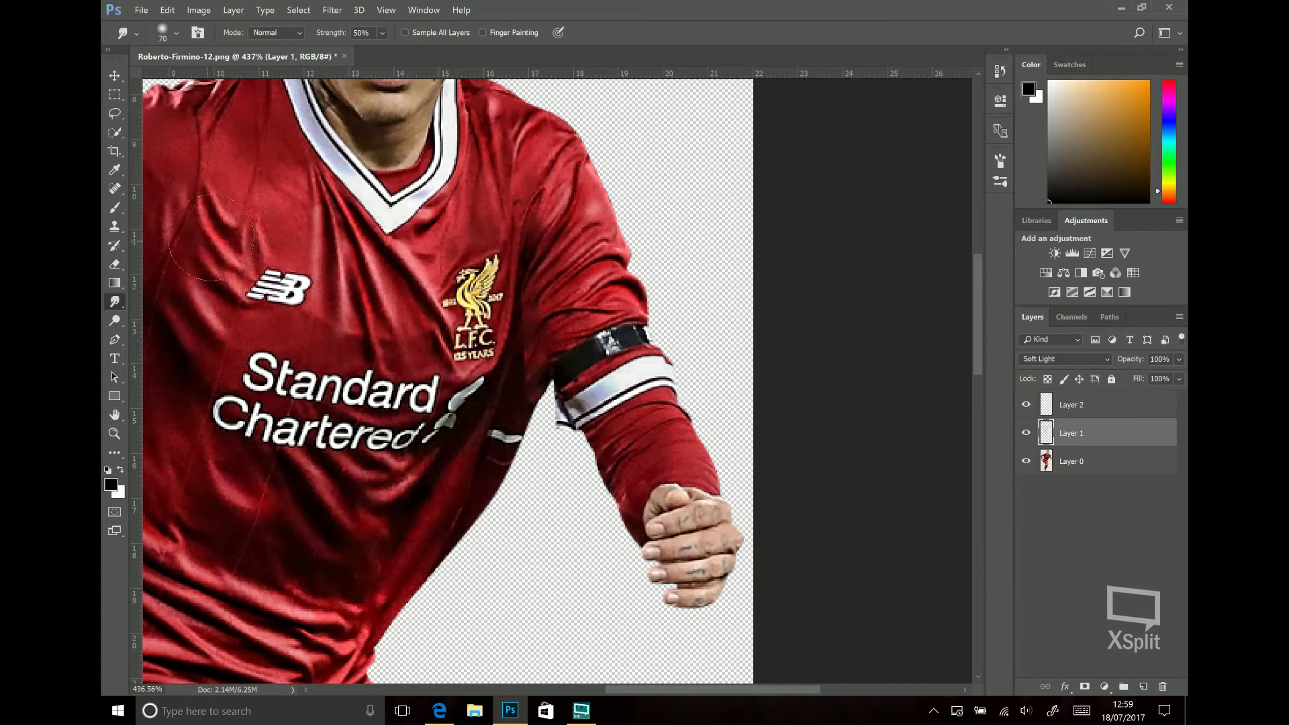
{"action": "scroll", "coordinate": [144, 172], "scroll_direction": "up", "scroll_amount": 3}
{"action": "scroll", "coordinate": [144, 171], "scroll_direction": "left", "scroll_amount": 5}
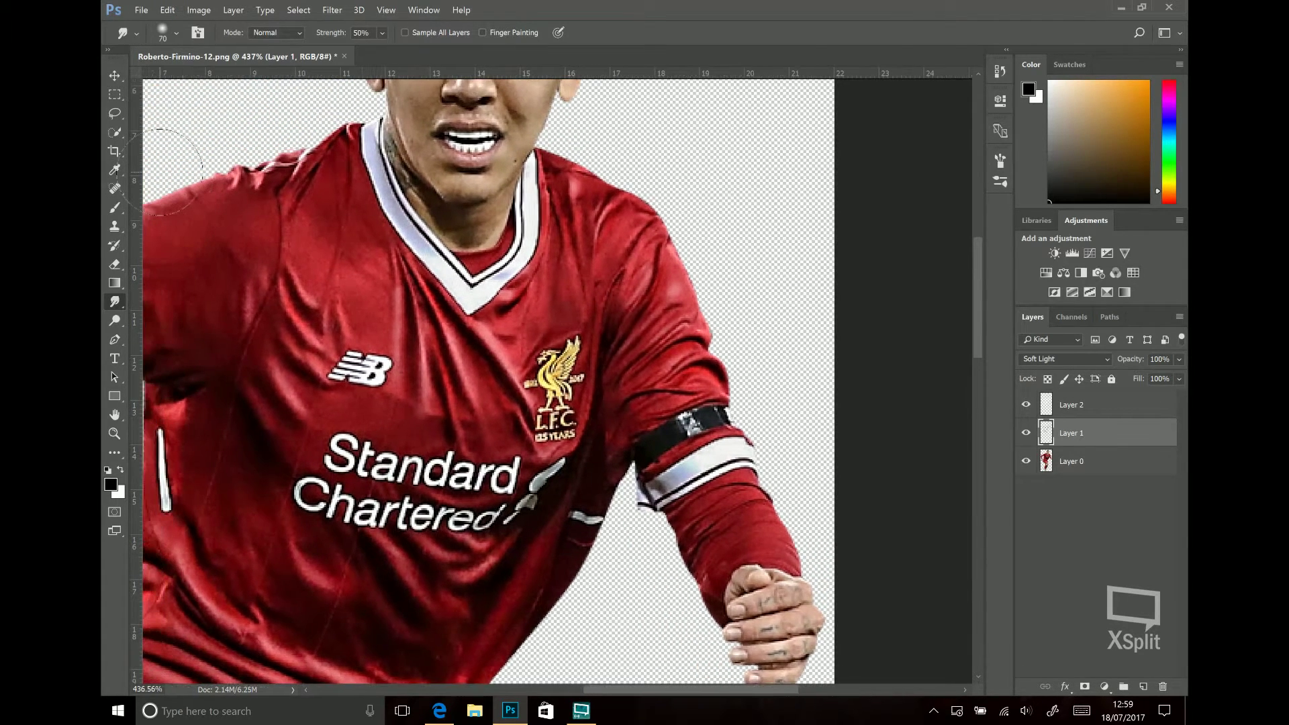
{"action": "left_click", "coordinate": [1101, 405]}
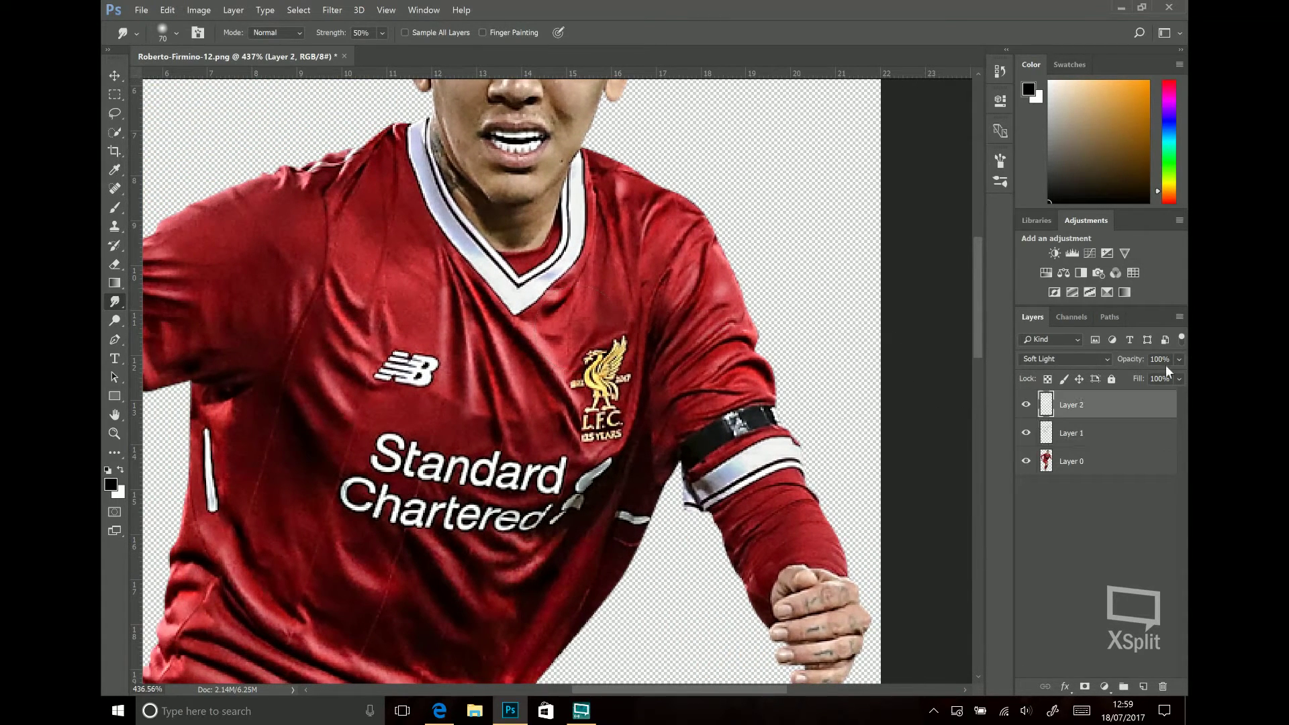
{"action": "left_click_drag", "start_coordinate": [1140, 366], "coordinate": [1138, 346]}
Step: Add a new empty Layer 3 above Layer 2
{"action": "scroll", "coordinate": [573, 260], "scroll_direction": "left", "scroll_amount": 5}
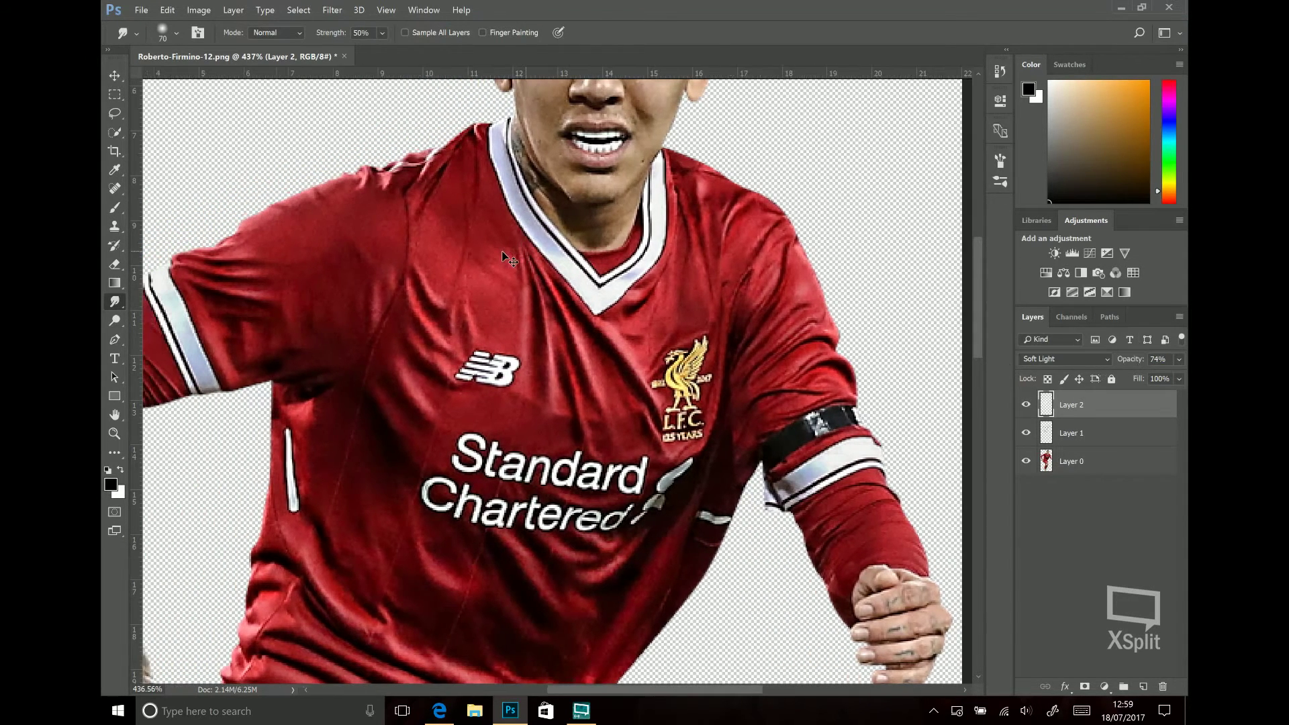
{"action": "scroll", "coordinate": [572, 260], "scroll_direction": "up", "scroll_amount": 4}
{"action": "scroll", "coordinate": [470, 127], "scroll_direction": "up", "scroll_amount": 1, "text": "alt"}
{"action": "scroll", "coordinate": [431, 101], "scroll_direction": "up", "scroll_amount": 1, "text": "alt"}
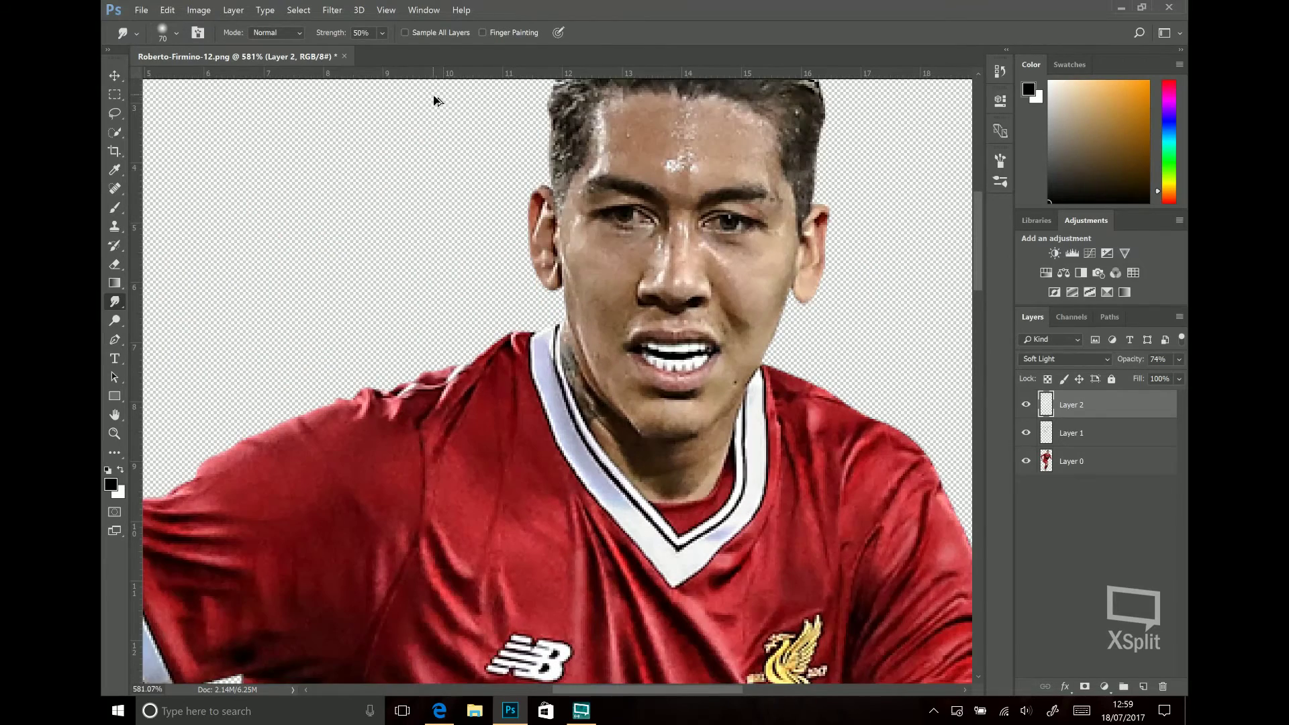
{"action": "scroll", "coordinate": [507, 147], "scroll_direction": "up", "scroll_amount": 1, "text": "alt"}
{"action": "scroll", "coordinate": [510, 146], "scroll_direction": "up", "scroll_amount": 2}
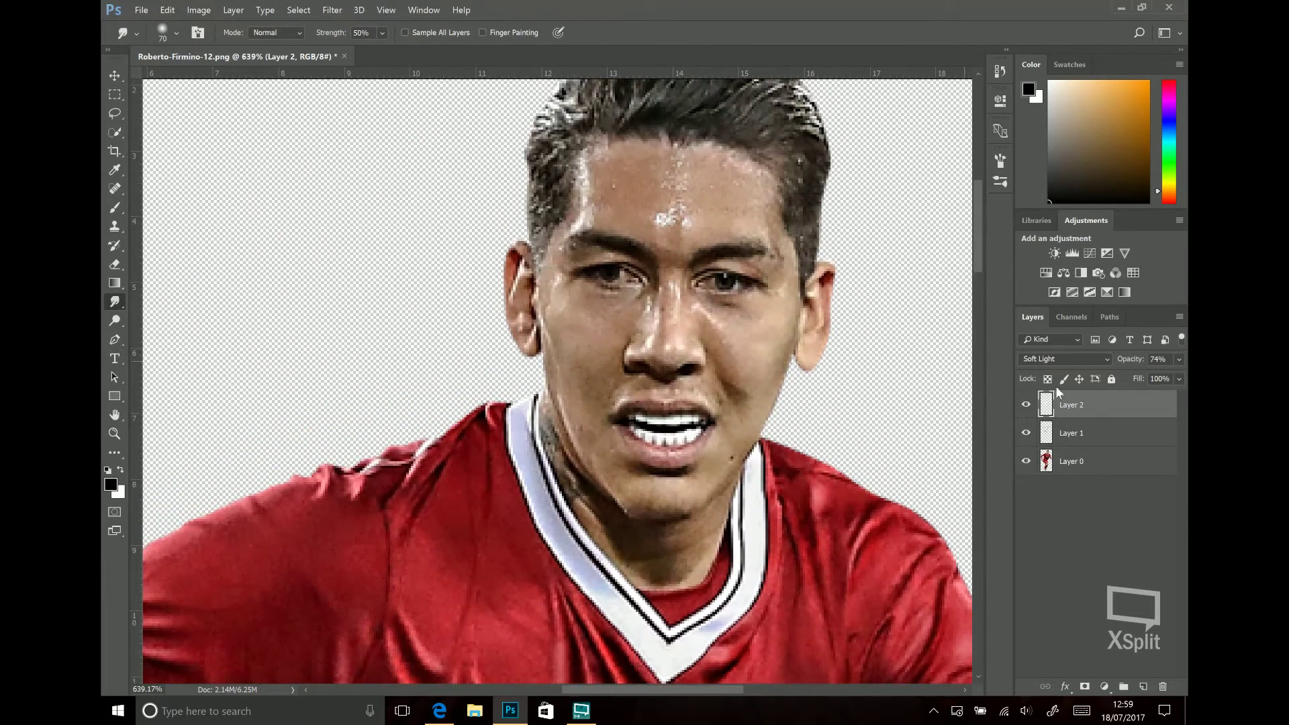
{"action": "left_click", "coordinate": [1143, 687]}
Step: With the Brush tool, paint black shadow strokes on the cheek and chin on Layer 3
{"action": "left_click", "coordinate": [114, 207]}
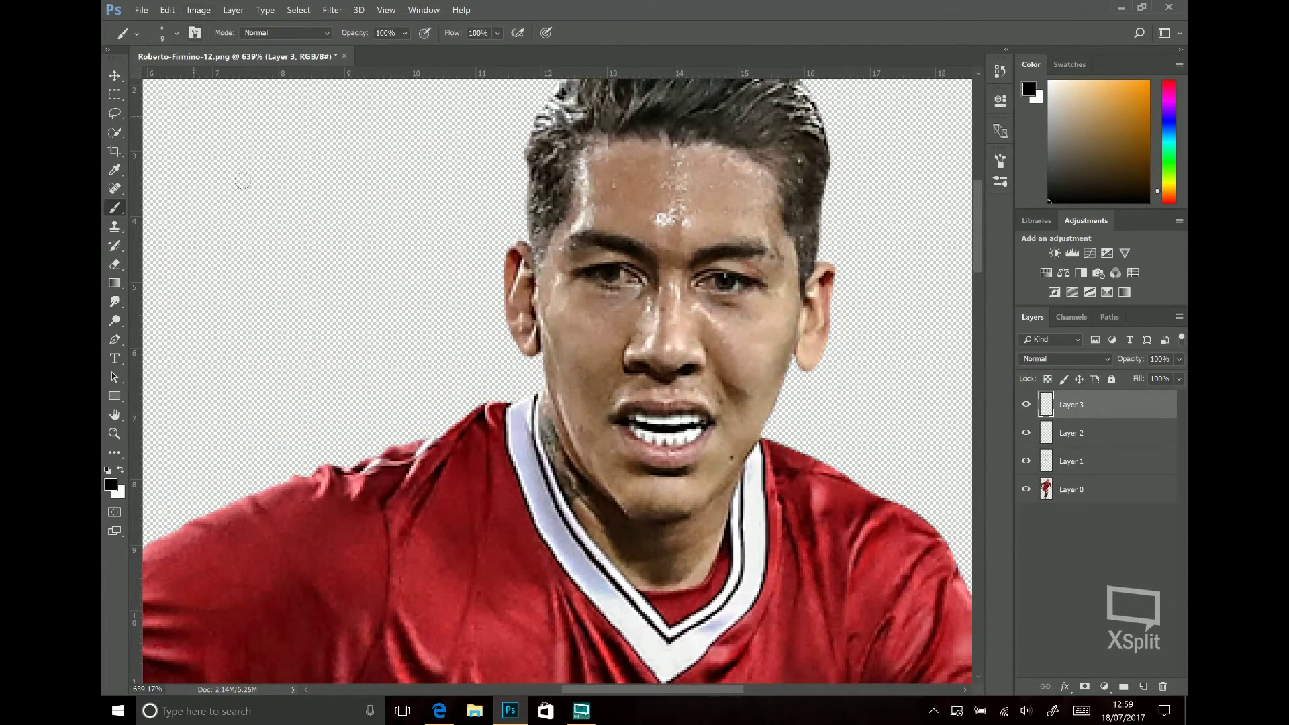
{"action": "scroll", "coordinate": [717, 378], "scroll_direction": "right", "scroll_amount": 1}
{"action": "scroll", "coordinate": [622, 337], "scroll_direction": "right", "scroll_amount": 2}
{"action": "scroll", "coordinate": [622, 337], "scroll_direction": "up", "scroll_amount": 1, "text": "alt"}
{"action": "scroll", "coordinate": [622, 337], "scroll_direction": "up", "scroll_amount": 1, "text": "alt"}
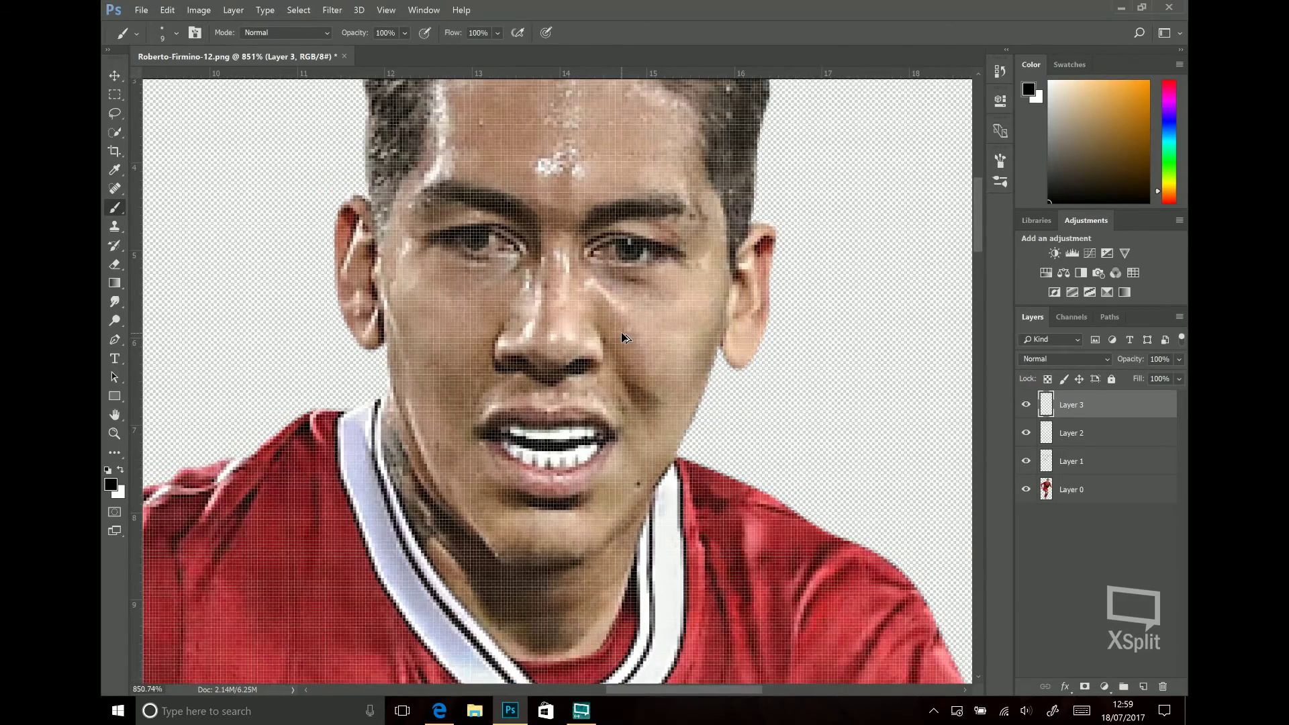
{"action": "scroll", "coordinate": [622, 337], "scroll_direction": "up", "scroll_amount": 1, "text": "alt"}
{"action": "scroll", "coordinate": [622, 338], "scroll_direction": "up", "scroll_amount": 1}
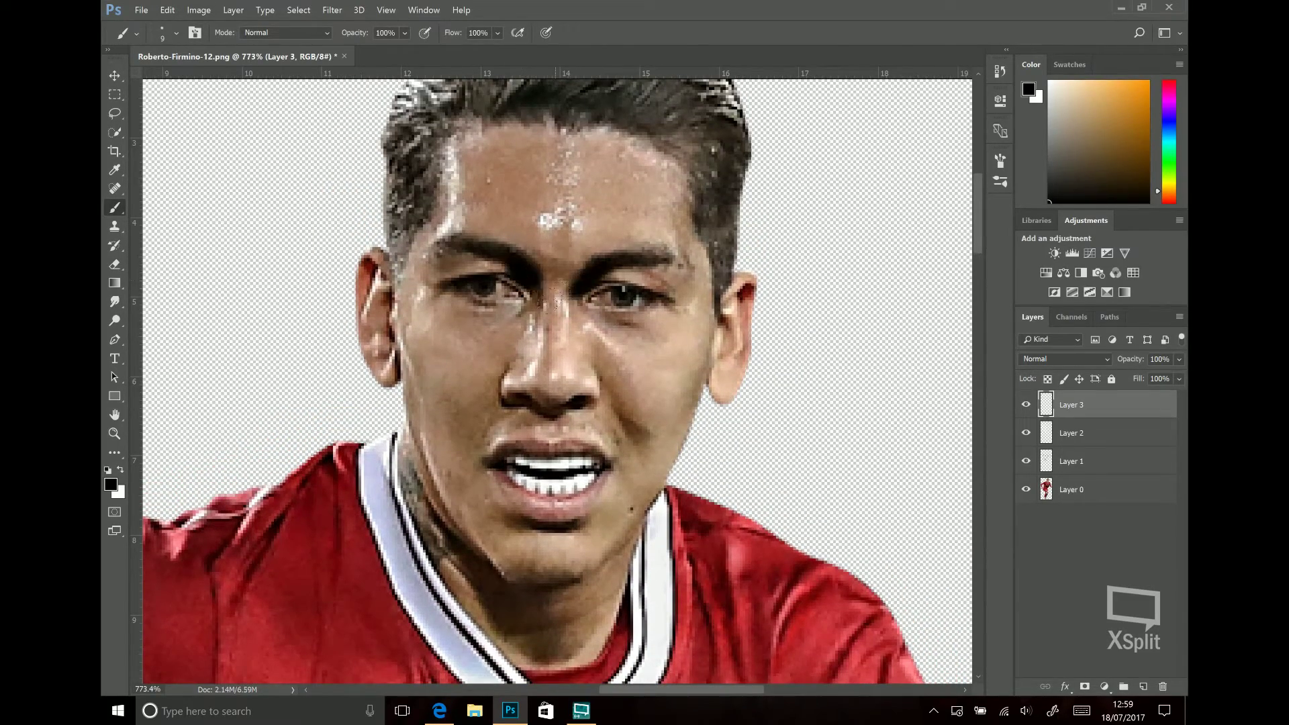
{"action": "scroll", "coordinate": [443, 250], "scroll_direction": "up", "scroll_amount": 1}
{"action": "scroll", "coordinate": [444, 250], "scroll_direction": "up", "scroll_amount": 1}
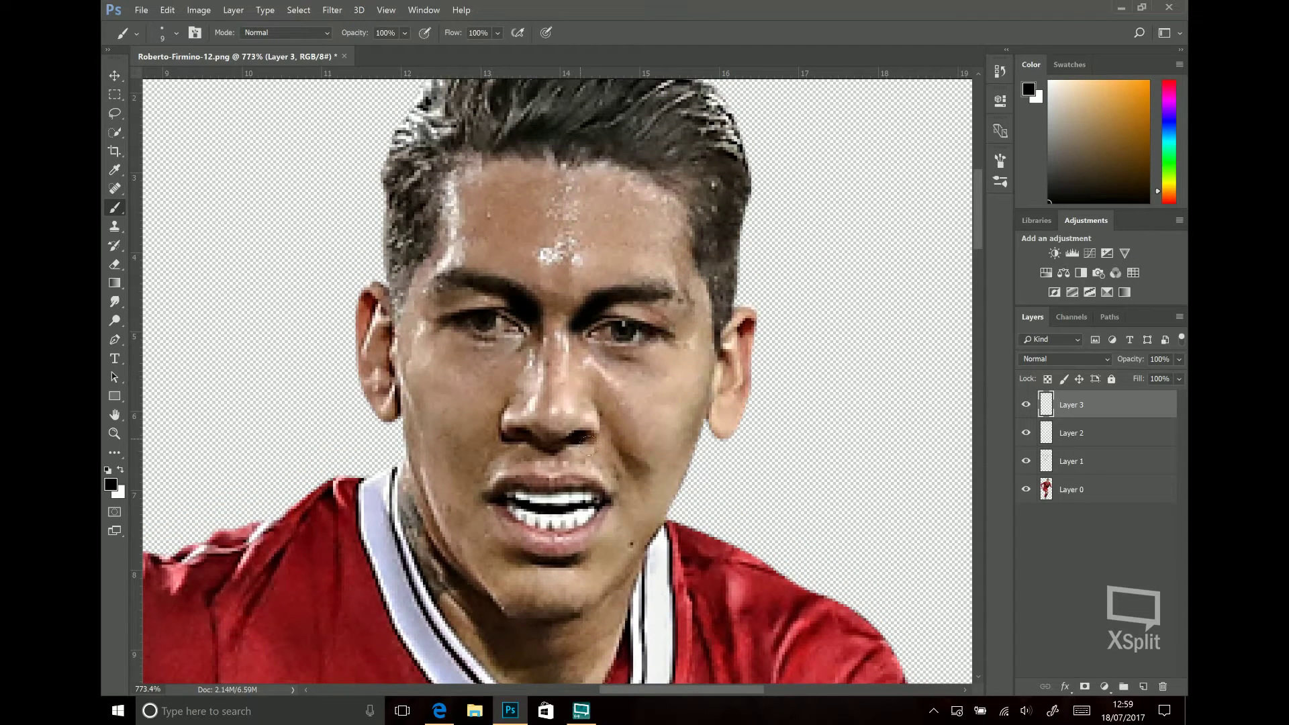
{"action": "left_click_drag", "start_coordinate": [615, 432], "coordinate": [634, 473]}
{"action": "scroll", "coordinate": [631, 430], "scroll_direction": "down", "scroll_amount": 1}
{"action": "left_click_drag", "start_coordinate": [527, 530], "coordinate": [581, 519]}
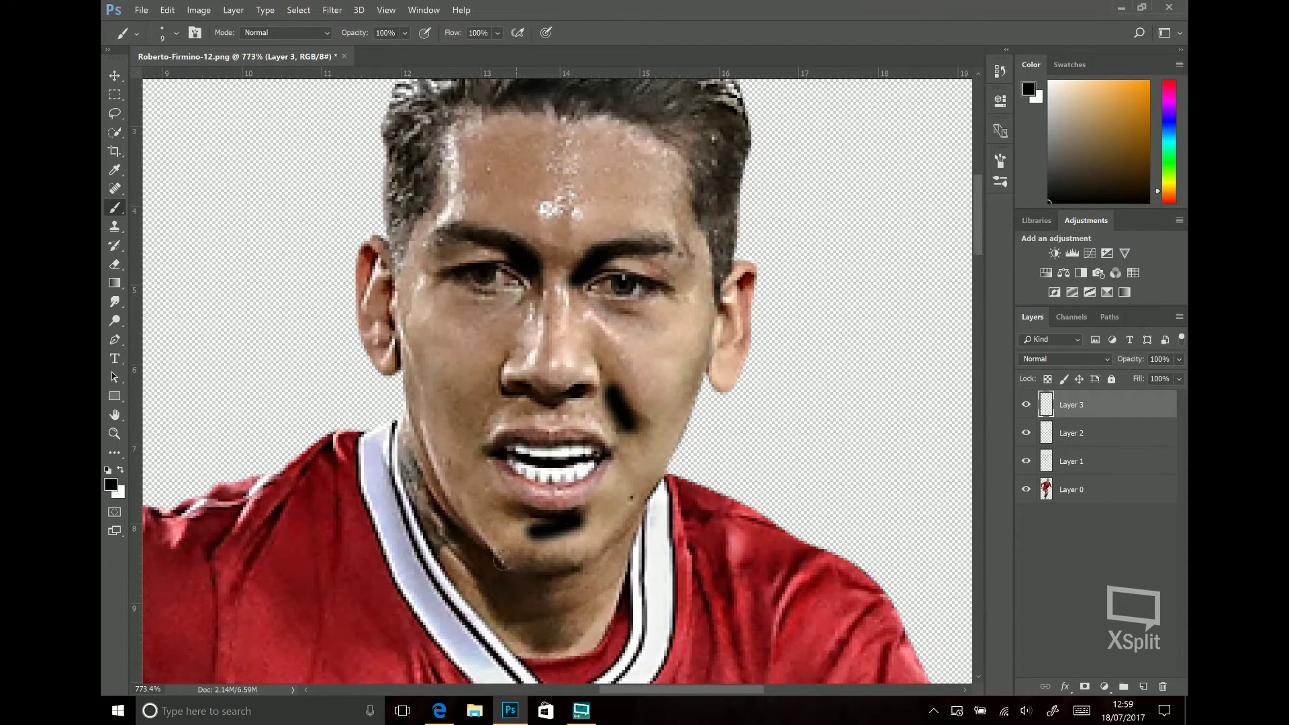
Step: Darken the jaw, beside the nose and the sideburn, then add Layer 4 with white foreground
{"action": "left_click_drag", "start_coordinate": [504, 579], "coordinate": [538, 637]}
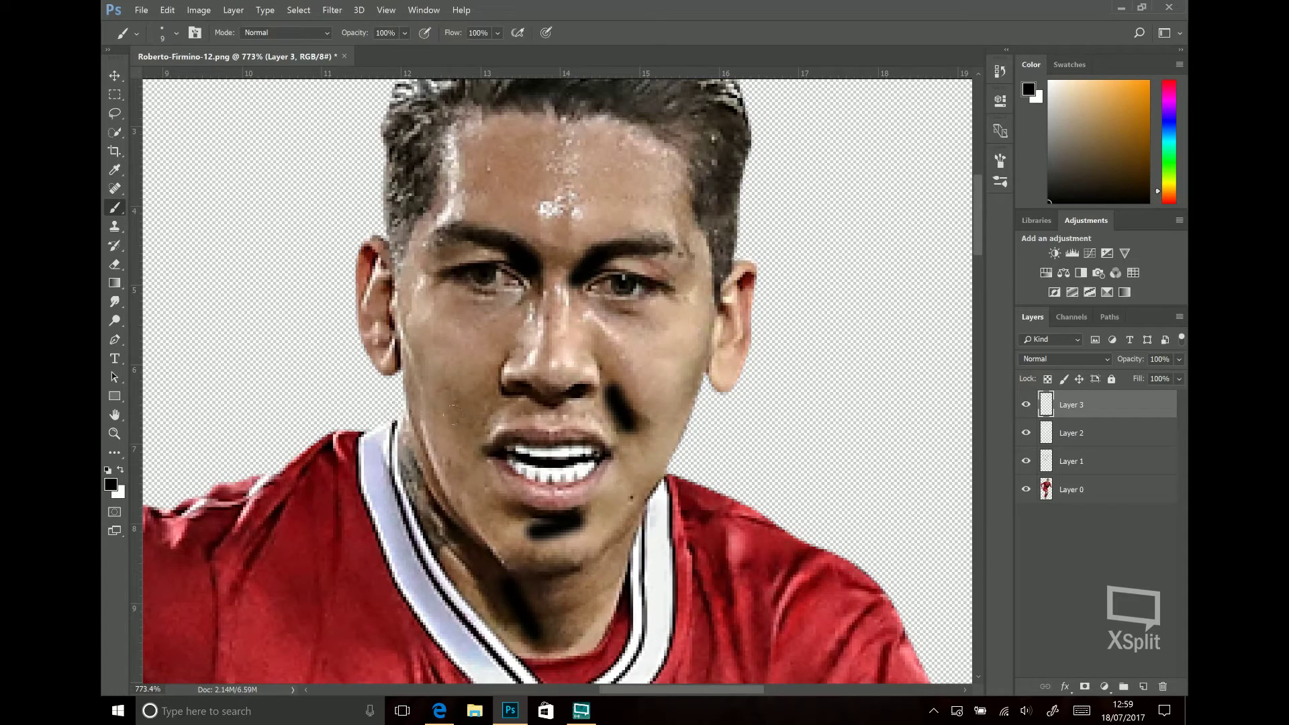
{"action": "left_click_drag", "start_coordinate": [521, 396], "coordinate": [487, 427]}
{"action": "scroll", "coordinate": [456, 401], "scroll_direction": "up", "scroll_amount": 1}
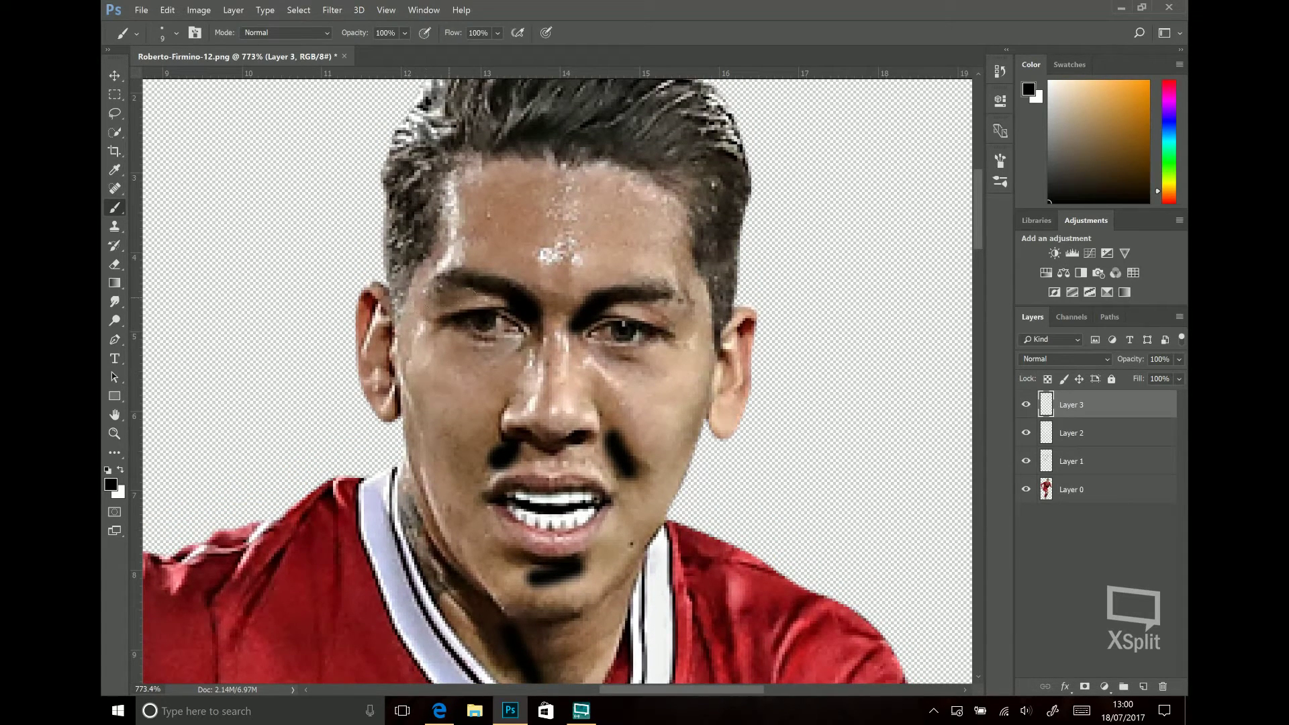
{"action": "left_click_drag", "start_coordinate": [694, 255], "coordinate": [692, 298]}
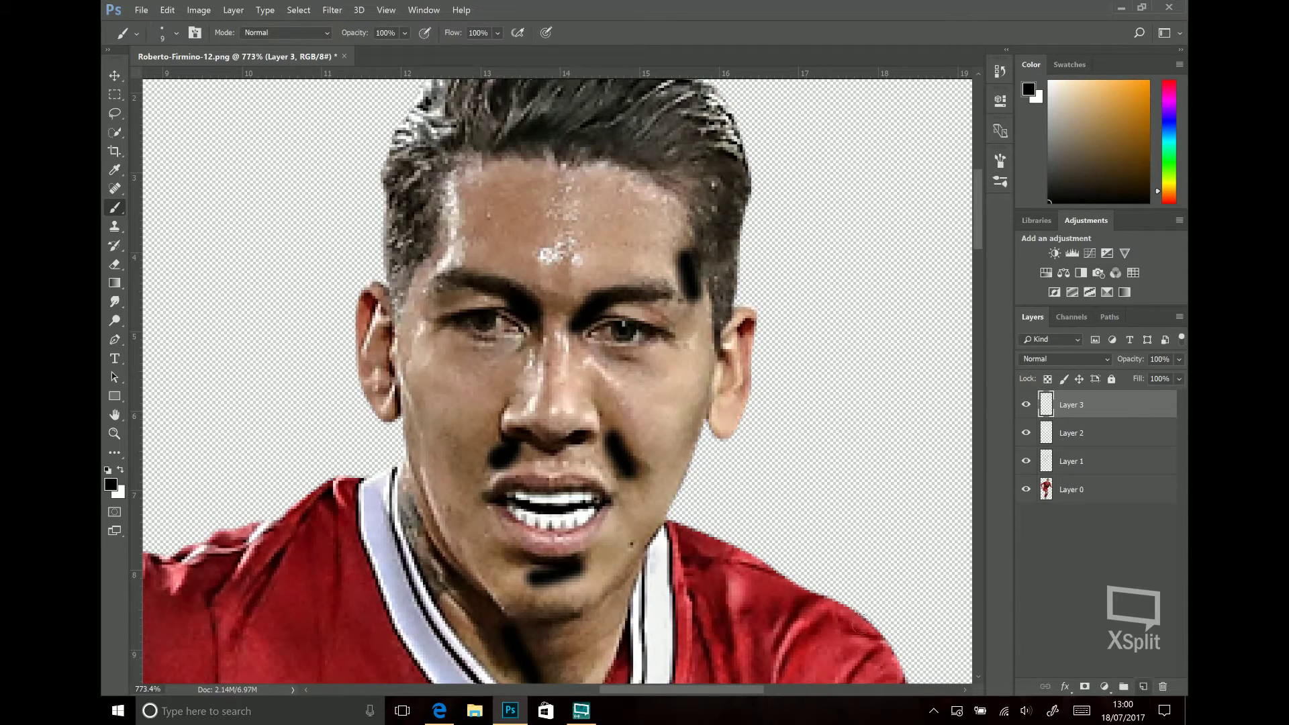
{"action": "left_click", "coordinate": [1143, 686]}
{"action": "left_click", "coordinate": [121, 470]}
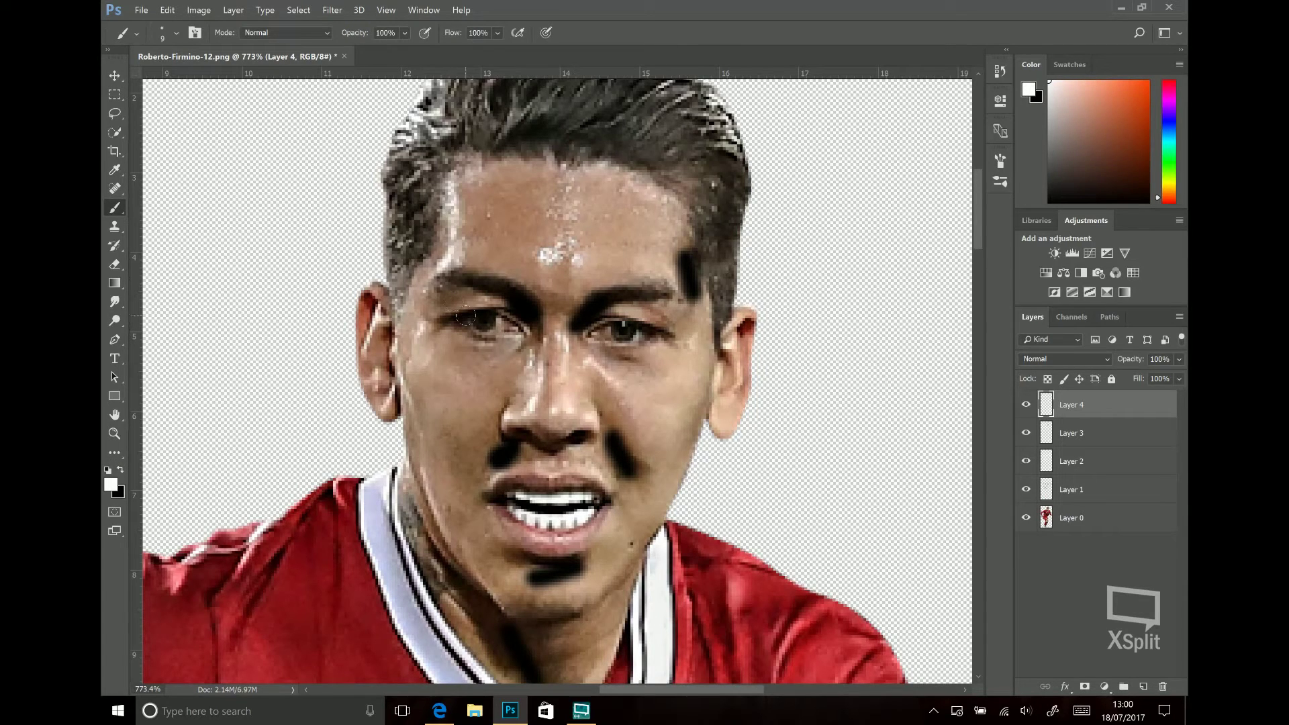
Step: Paint white highlights on the forehead, beside the mouth and on the cheek under the eye
{"action": "left_click_drag", "start_coordinate": [558, 286], "coordinate": [508, 255]}
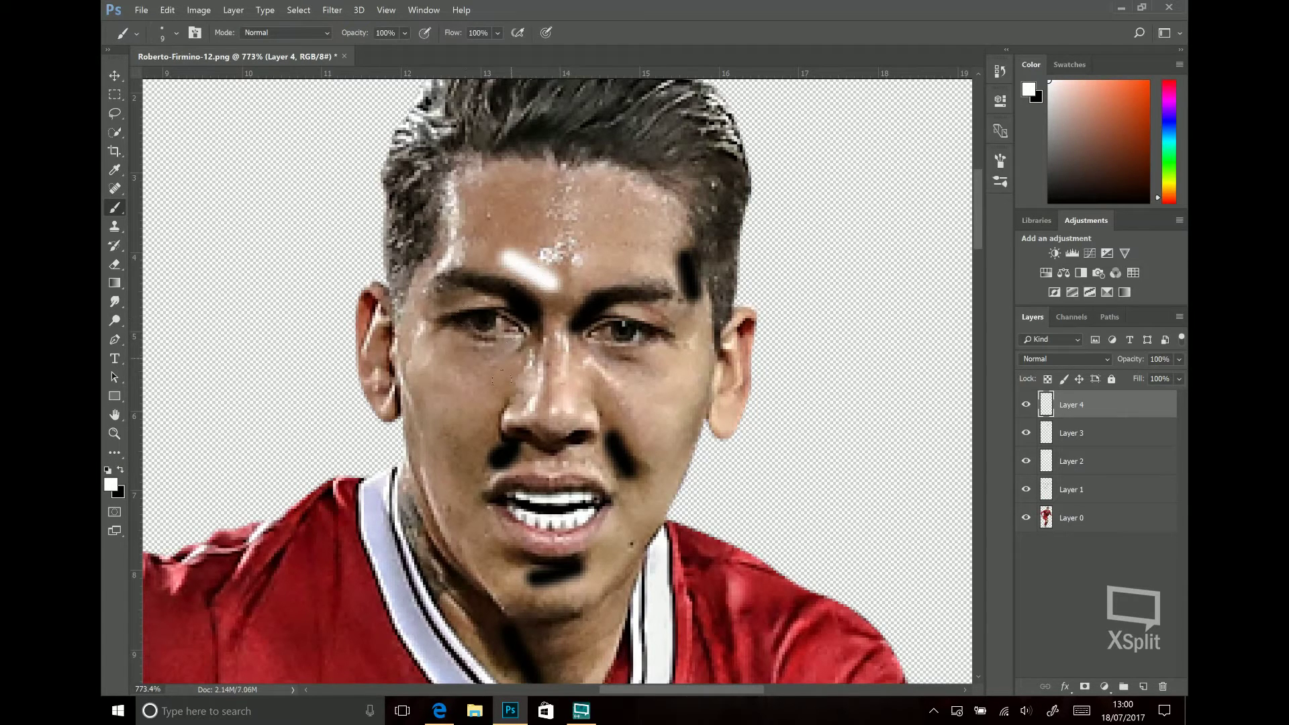
{"action": "left_click_drag", "start_coordinate": [502, 460], "coordinate": [484, 524]}
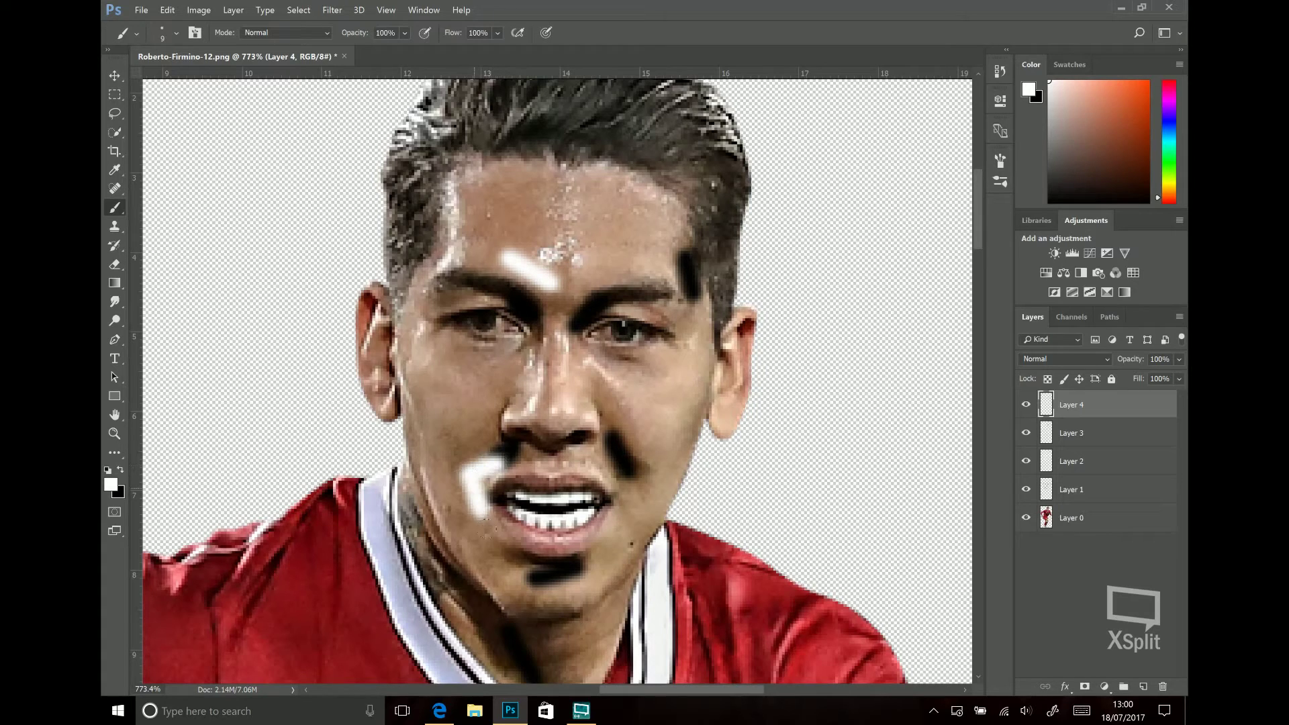
{"action": "left_click_drag", "start_coordinate": [424, 371], "coordinate": [441, 421]}
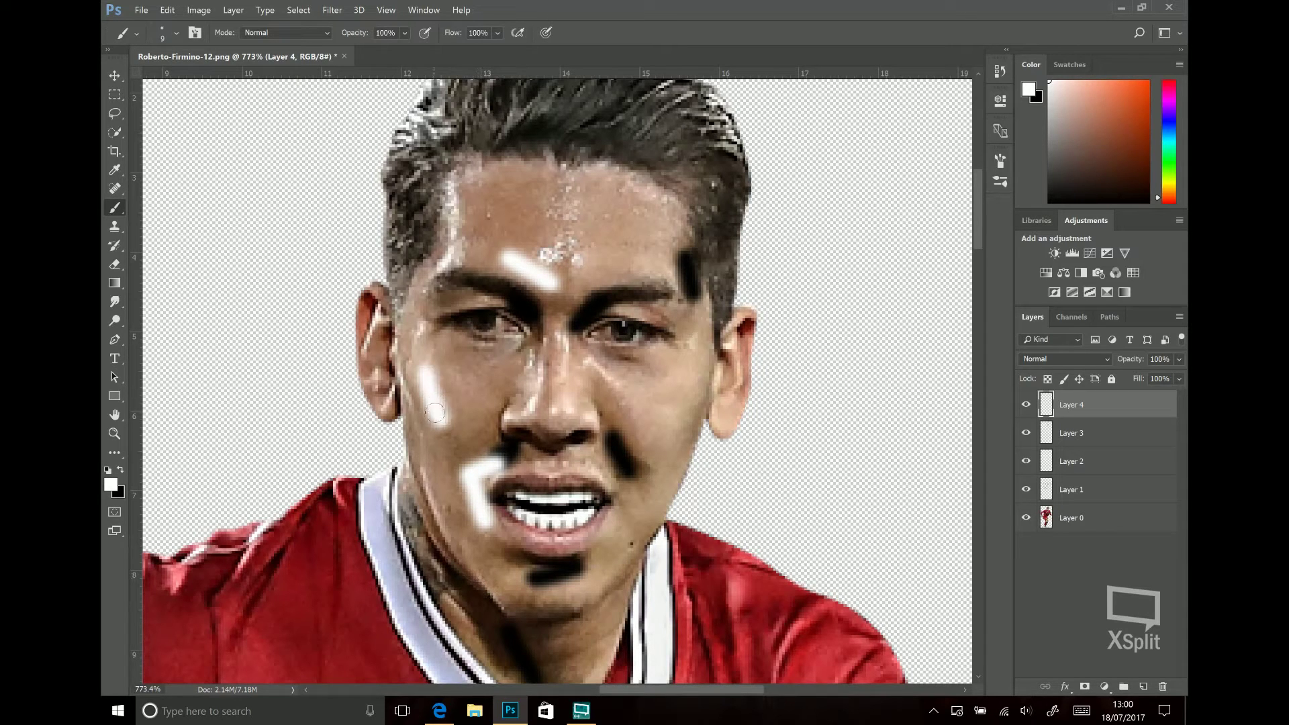
{"action": "scroll", "coordinate": [562, 383], "scroll_direction": "down", "scroll_amount": 10}
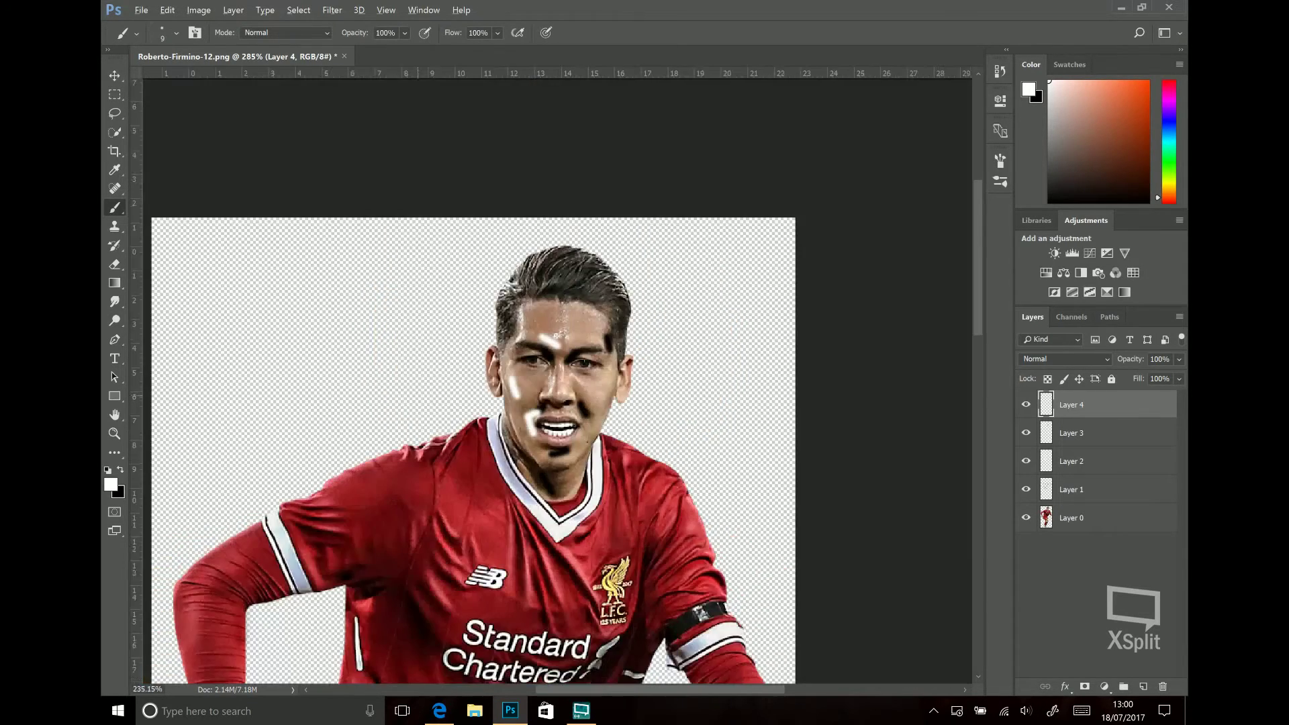
{"action": "scroll", "coordinate": [420, 391], "scroll_direction": "up", "scroll_amount": 3}
{"action": "scroll", "coordinate": [419, 390], "scroll_direction": "up", "scroll_amount": 2}
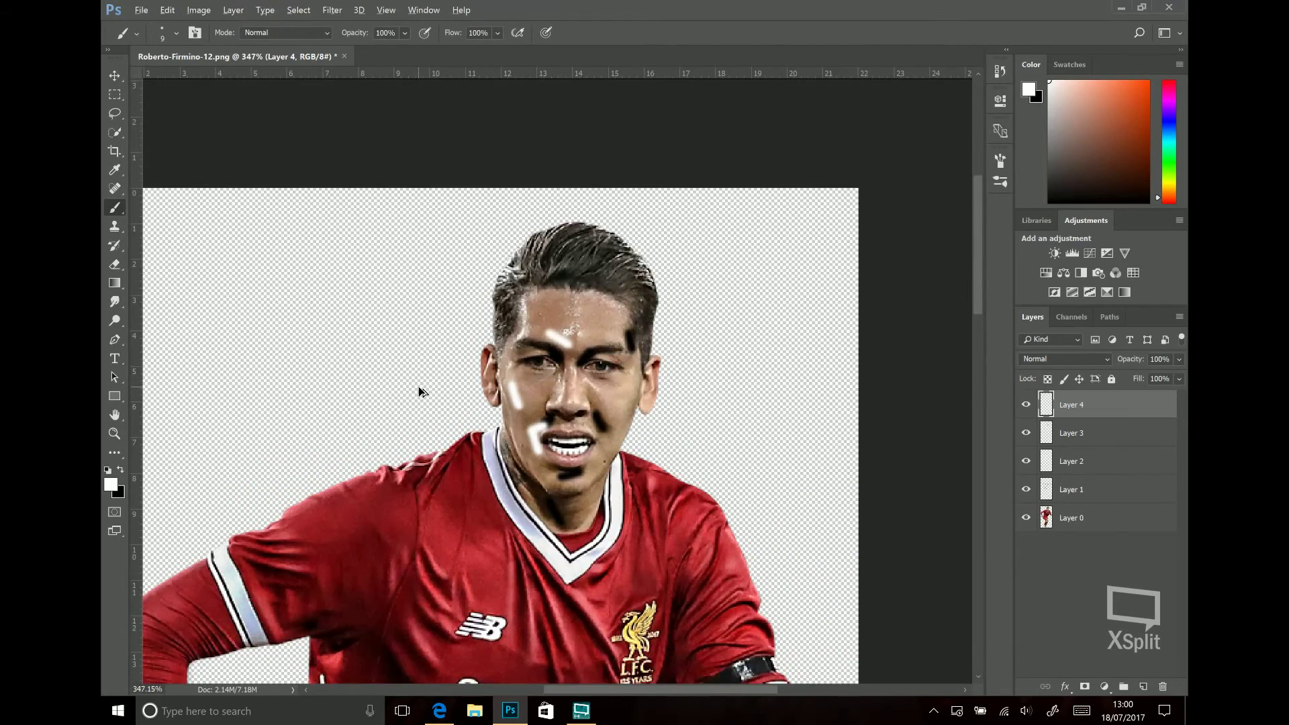
{"action": "scroll", "coordinate": [419, 390], "scroll_direction": "up", "scroll_amount": 1}
{"action": "scroll", "coordinate": [421, 391], "scroll_direction": "up", "scroll_amount": 1}
{"action": "scroll", "coordinate": [419, 390], "scroll_direction": "up", "scroll_amount": 1}
{"action": "scroll", "coordinate": [547, 366], "scroll_direction": "up", "scroll_amount": 1}
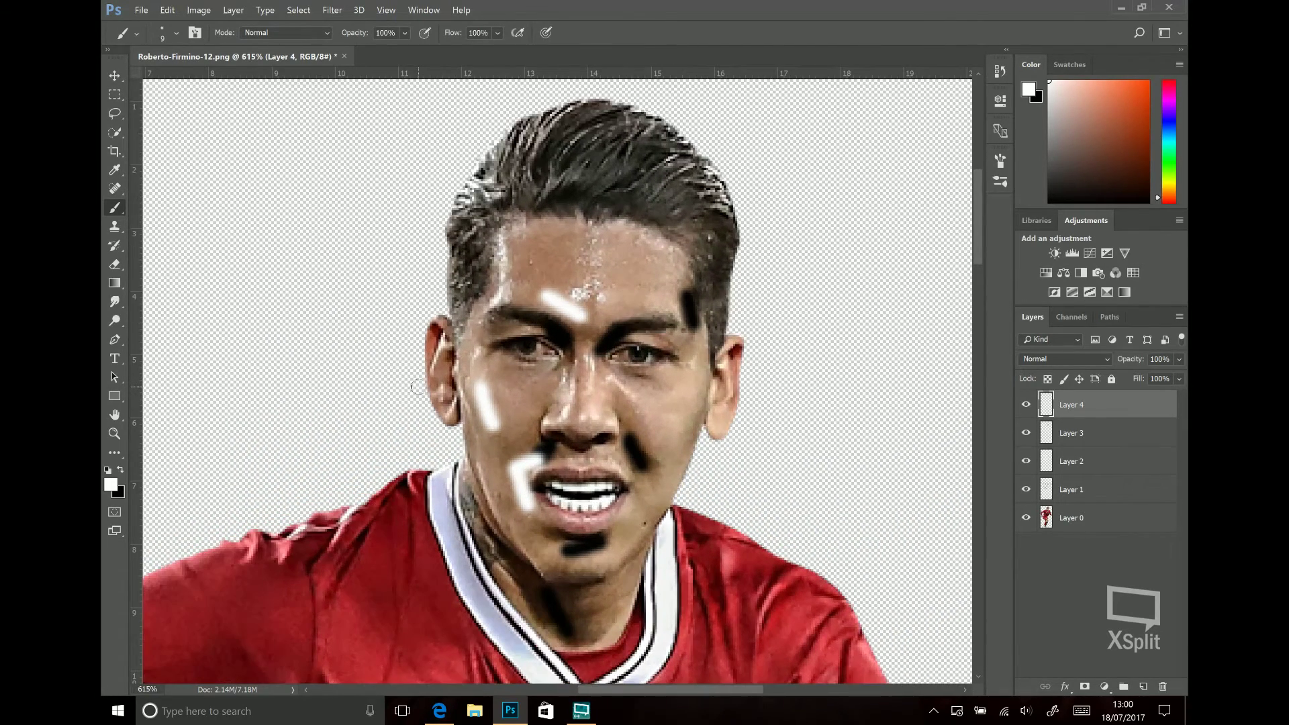
Step: Add white highlight strokes on the right cheek, across the forehead and down the neck
{"action": "left_click_drag", "start_coordinate": [635, 407], "coordinate": [662, 436]}
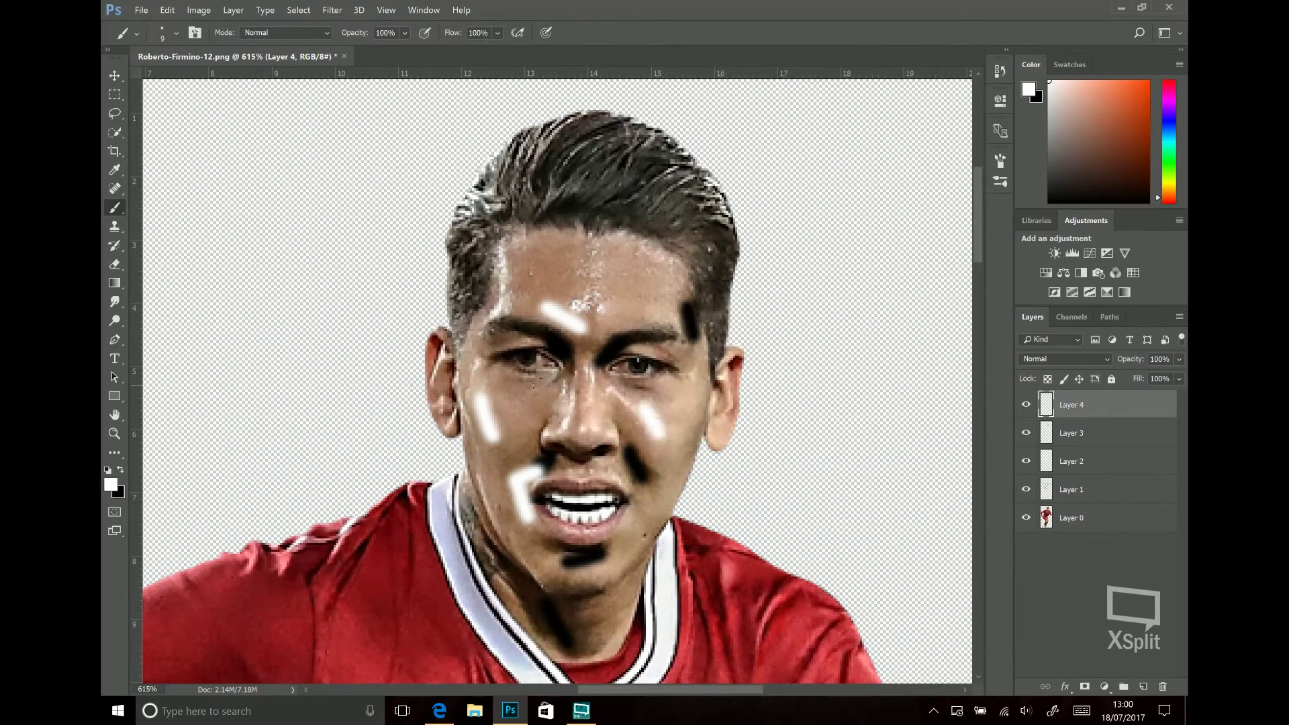
{"action": "scroll", "coordinate": [521, 272], "scroll_direction": "up", "scroll_amount": 1}
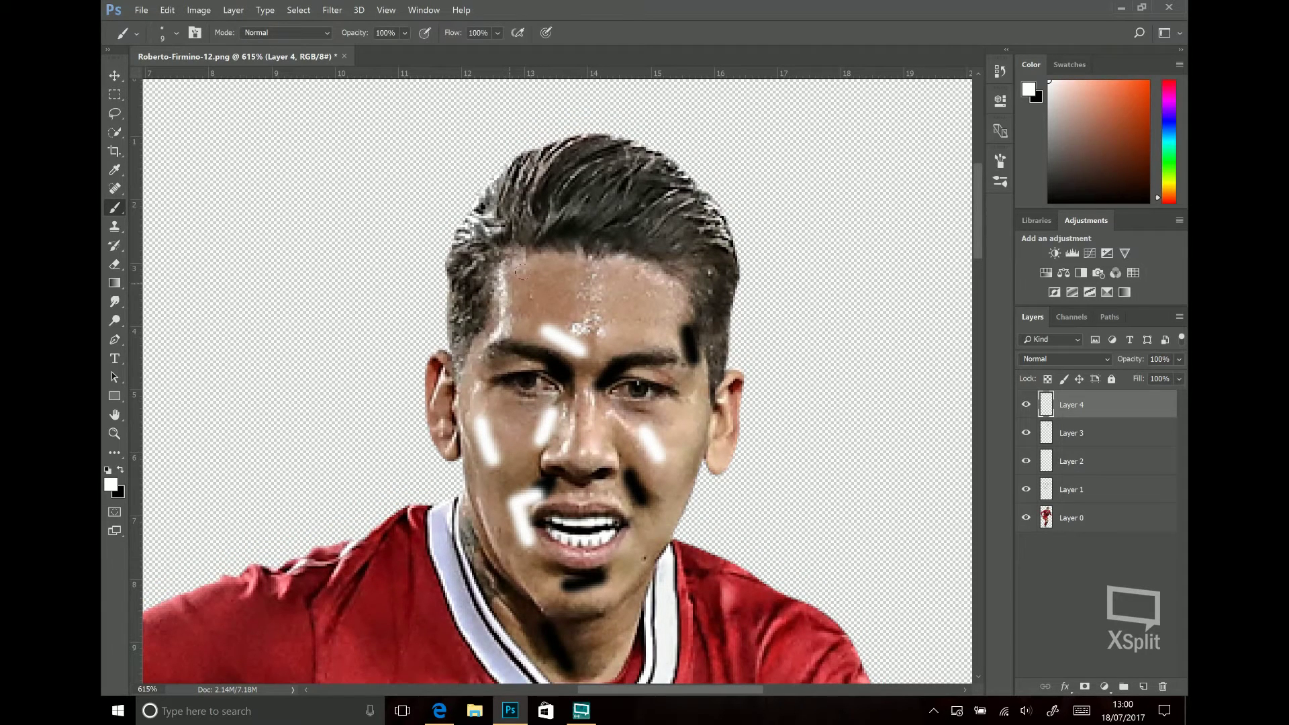
{"action": "left_click_drag", "start_coordinate": [532, 264], "coordinate": [472, 376]}
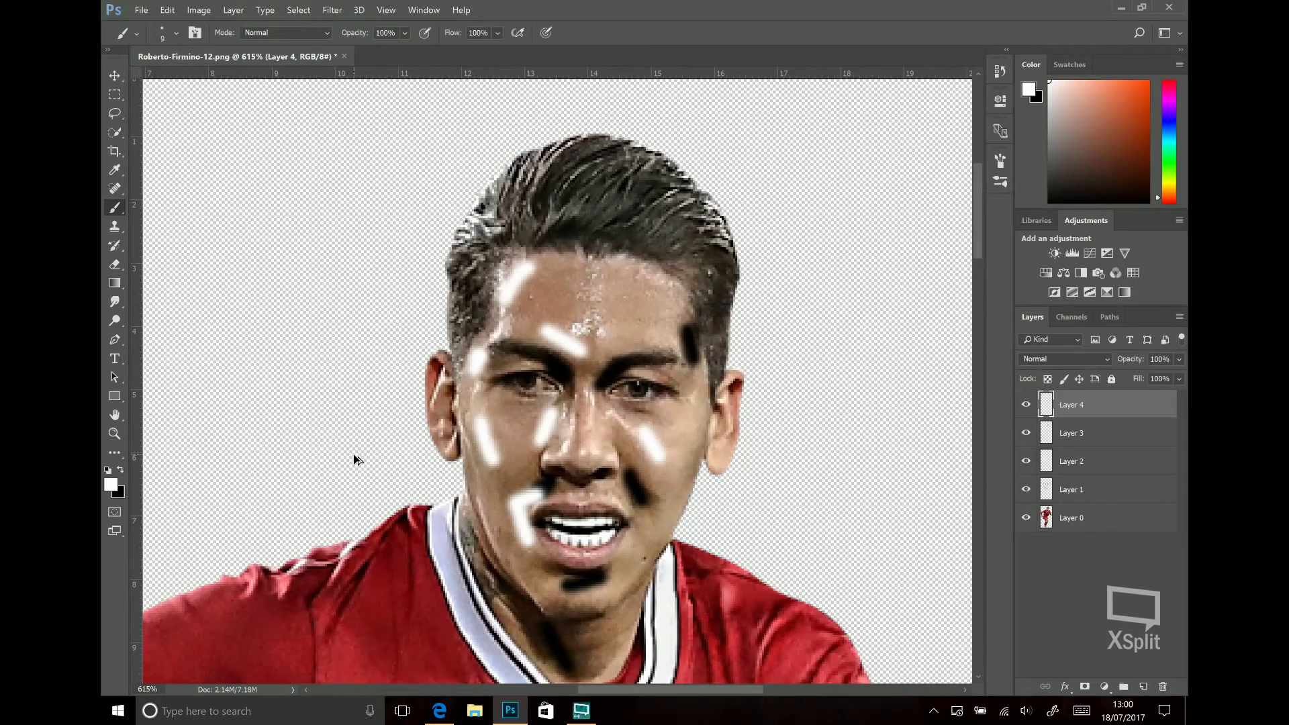
{"action": "key", "text": "ctrl+plus"}
{"action": "scroll", "coordinate": [354, 455], "scroll_direction": "down", "scroll_amount": 3}
{"action": "key", "text": "ctrl+plus"}
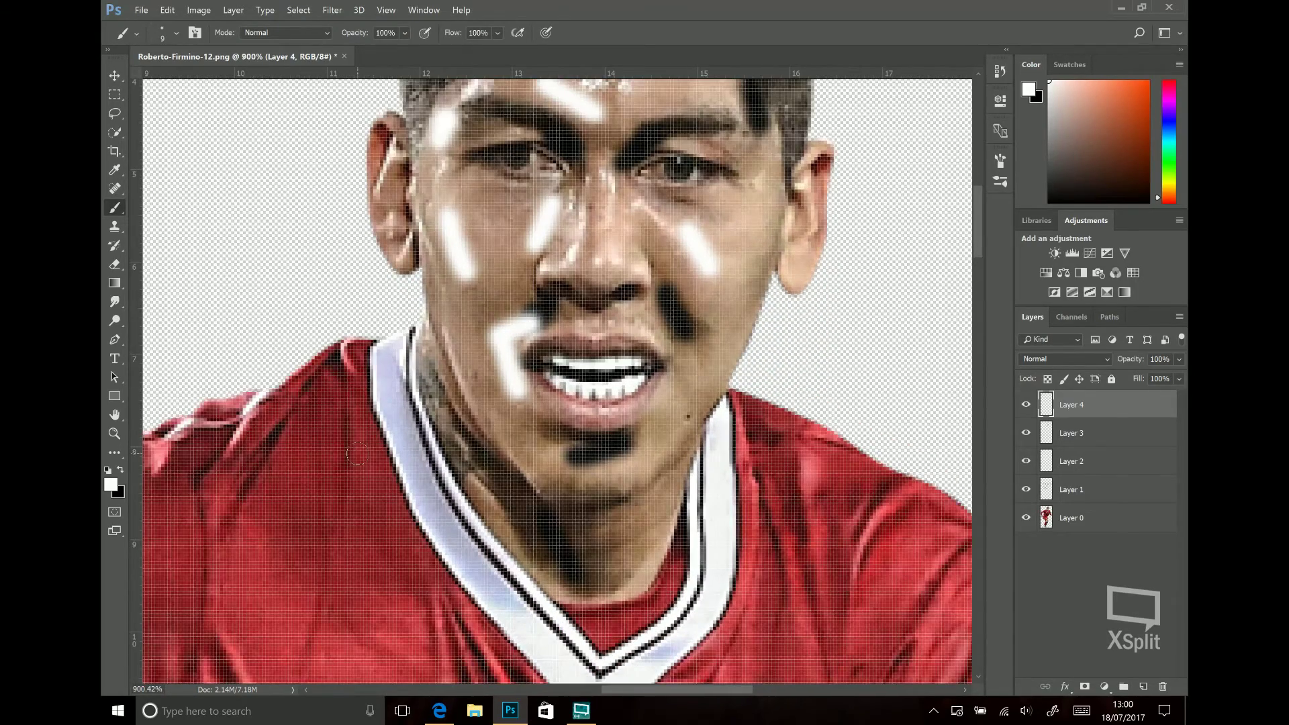
{"action": "left_click_drag", "start_coordinate": [655, 526], "coordinate": [638, 572]}
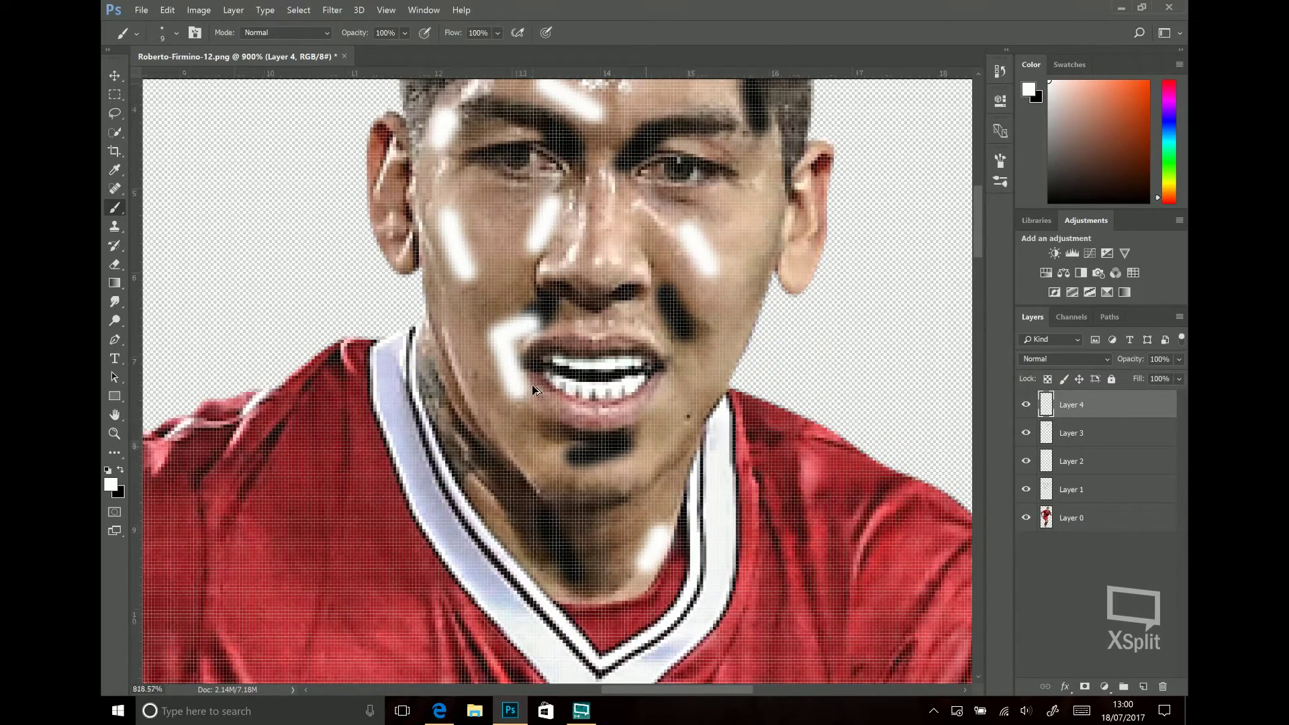
{"action": "key", "text": "ctrl+minus"}
{"action": "scroll", "coordinate": [557, 381], "scroll_direction": "up", "scroll_amount": 2}
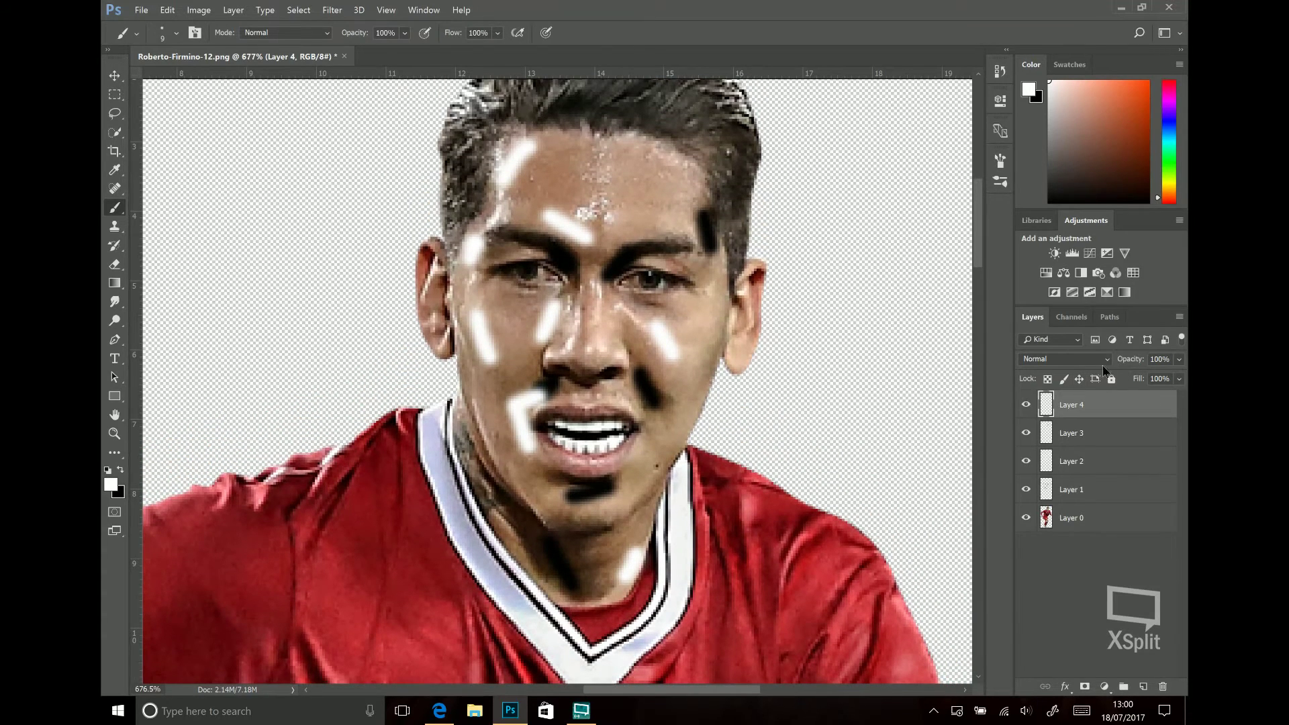
Step: Set the blend mode of Layer 4 and Layer 3 to Soft Light
{"action": "left_click", "coordinate": [1074, 363]}
{"action": "left_click", "coordinate": [1075, 508]}
{"action": "left_click", "coordinate": [1082, 430]}
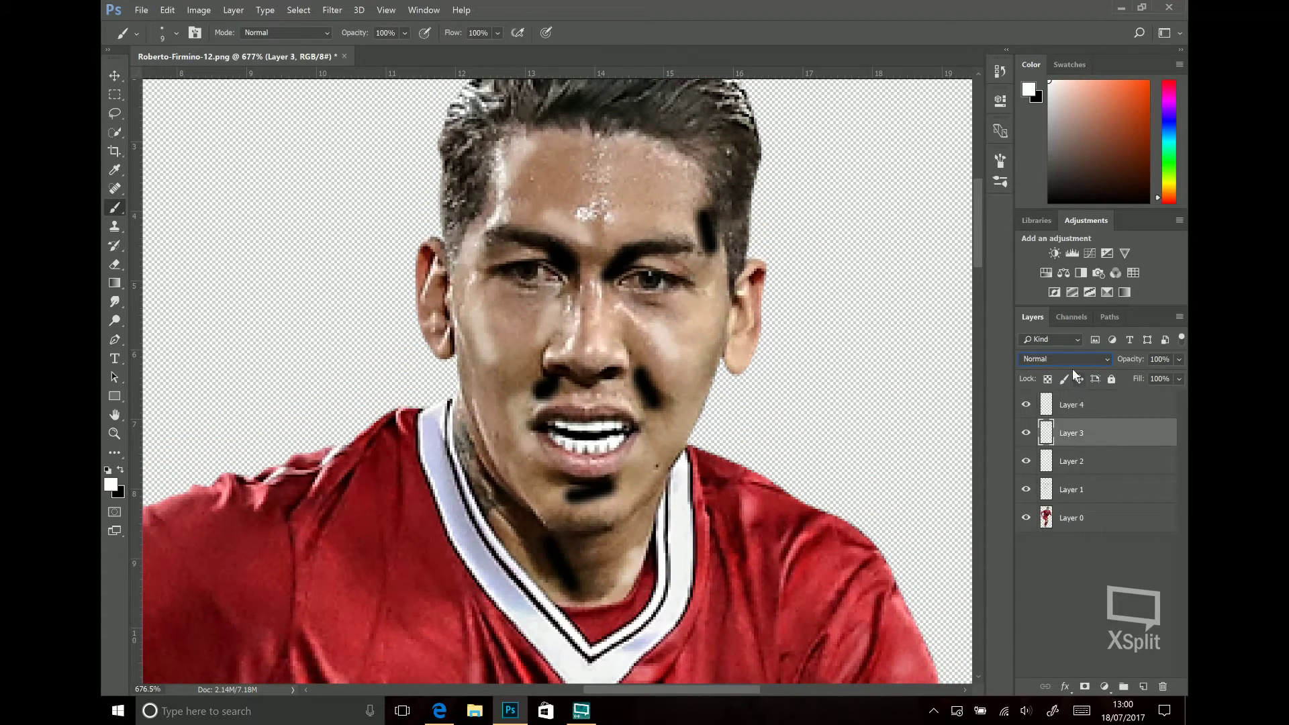
{"action": "left_click", "coordinate": [1074, 361]}
{"action": "left_click", "coordinate": [1051, 510]}
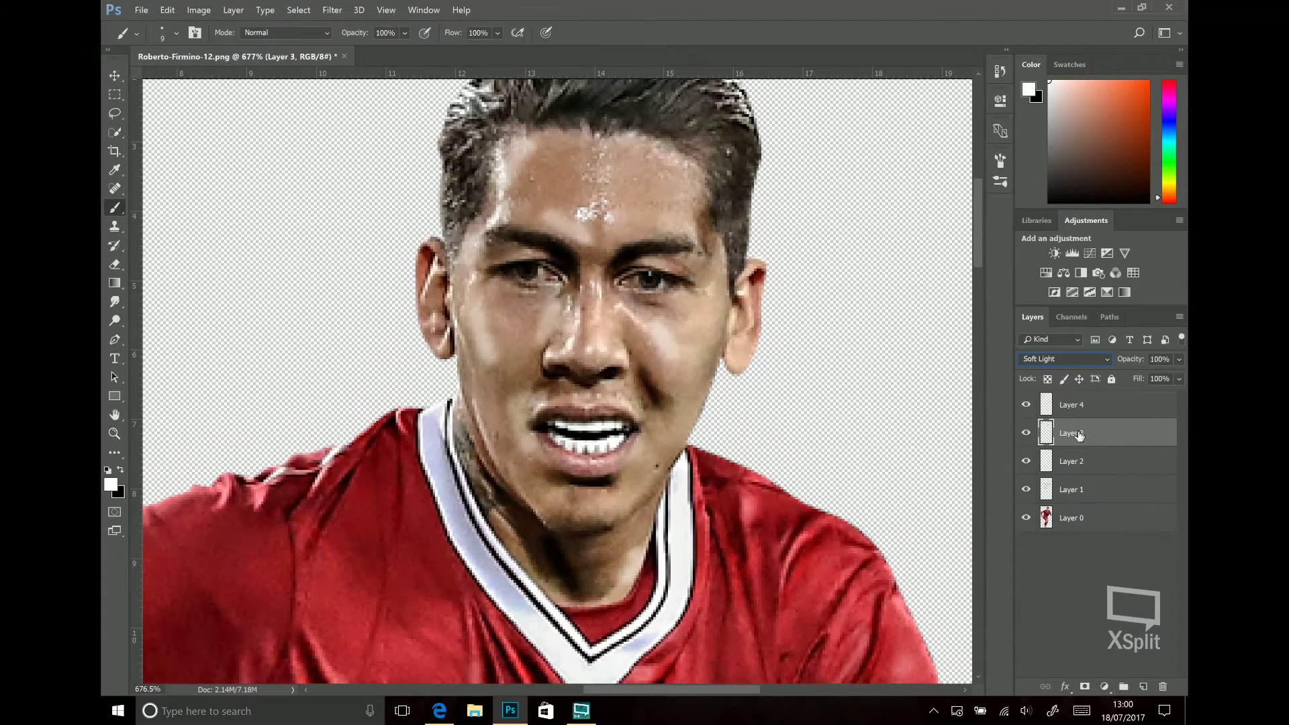
Step: Smudge the highlight strokes into the forehead on Layer 4 with the Smudge tool
{"action": "left_click", "coordinate": [115, 301]}
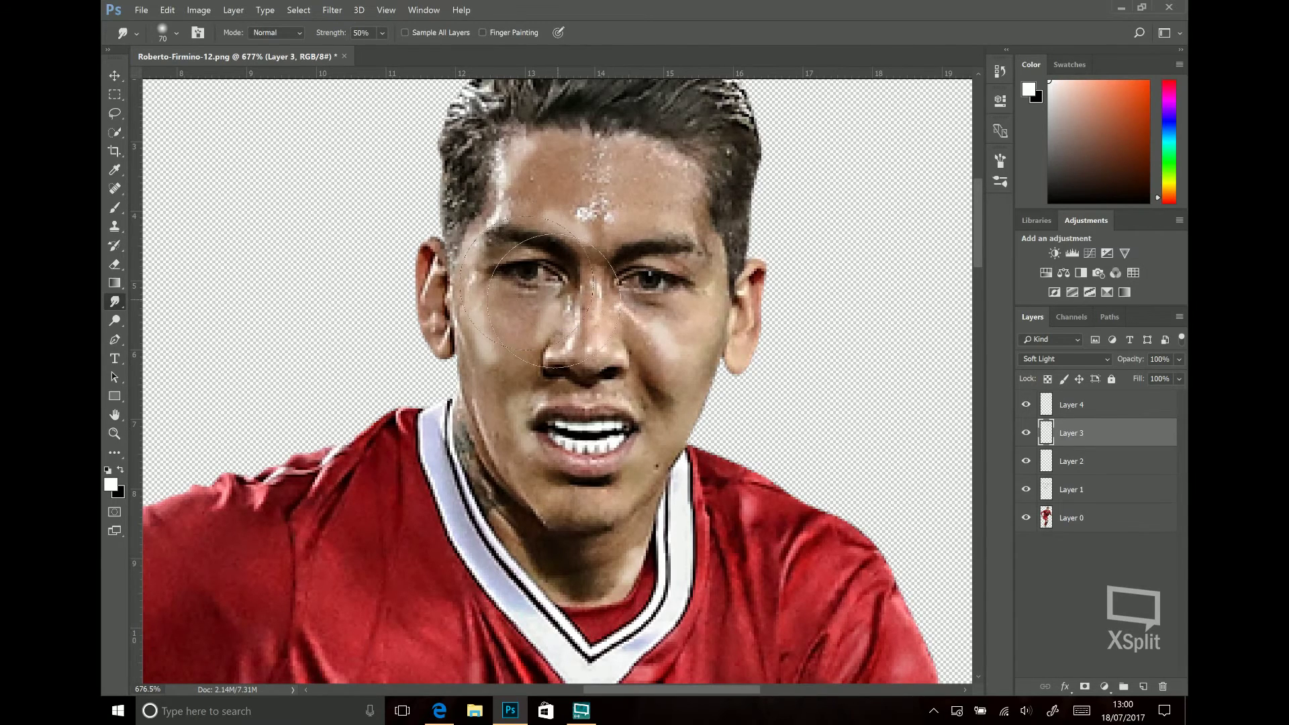
{"action": "key", "text": "alt+bracketright"}
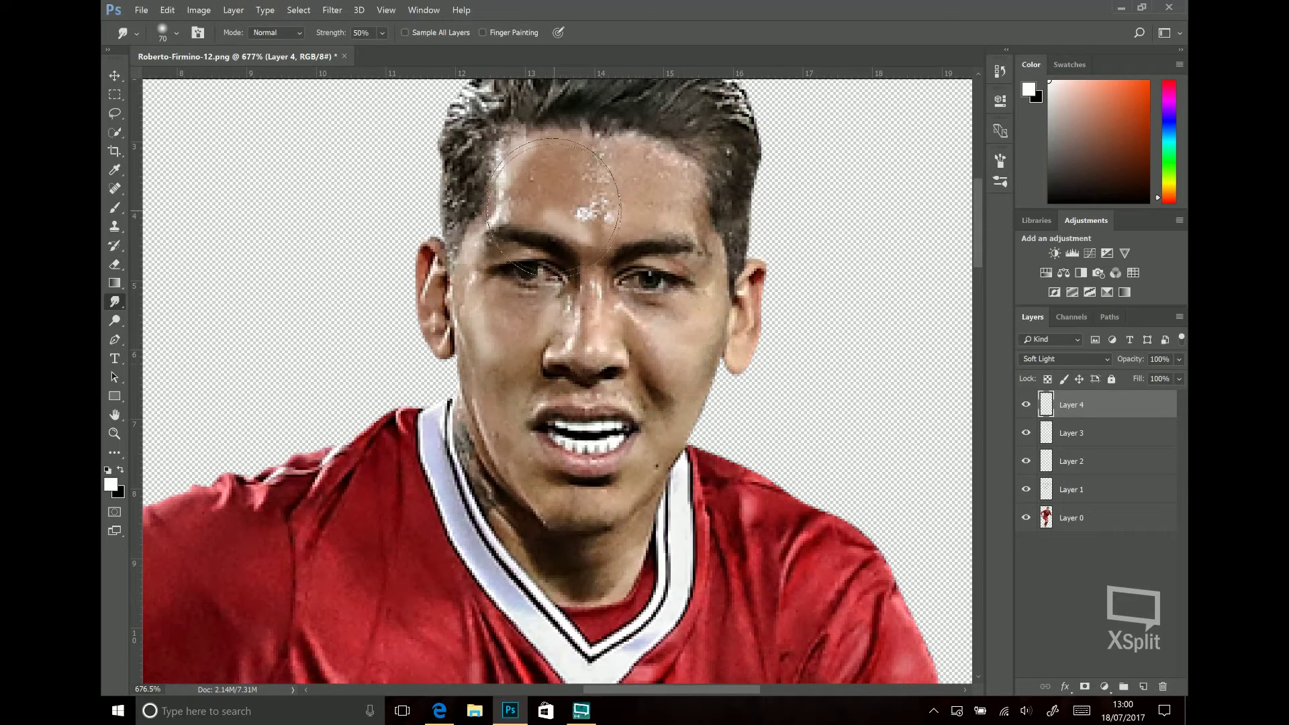
{"action": "left_click_drag", "start_coordinate": [554, 207], "coordinate": [513, 187]}
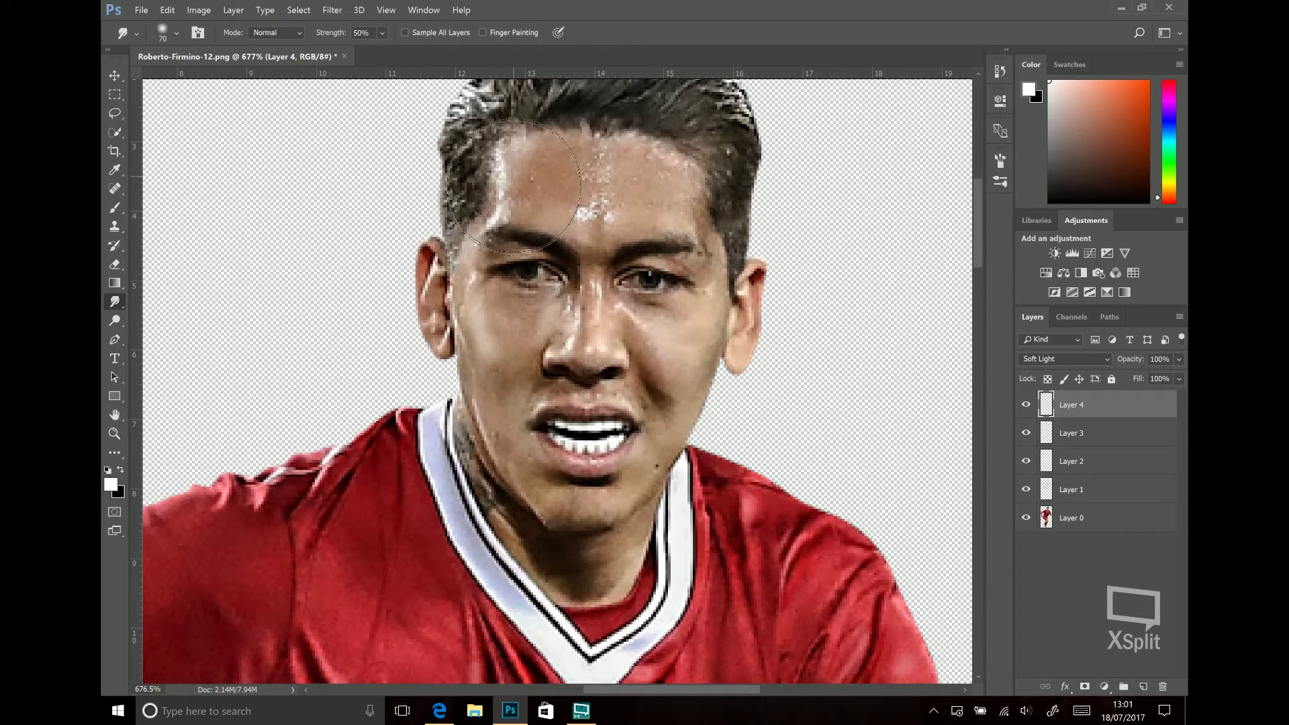
{"action": "scroll", "coordinate": [672, 327], "scroll_direction": "down", "scroll_amount": 3}
{"action": "scroll", "coordinate": [672, 327], "scroll_direction": "up", "scroll_amount": 3}
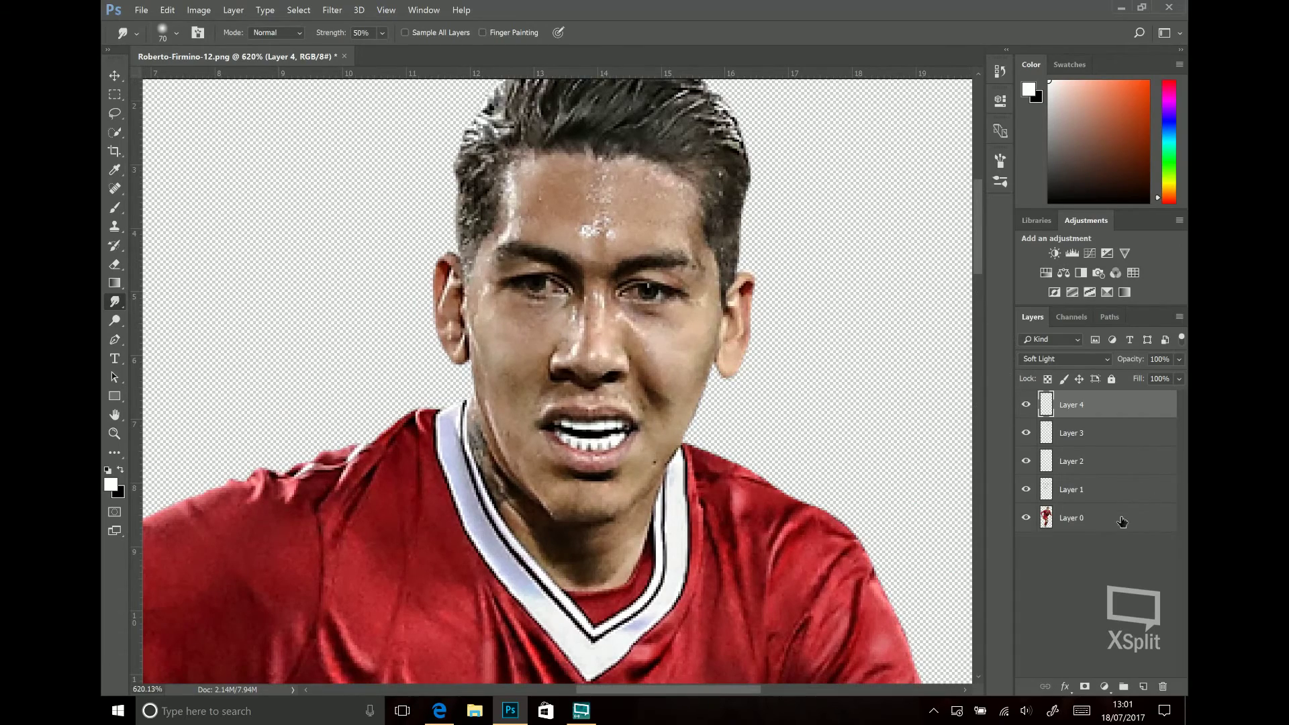
Step: Duplicate Layer 0 as Layer 0 copy and hide the original Layer 0
{"action": "right_click", "coordinate": [1123, 522]}
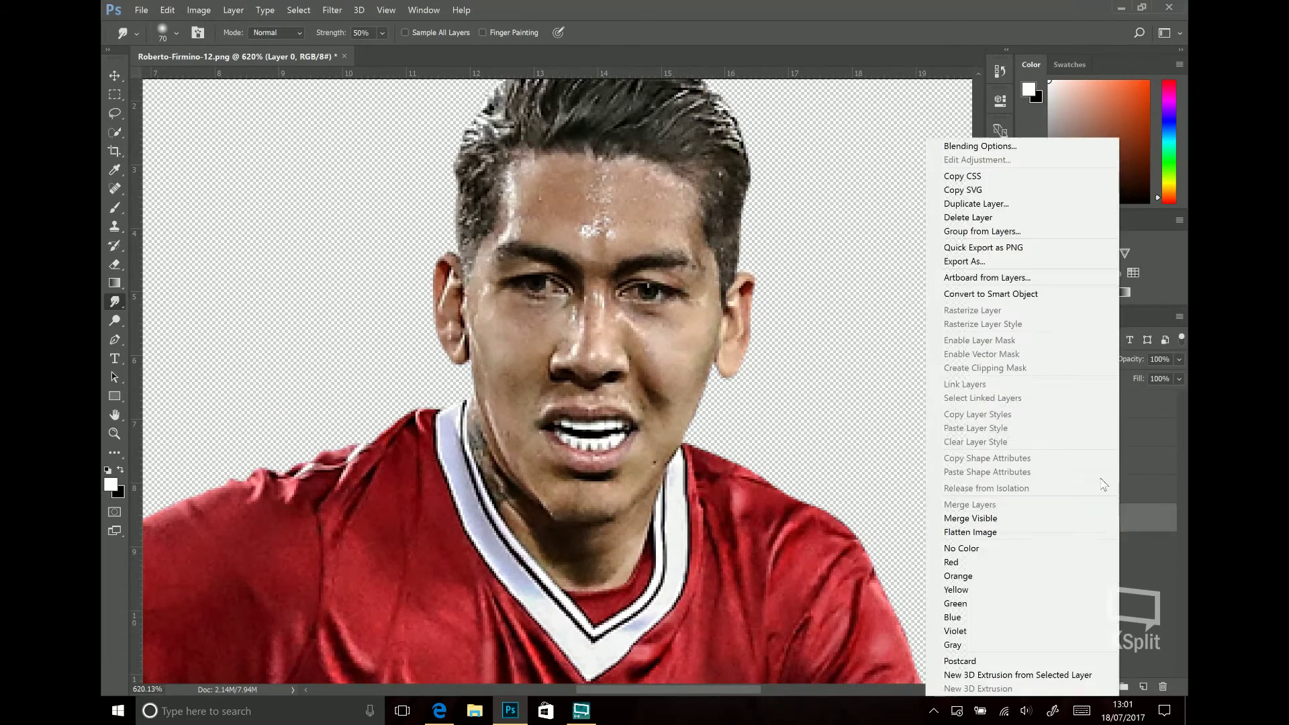
{"action": "left_click", "coordinate": [1005, 203]}
{"action": "left_click", "coordinate": [779, 215]}
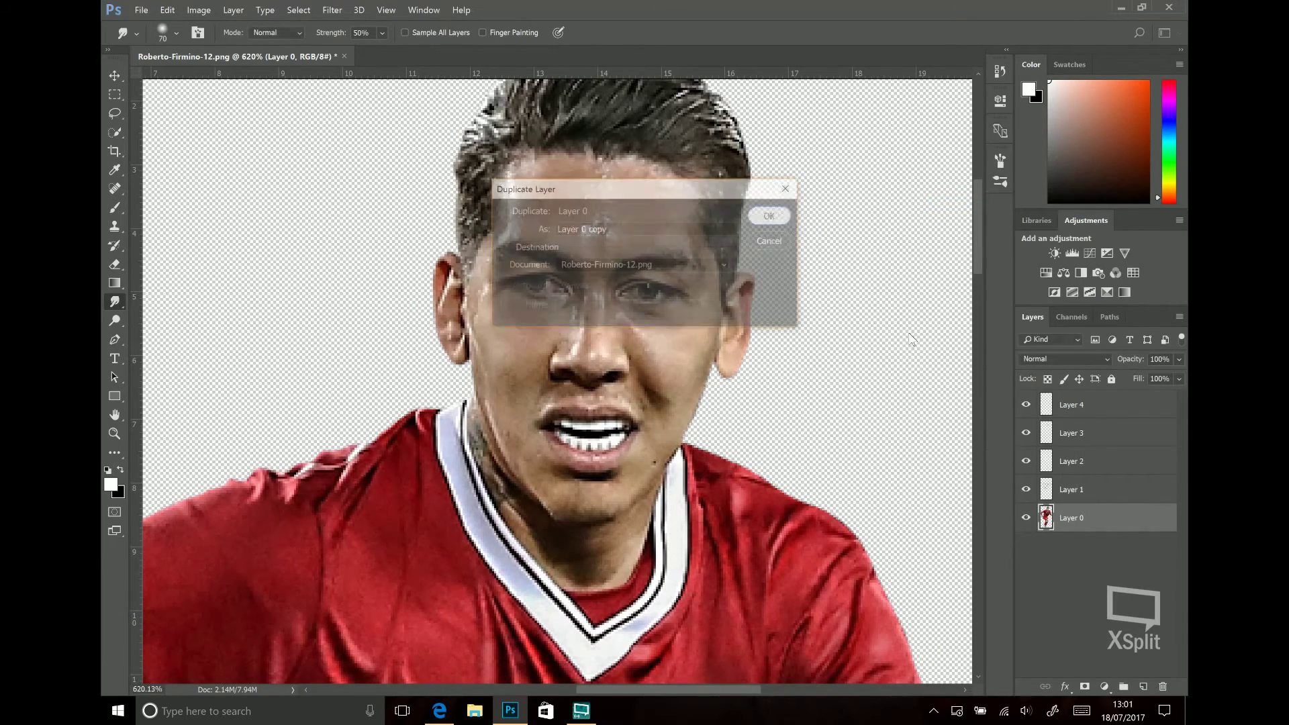
{"action": "left_click", "coordinate": [1026, 546]}
{"action": "scroll", "coordinate": [755, 319], "scroll_direction": "up", "scroll_amount": 2}
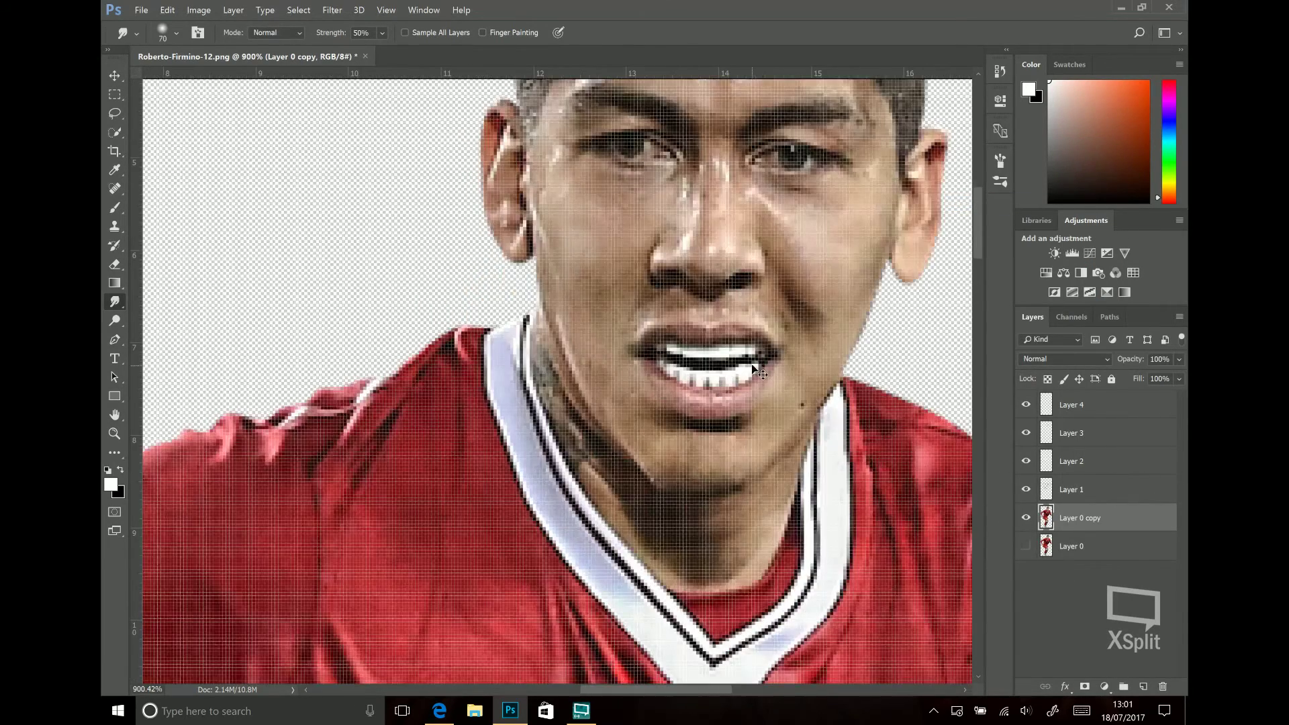
{"action": "scroll", "coordinate": [756, 319], "scroll_direction": "up", "scroll_amount": 1}
{"action": "scroll", "coordinate": [755, 319], "scroll_direction": "down", "scroll_amount": 1}
{"action": "scroll", "coordinate": [755, 319], "scroll_direction": "down", "scroll_amount": 1}
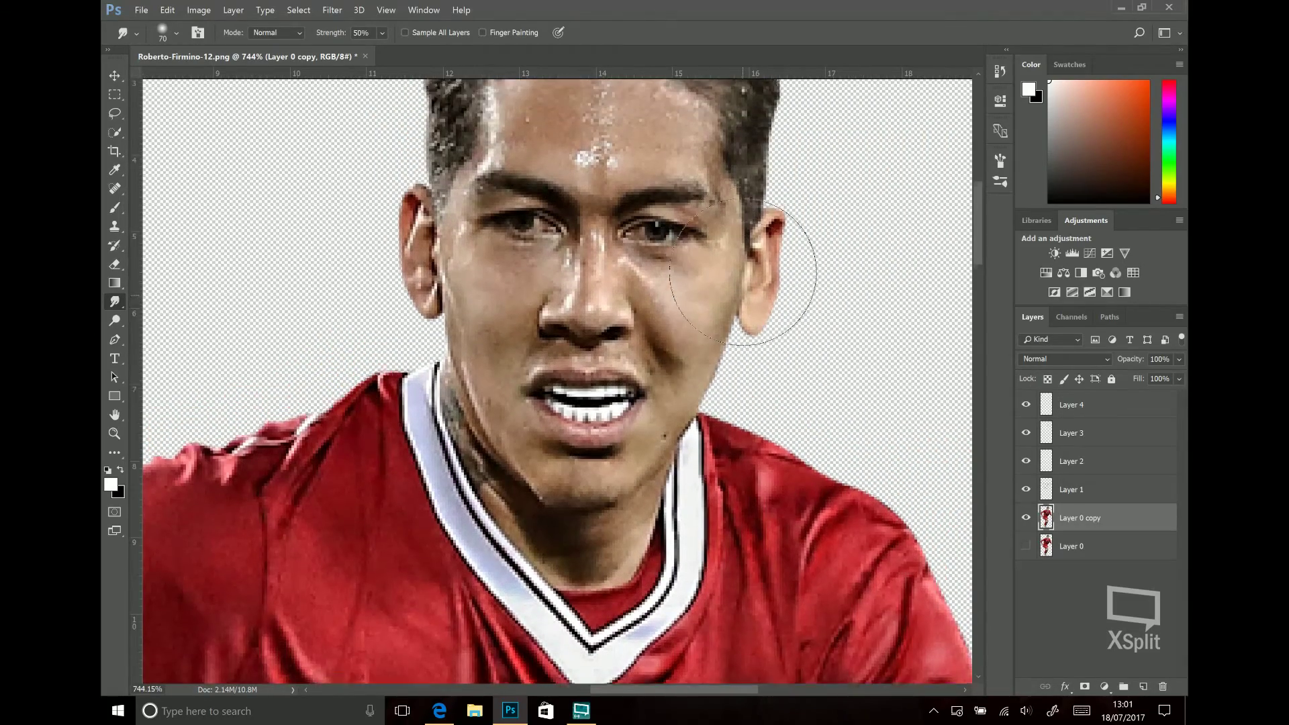
Step: Set the Smudge brush to 15 px and smudge the highlight across the forehead
{"action": "left_click", "coordinate": [163, 35]}
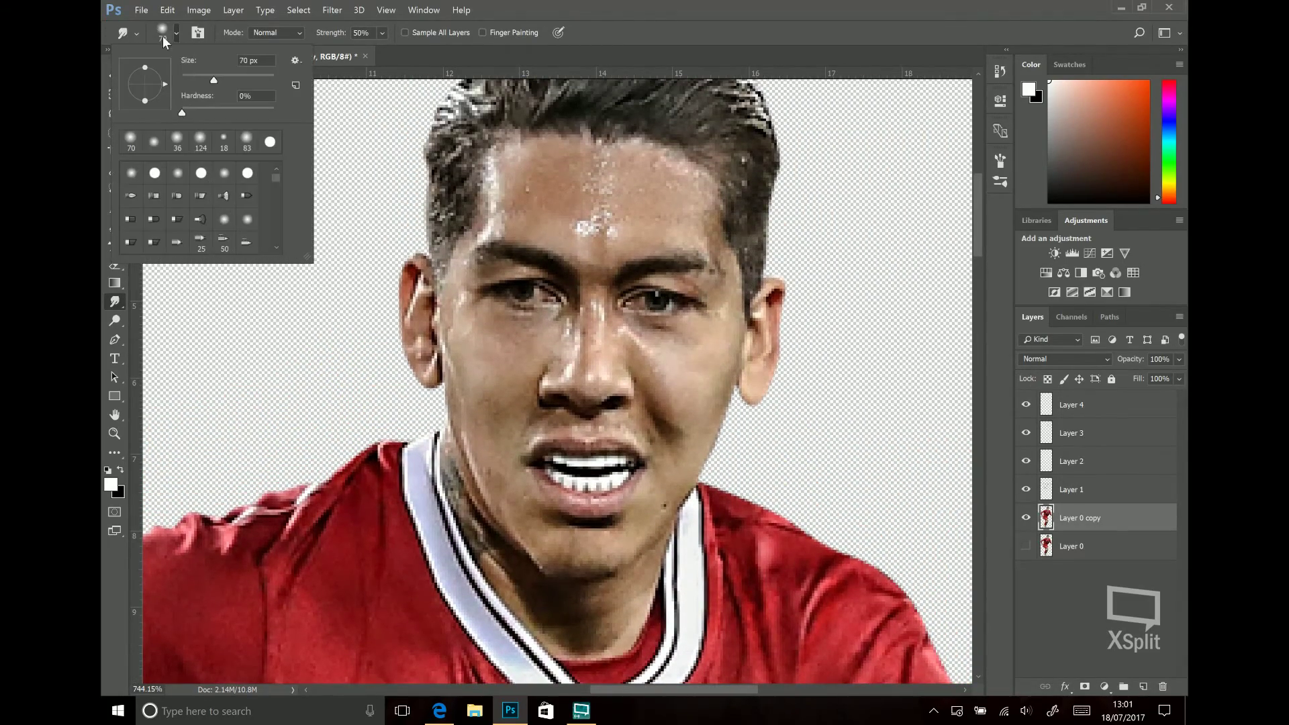
{"action": "left_click", "coordinate": [188, 80]}
{"action": "left_click", "coordinate": [645, 594]}
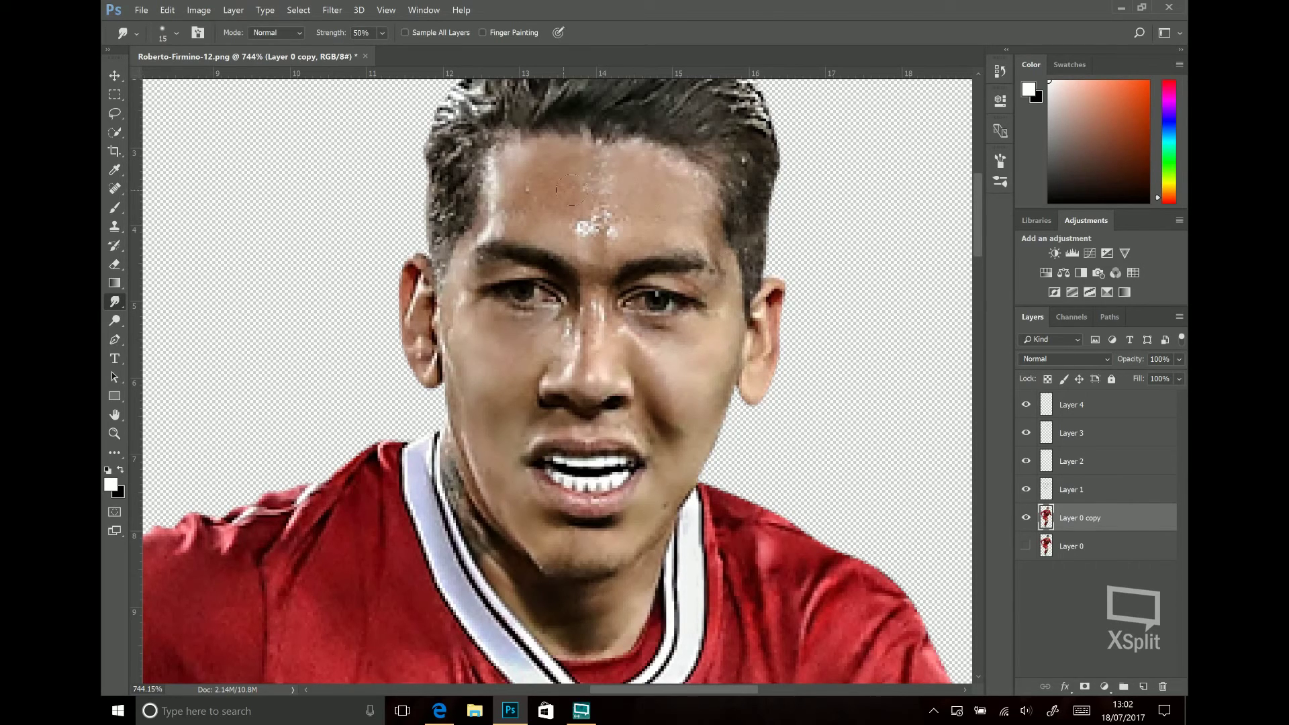
{"action": "left_click_drag", "start_coordinate": [567, 209], "coordinate": [654, 221]}
Step: Toggle Layer 0 copy's visibility to compare the smudged result against the original
{"action": "left_click", "coordinate": [1026, 546]}
{"action": "left_click", "coordinate": [1027, 518]}
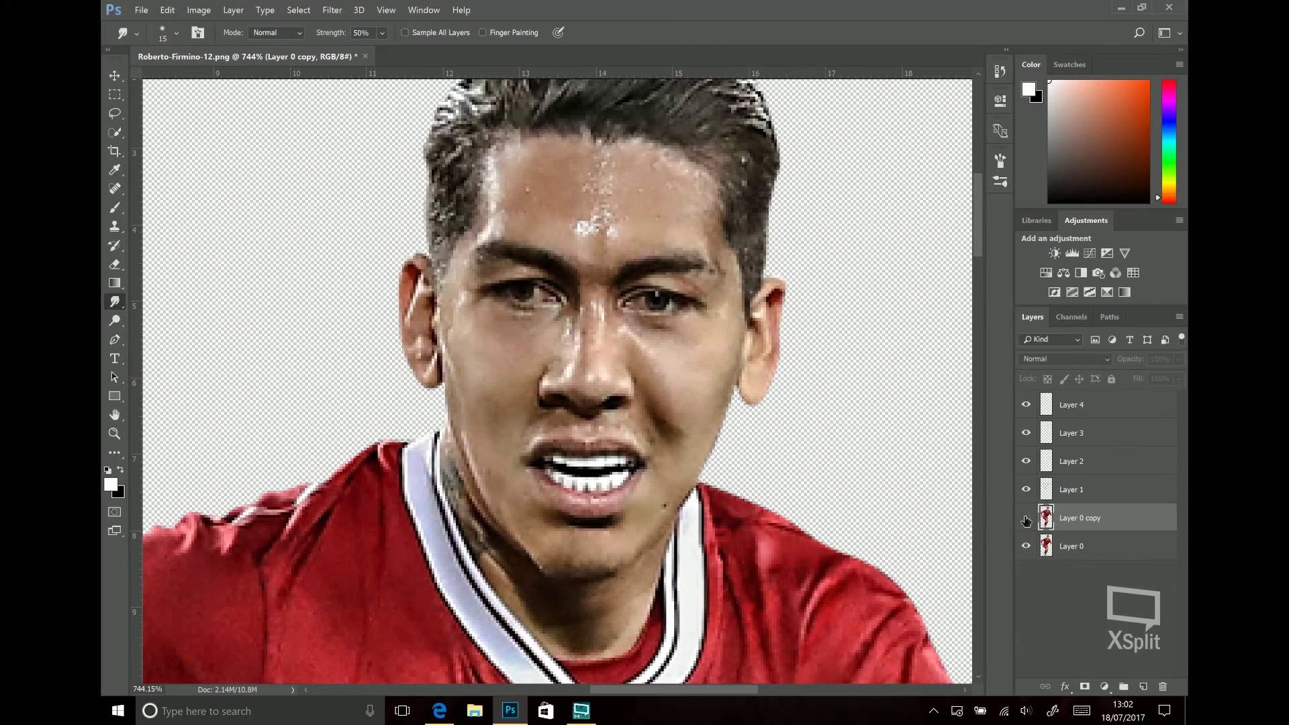
{"action": "left_click", "coordinate": [1026, 520]}
{"action": "left_click", "coordinate": [1026, 519]}
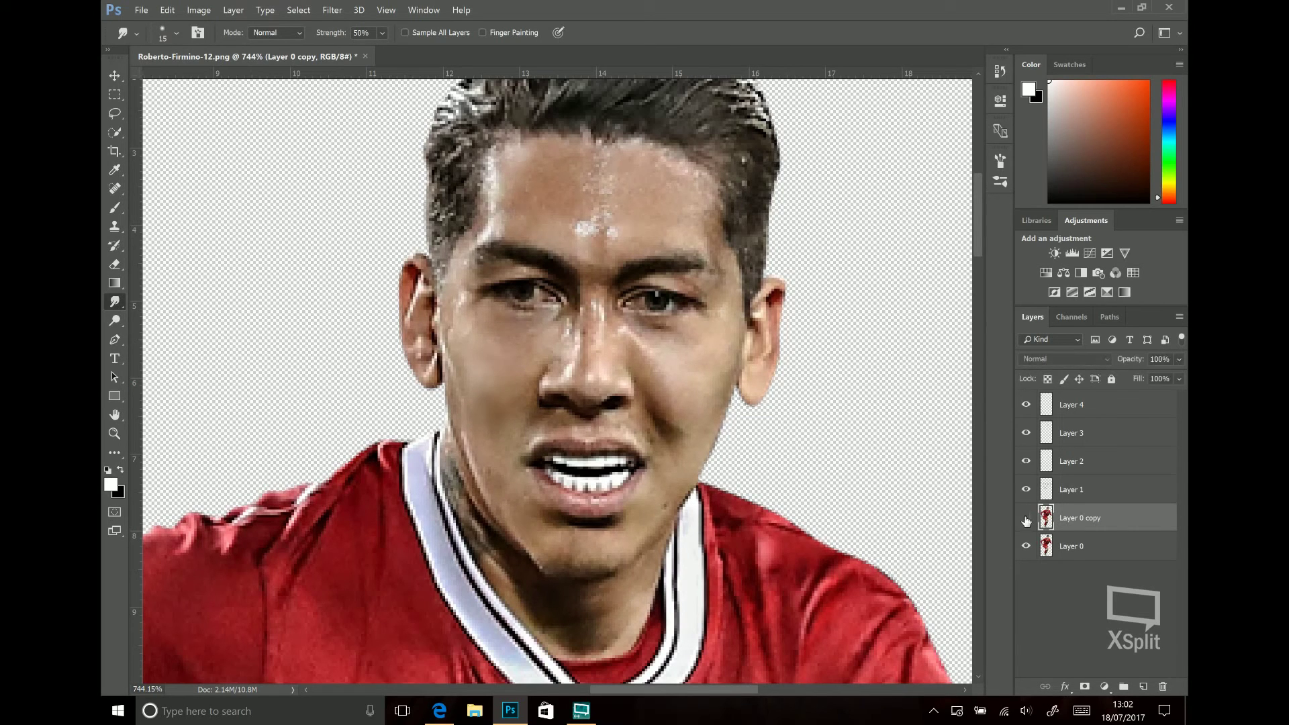
{"action": "left_click", "coordinate": [1026, 519]}
{"action": "left_click", "coordinate": [1026, 519]}
{"action": "left_click", "coordinate": [1026, 519]}
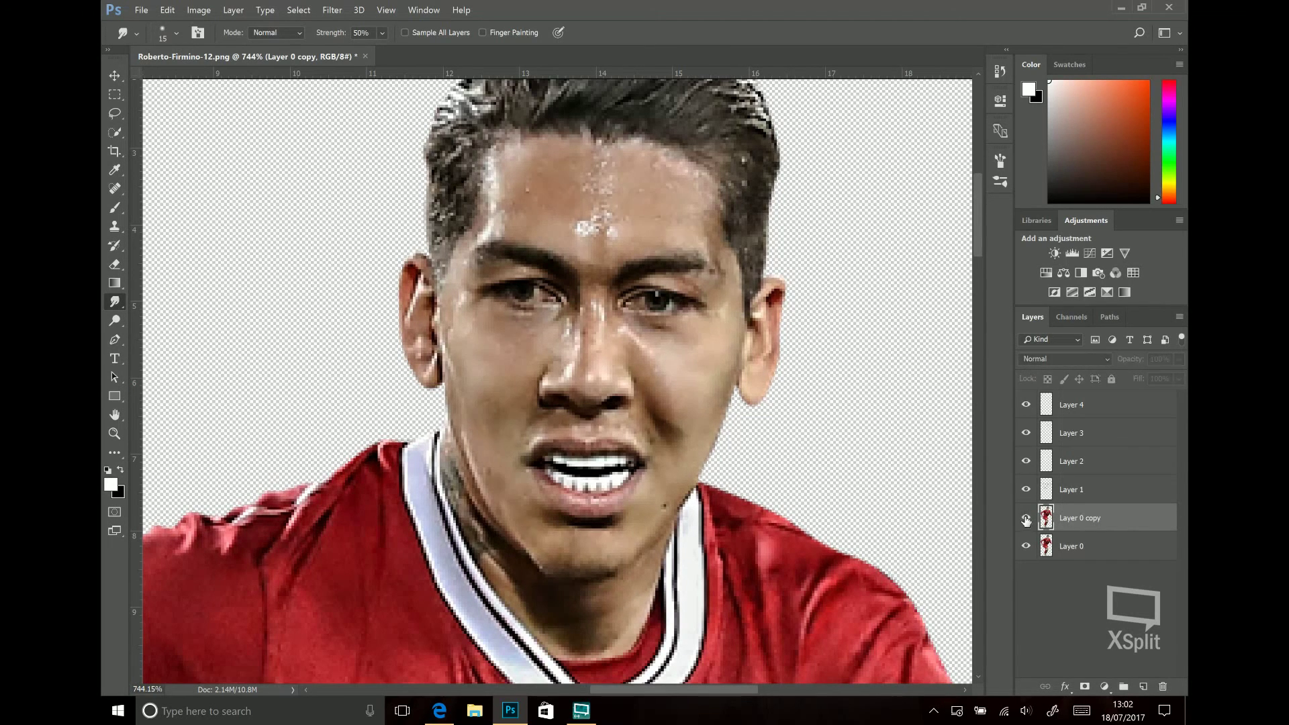
{"action": "left_click", "coordinate": [1026, 519]}
{"action": "left_click", "coordinate": [1027, 519]}
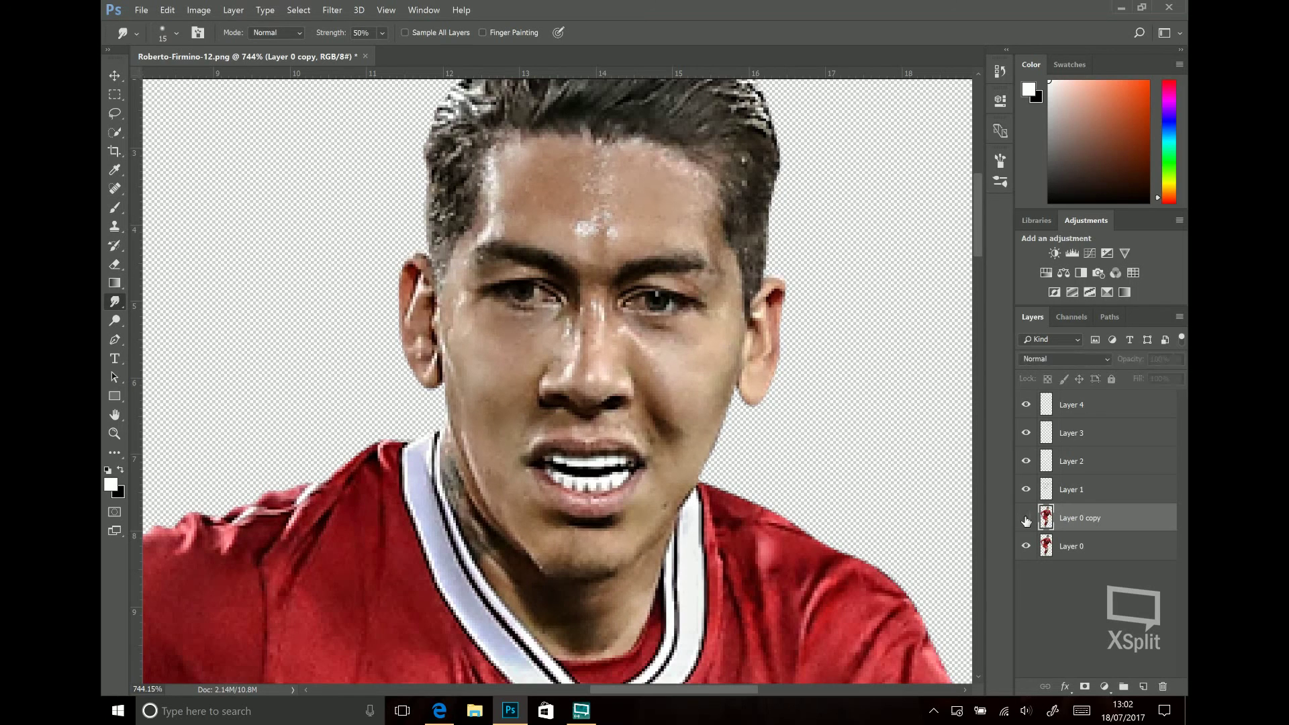
{"action": "left_click", "coordinate": [1026, 519]}
{"action": "left_click", "coordinate": [1026, 519]}
{"action": "left_click", "coordinate": [1026, 520]}
Step: Delete the original Layer 0, keeping the smudged Layer 0 copy visible
{"action": "left_click", "coordinate": [1105, 568]}
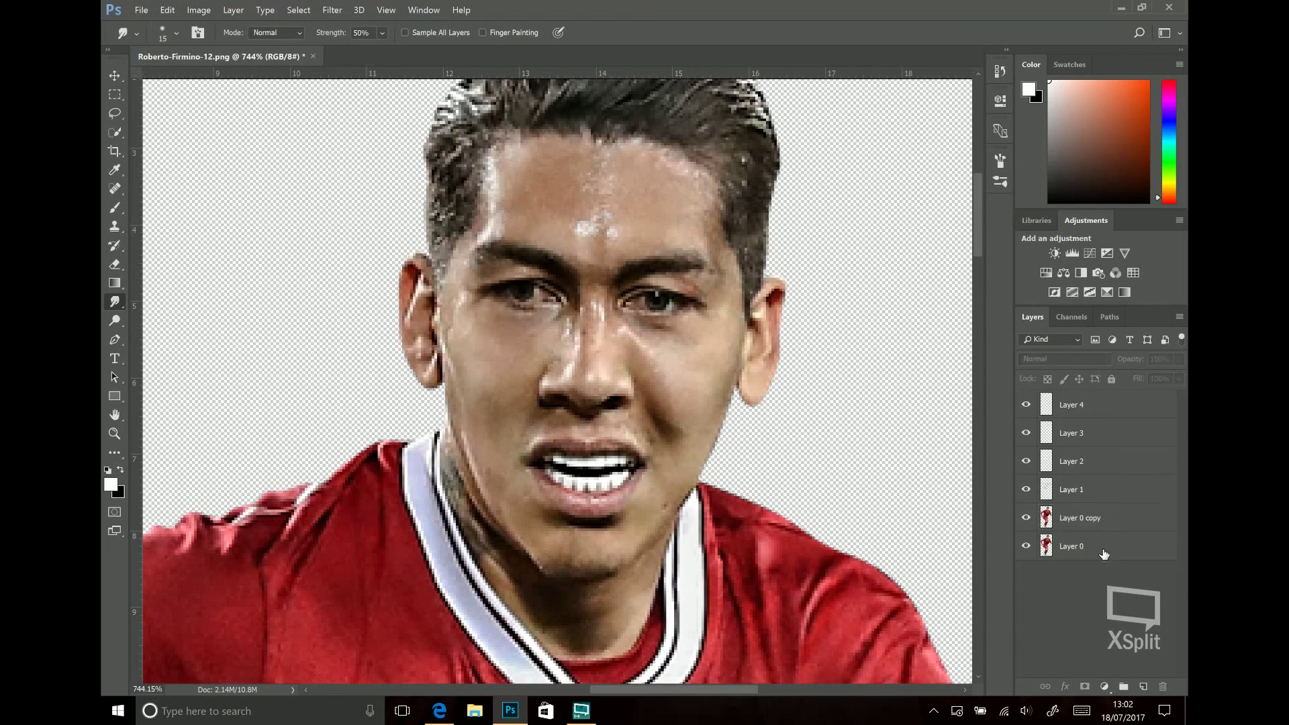
{"action": "left_click", "coordinate": [1102, 554]}
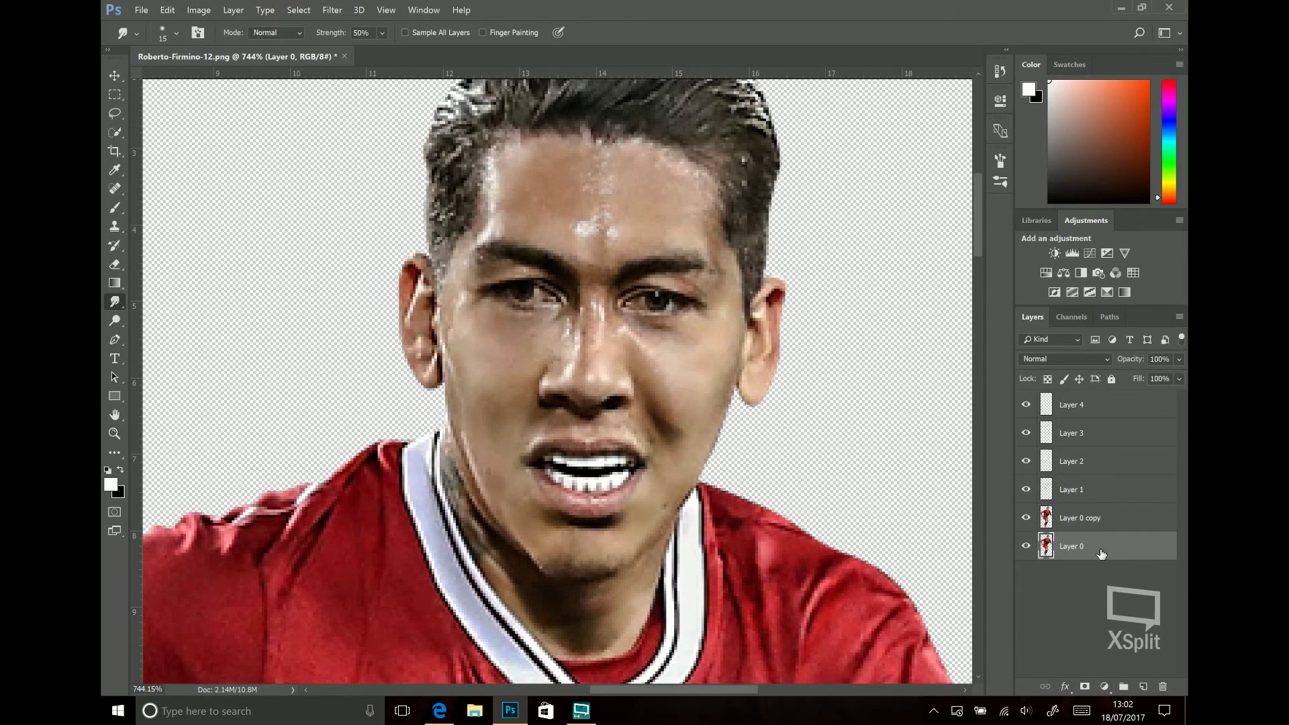
{"action": "key", "text": "Delete"}
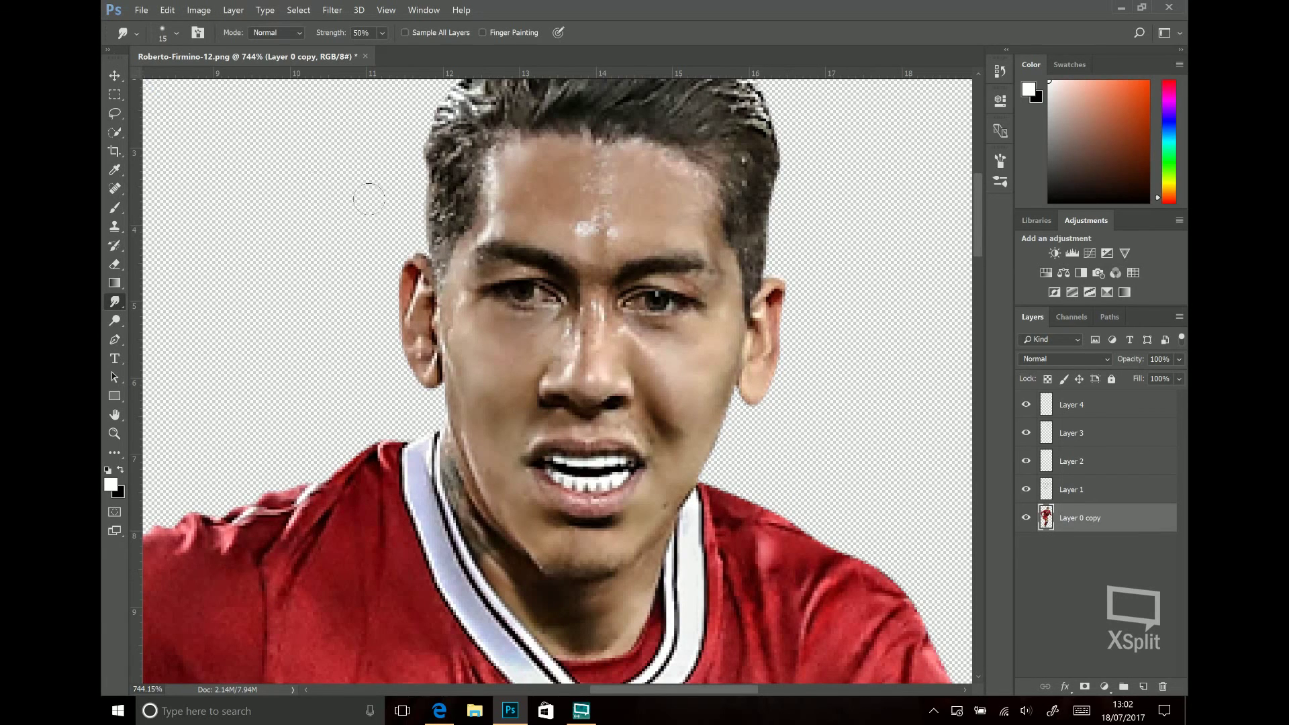
Step: View the full player figure, then bring up the XSplit recorder window
{"action": "scroll", "coordinate": [376, 215], "scroll_direction": "down", "scroll_amount": 3, "text": "alt"}
{"action": "scroll", "coordinate": [440, 297], "scroll_direction": "down", "scroll_amount": 4, "text": "alt"}
{"action": "scroll", "coordinate": [481, 304], "scroll_direction": "down", "scroll_amount": 3, "text": "alt"}
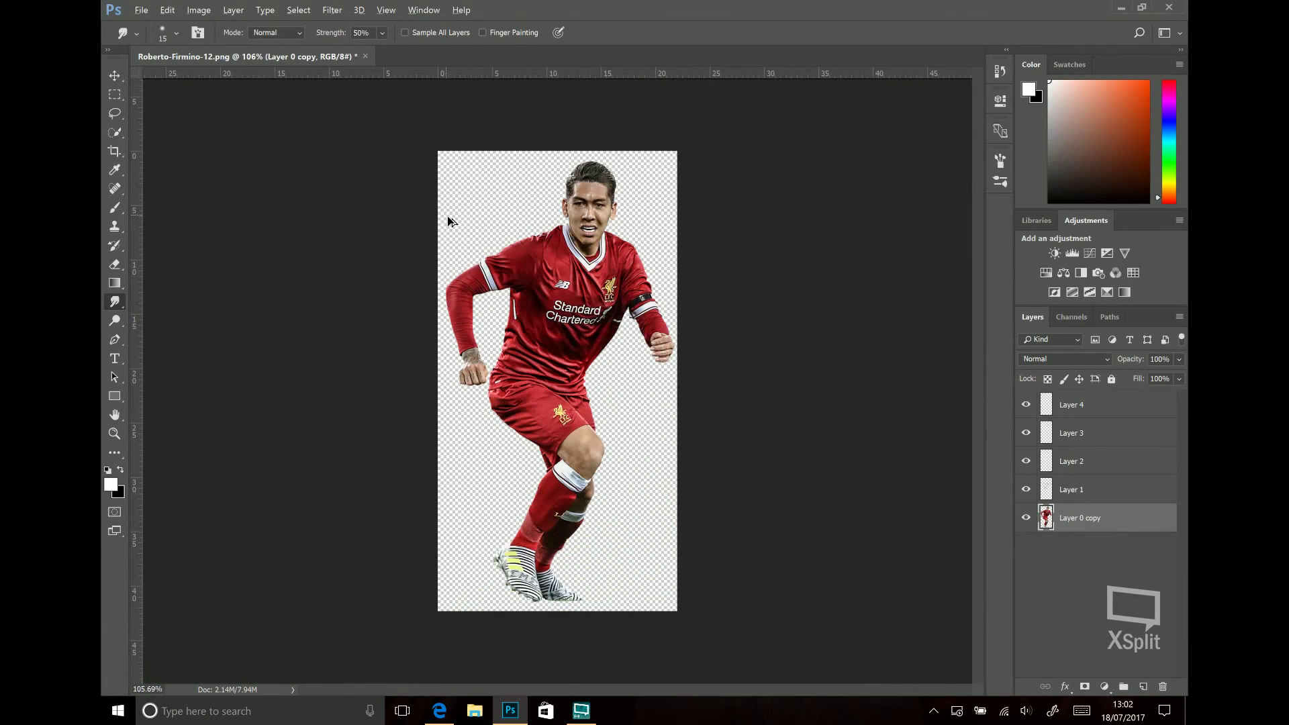
{"action": "scroll", "coordinate": [636, 264], "scroll_direction": "up", "scroll_amount": 1, "text": "alt"}
{"action": "scroll", "coordinate": [636, 264], "scroll_direction": "up", "scroll_amount": 1, "text": "alt"}
{"action": "scroll", "coordinate": [636, 264], "scroll_direction": "left", "scroll_amount": 2}
{"action": "scroll", "coordinate": [636, 264], "scroll_direction": "left", "scroll_amount": 1}
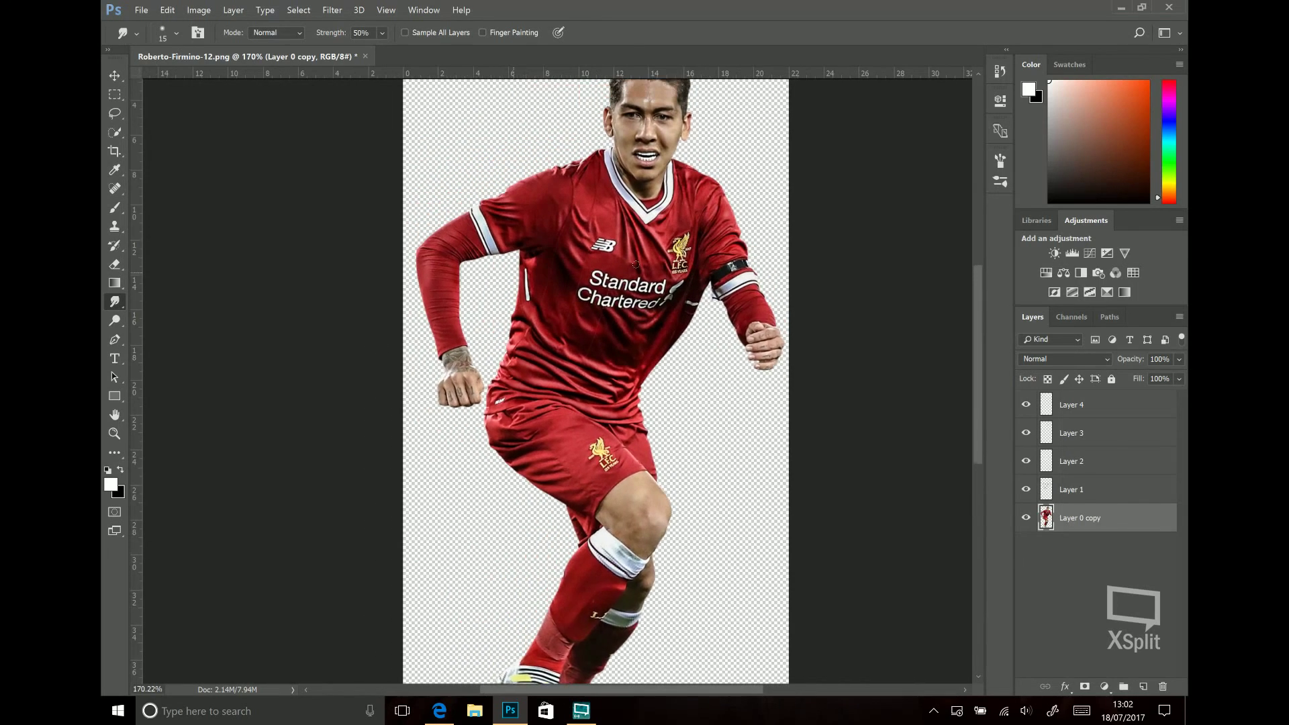
{"action": "scroll", "coordinate": [636, 264], "scroll_direction": "up", "scroll_amount": 3}
{"action": "scroll", "coordinate": [604, 269], "scroll_direction": "up", "scroll_amount": 1}
{"action": "scroll", "coordinate": [512, 285], "scroll_direction": "up", "scroll_amount": 1, "text": "alt"}
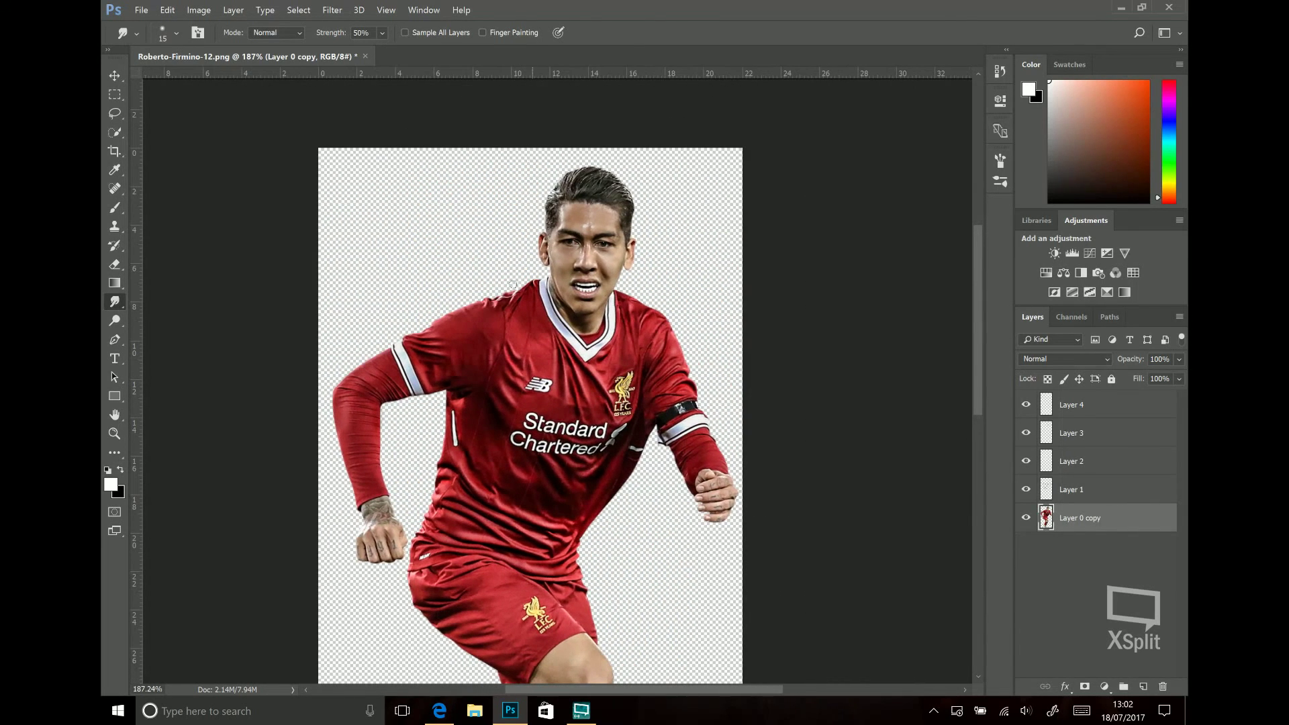
{"action": "left_click", "coordinate": [581, 711]}
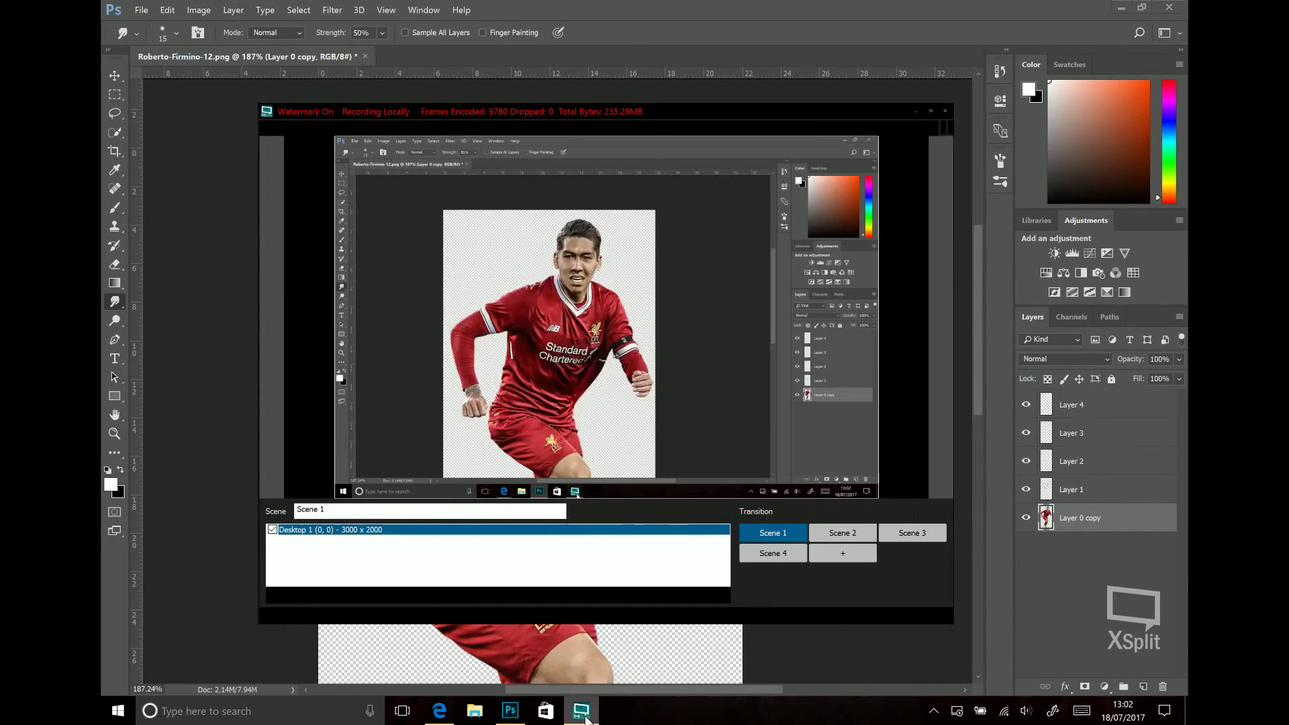